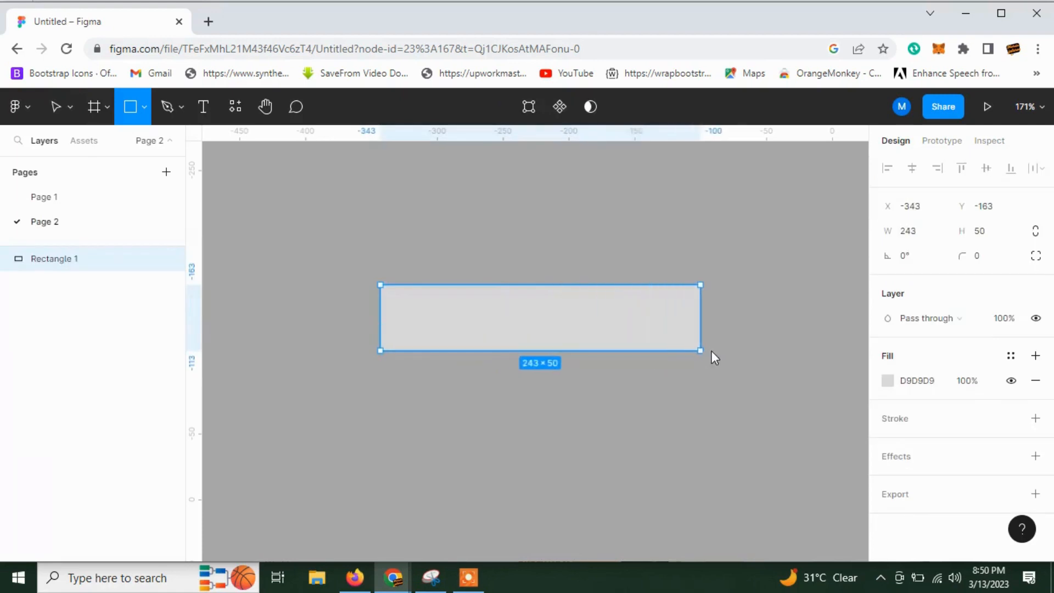
# Move the rectangle down to Y -113 and widen it to 272 × 50.
pyautogui.moveTo(482, 288); pyautogui.dragTo(475, 371)
pyautogui.click(140, 118)
pyautogui.click(411, 287)
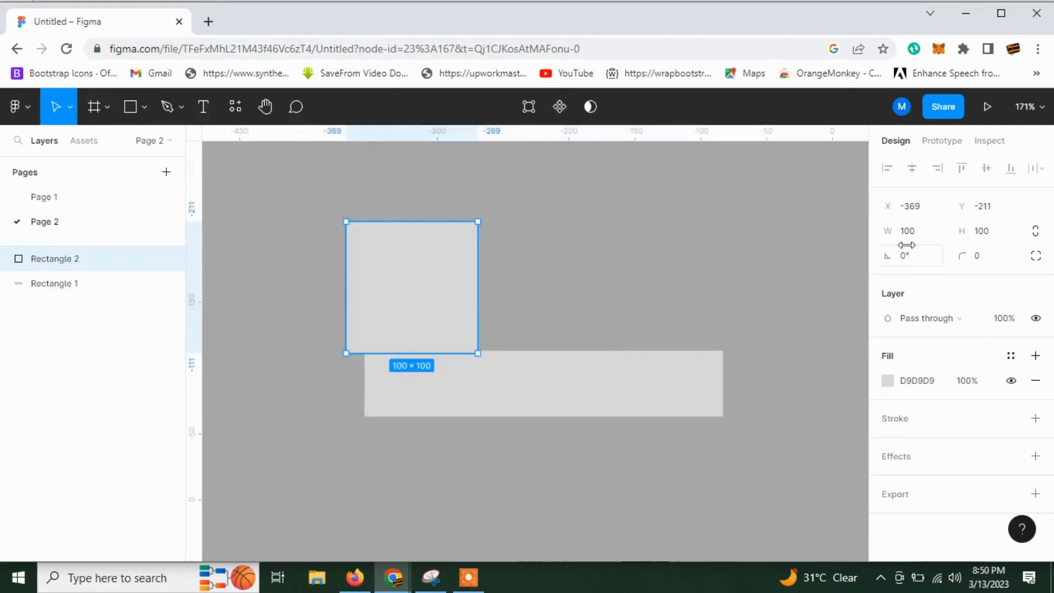
pyautogui.hotkey('ctrl', 'z')
# Place a 100 × 100 ellipse above the left part of the rectangle.
pyautogui.click(142, 109)
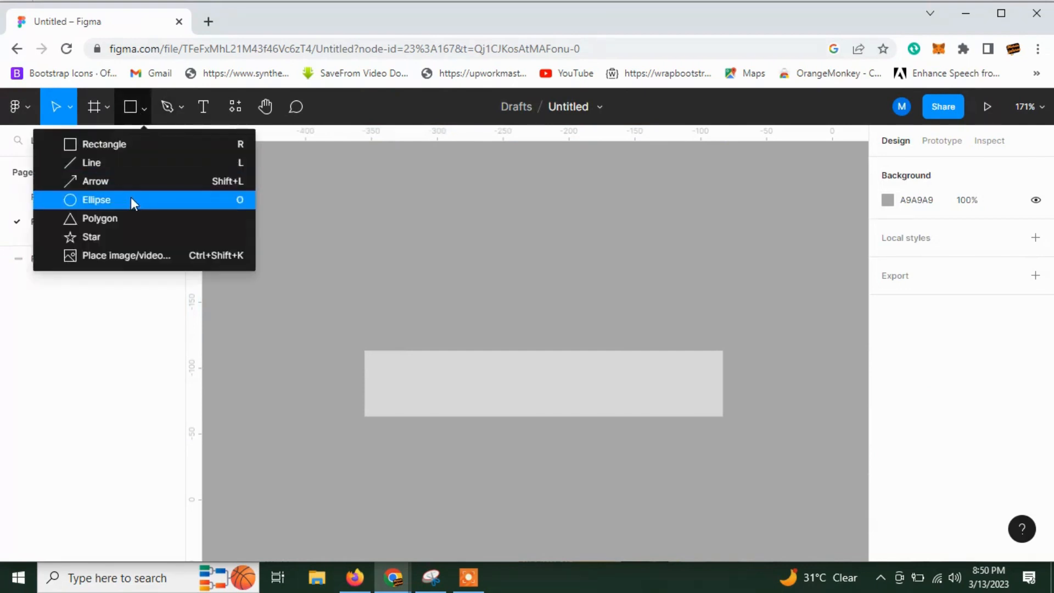
pyautogui.click(134, 200)
pyautogui.click(429, 266)
pyautogui.click(981, 241)
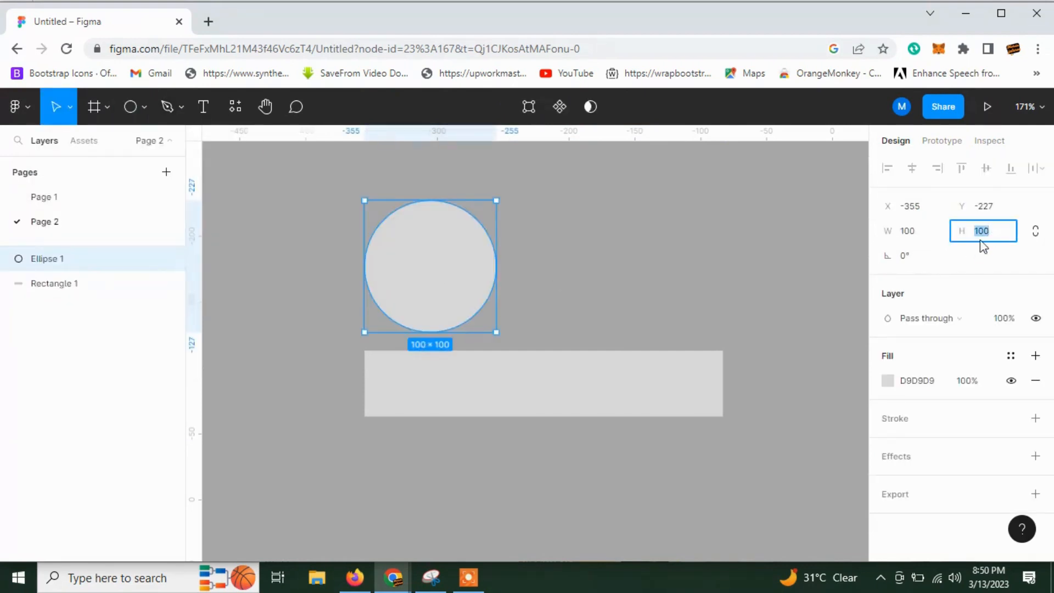
pyautogui.write('30')
pyautogui.press('Return')
pyautogui.hotkey('ctrl', 'z')
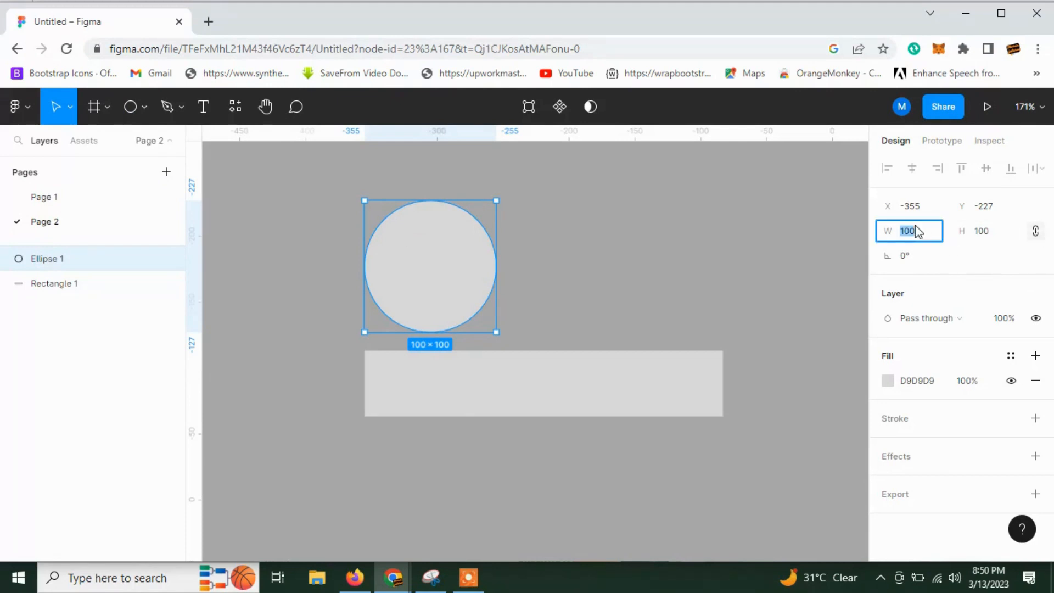
# Resize the circle proportionally to 30 × 30 and move it onto the rectangle's top edge near its left end.
pyautogui.write('30')
pyautogui.press('Return')
pyautogui.moveTo(378, 225); pyautogui.dragTo(401, 357)
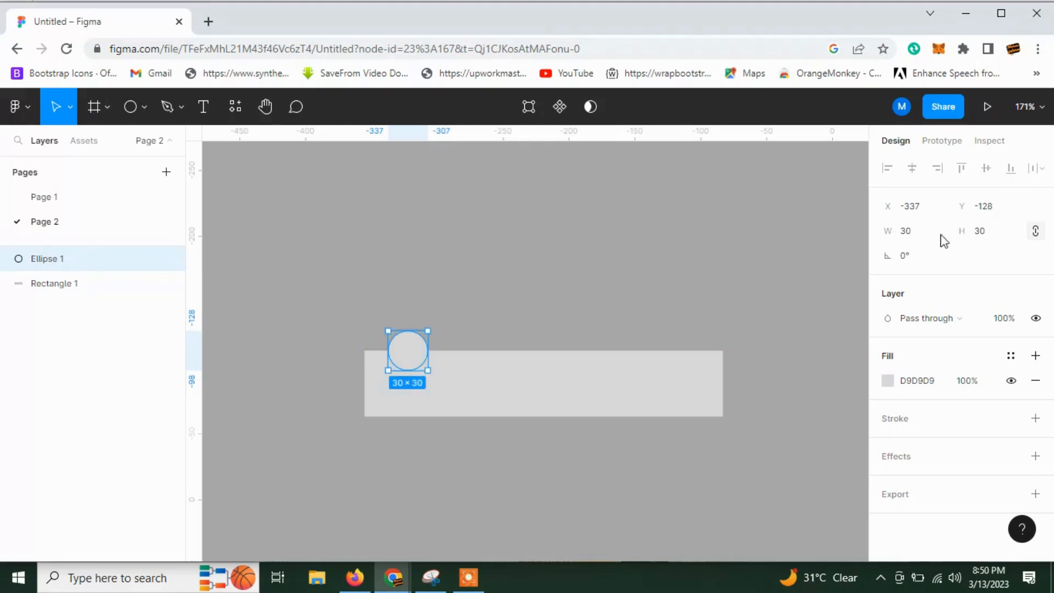
# Enlarge the circle to 40 × 40 and move it to X -342, Y -133, centred on the rectangle's top edge.
pyautogui.click(917, 234)
pyautogui.write('40')
pyautogui.press('Return')
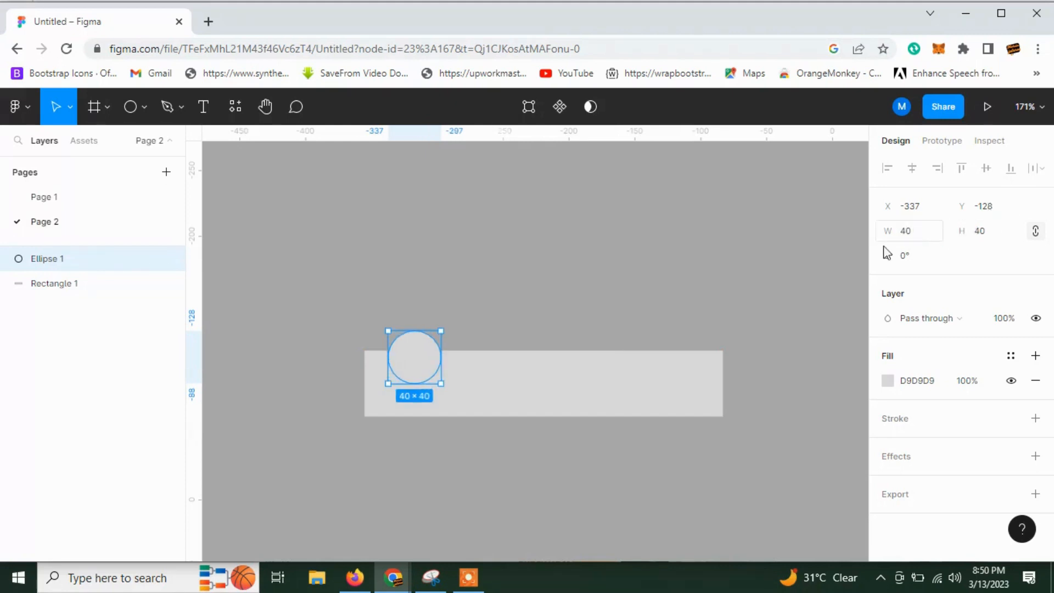
pyautogui.hotkey('shift', '2')
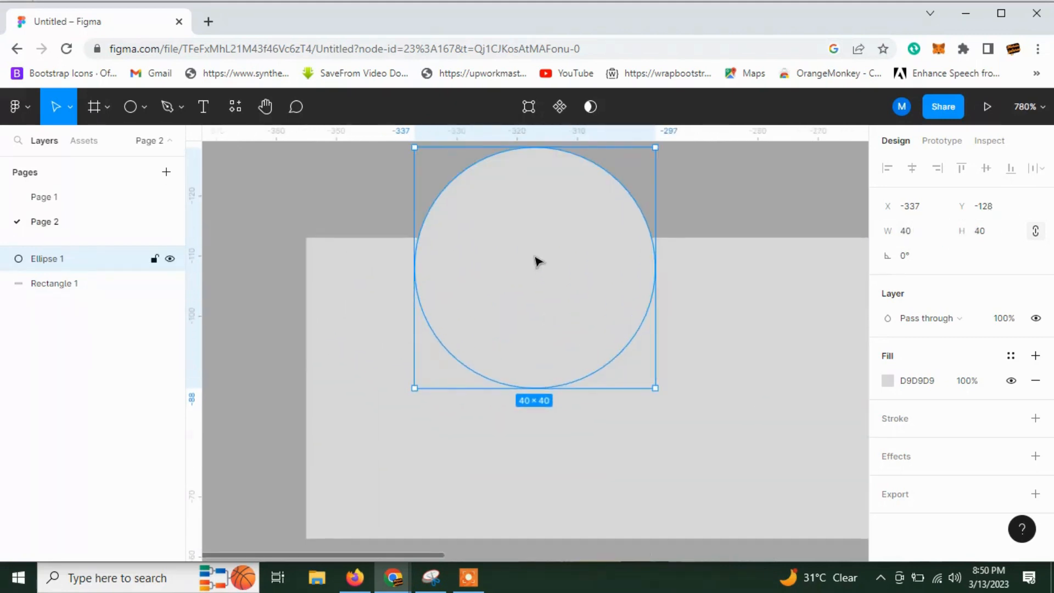
pyautogui.moveTo(538, 262); pyautogui.dragTo(515, 207)
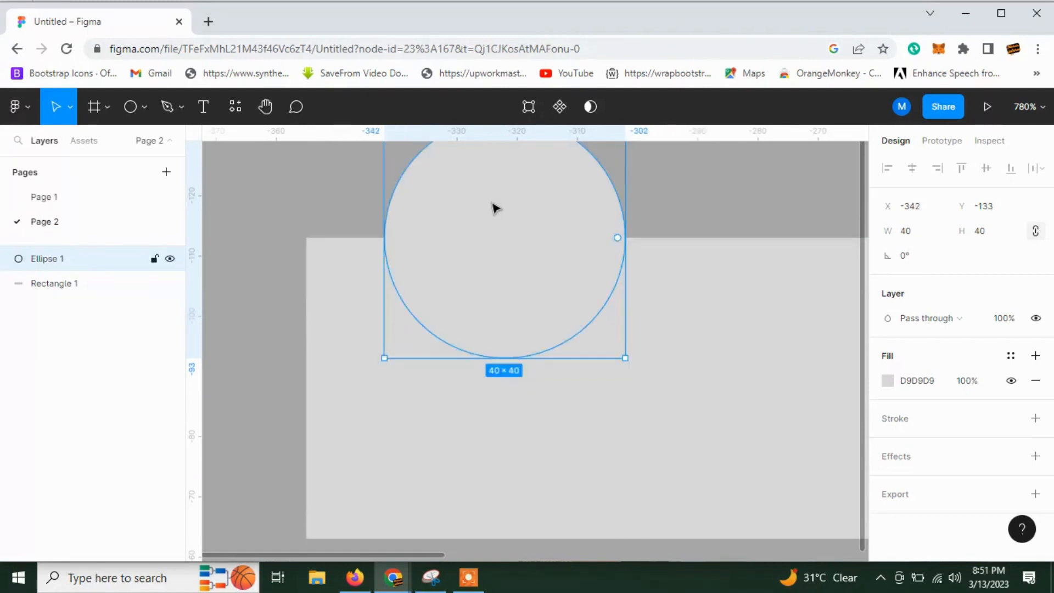
# Edit the circle's vector points, turning the lower handles of both side points horizontally inward to form a bell-shaped lower half.
pyautogui.doubleClick(497, 208)
pyautogui.click(626, 238)
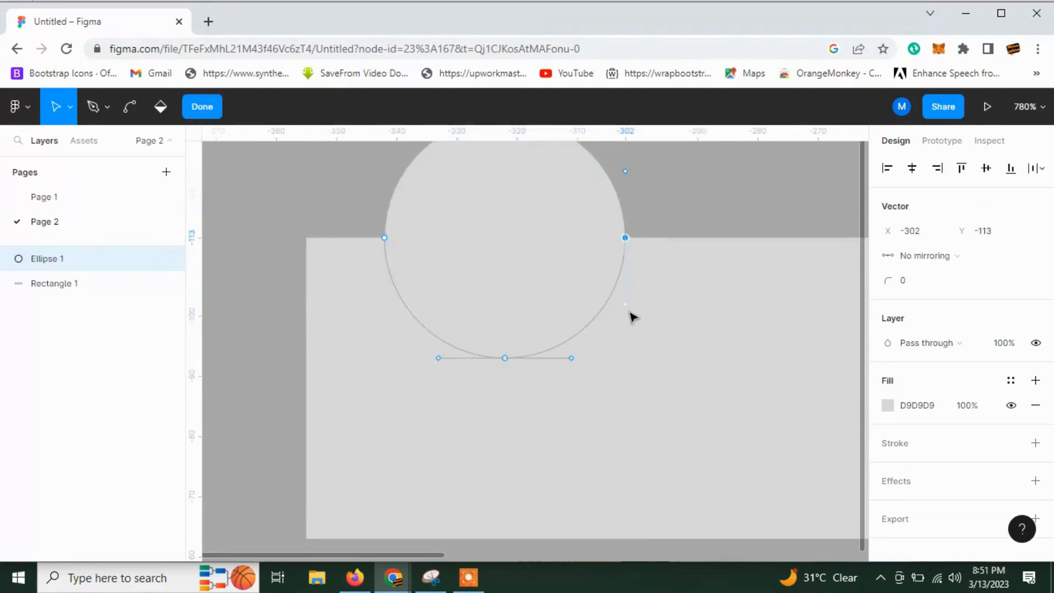
pyautogui.moveTo(623, 300); pyautogui.dragTo(558, 239)
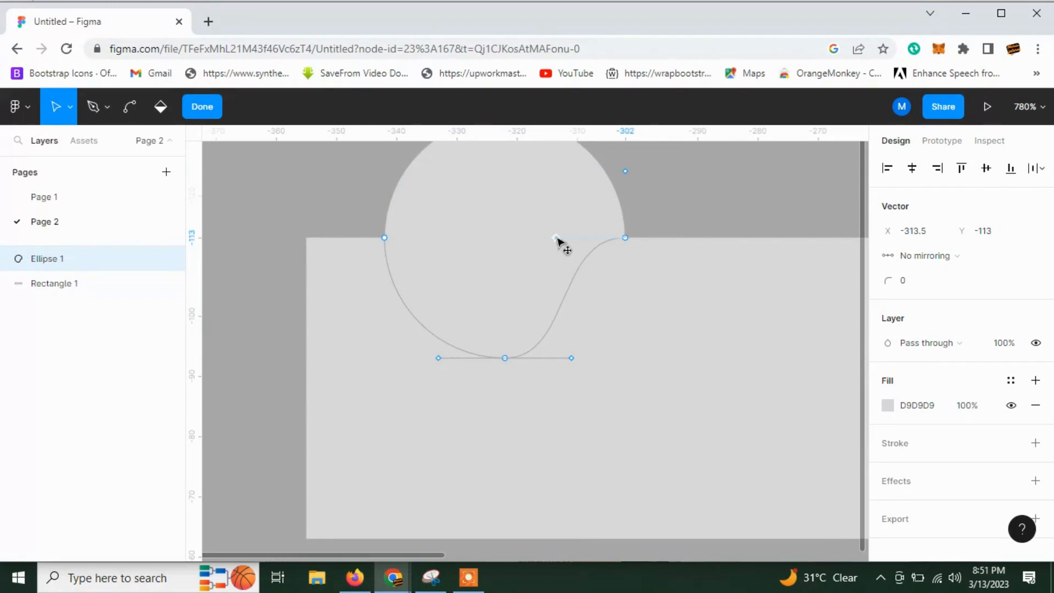
pyautogui.click(386, 240)
pyautogui.moveTo(389, 308); pyautogui.dragTo(456, 261)
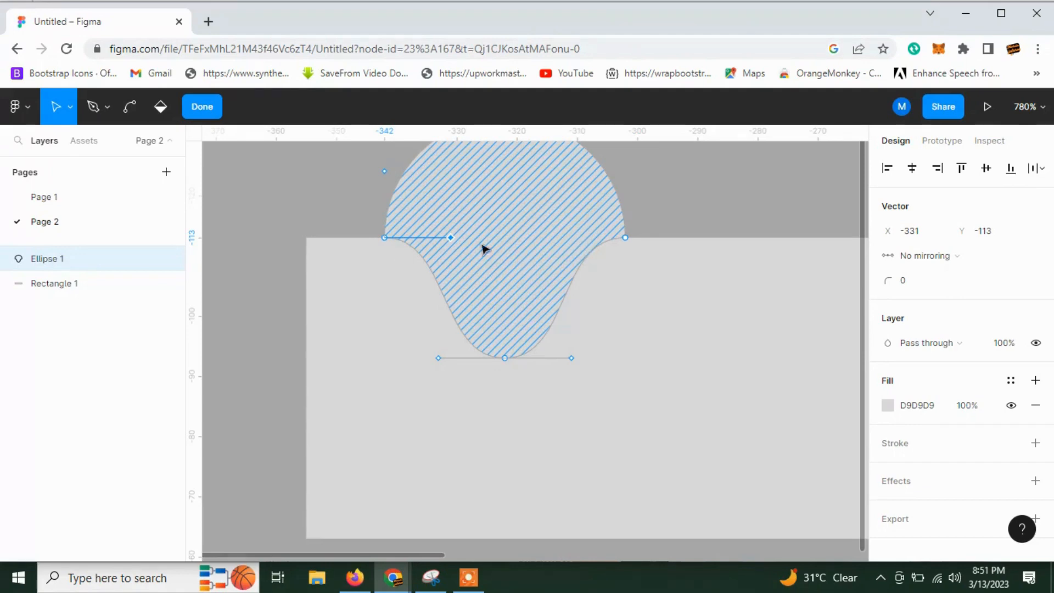
pyautogui.click(625, 237)
pyautogui.moveTo(557, 238); pyautogui.dragTo(553, 238)
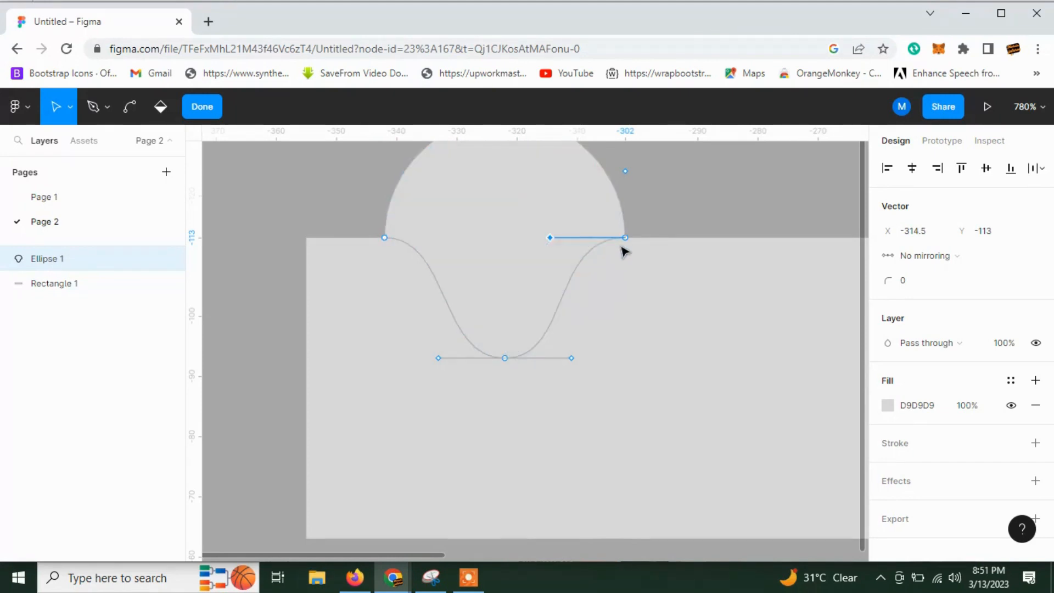
# Widen the bell shape by moving its right side point to X -293 and its left side point to X -345.5.
pyautogui.moveTo(626, 240); pyautogui.dragTo(638, 240)
pyautogui.press('Escape')
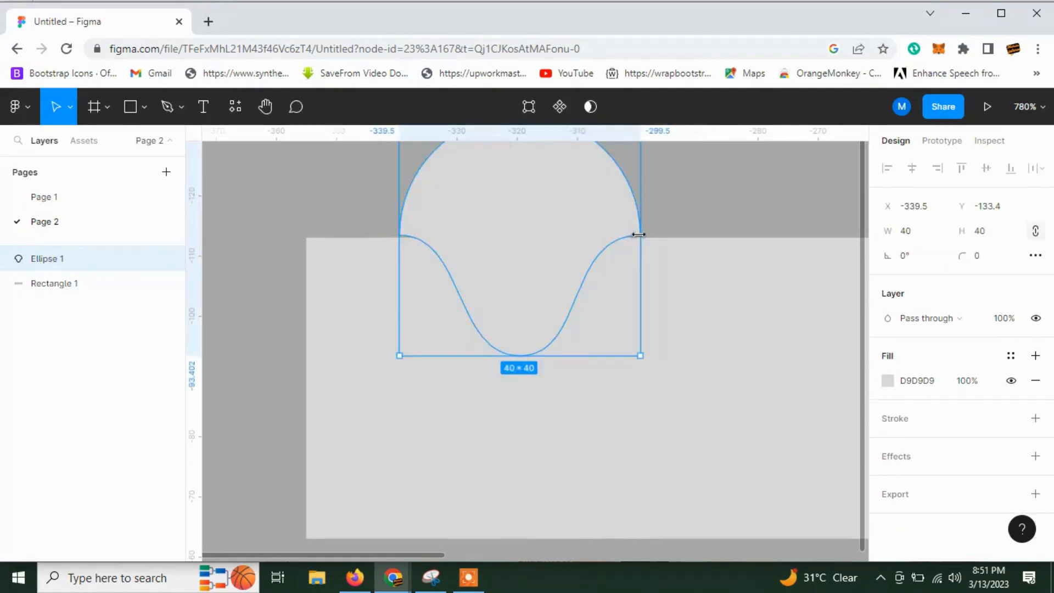
pyautogui.doubleClick(636, 240)
pyautogui.press('Escape')
pyautogui.doubleClick(482, 211)
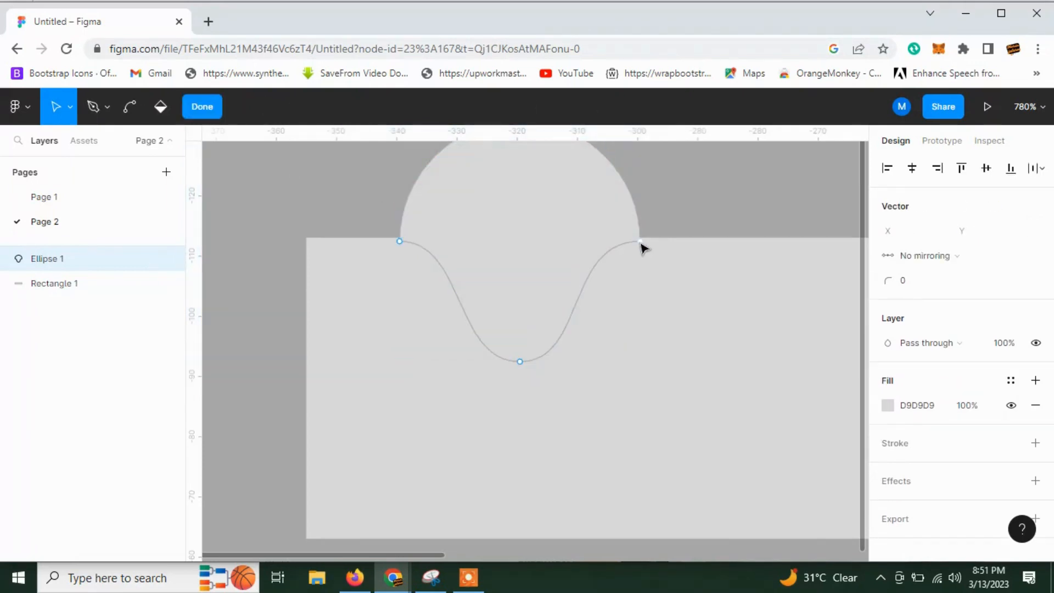
pyautogui.moveTo(640, 242); pyautogui.dragTo(681, 242)
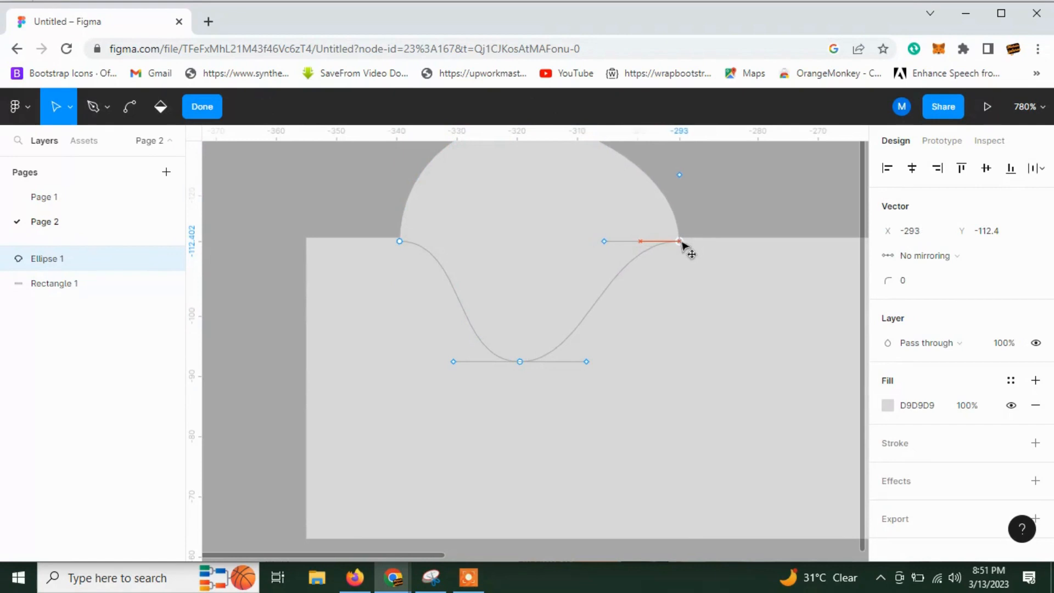
pyautogui.moveTo(400, 243); pyautogui.dragTo(364, 247)
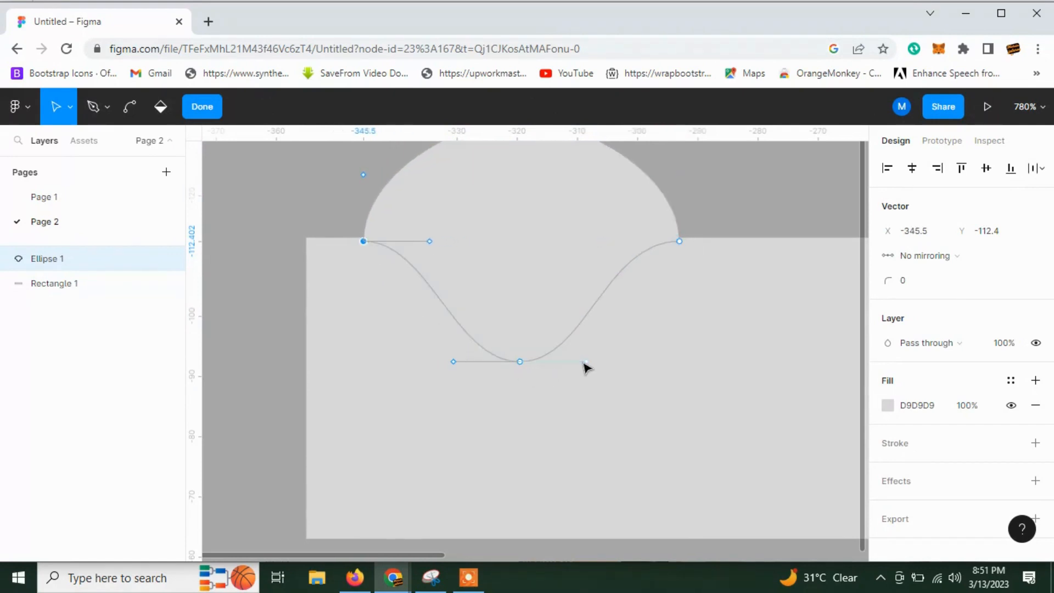
# Lengthen both handles of the shape's lowest point outward to smooth the curve, and finish the vector editing.
pyautogui.moveTo(586, 362); pyautogui.dragTo(600, 363)
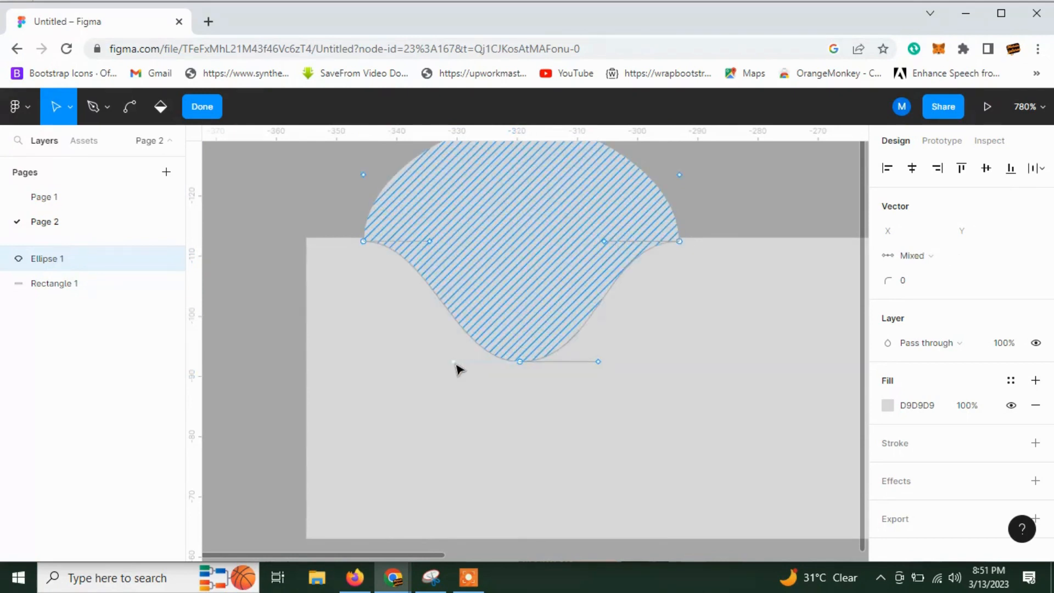
pyautogui.moveTo(450, 361); pyautogui.dragTo(434, 362)
pyautogui.click(516, 421)
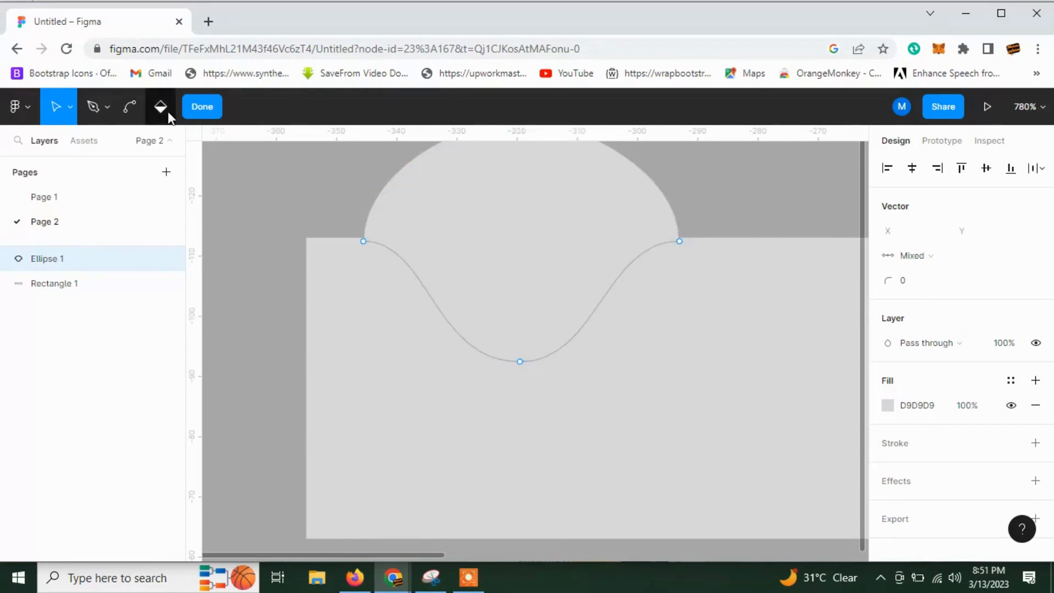
pyautogui.click(202, 107)
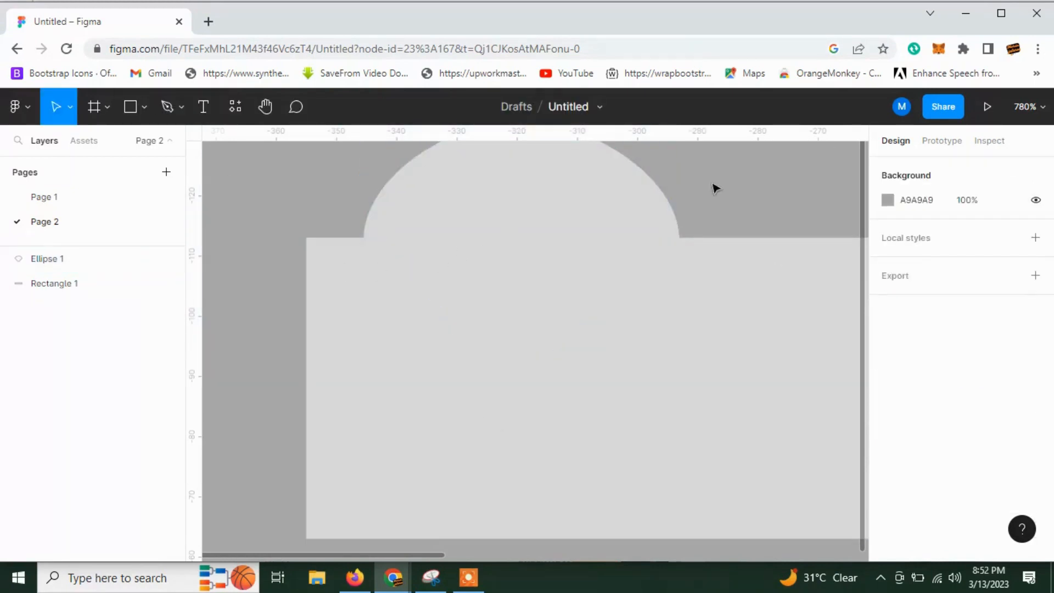
# Fill the bell shape with the canvas background colour sampled by eyedropper, so it cuts a notch into the rectangle.
pyautogui.click(611, 210)
pyautogui.press('i')
pyautogui.click(693, 185)
pyautogui.click(278, 199)
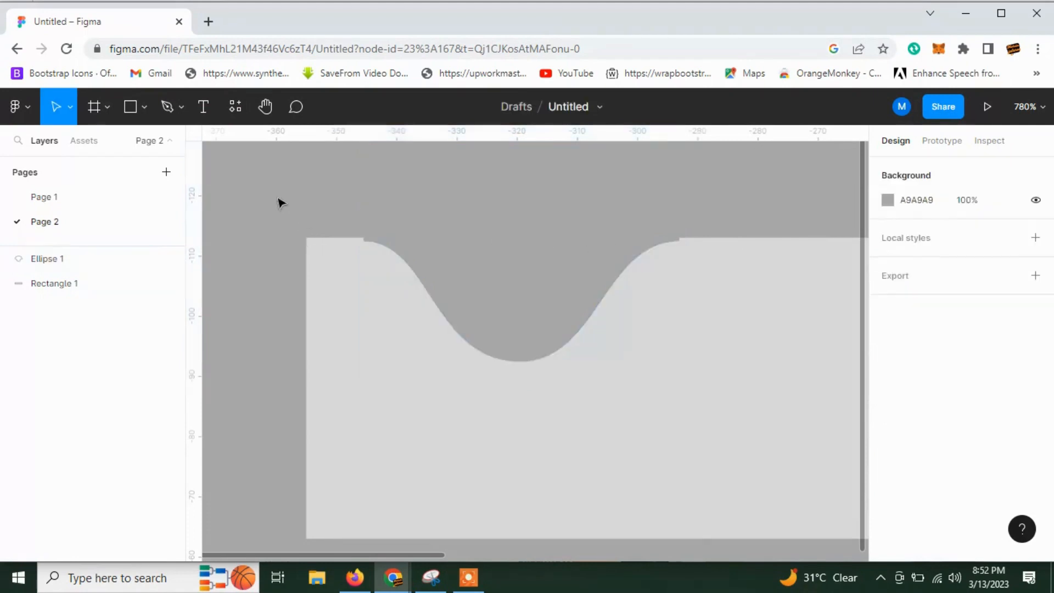
# Adjust the bell shape's vertical position so its curved shoulders line up with the rectangle's top edge.
pyautogui.click(453, 243)
pyautogui.moveTo(526, 242); pyautogui.dragTo(527, 233)
pyautogui.click(656, 334)
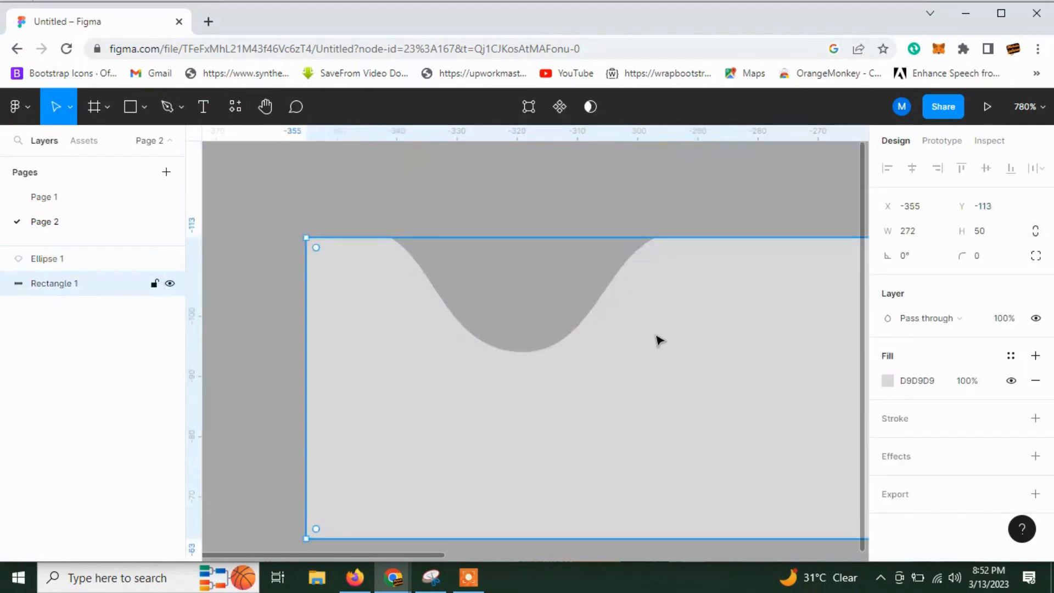
pyautogui.click(602, 253)
pyautogui.moveTo(601, 269); pyautogui.dragTo(601, 273)
pyautogui.click(635, 332)
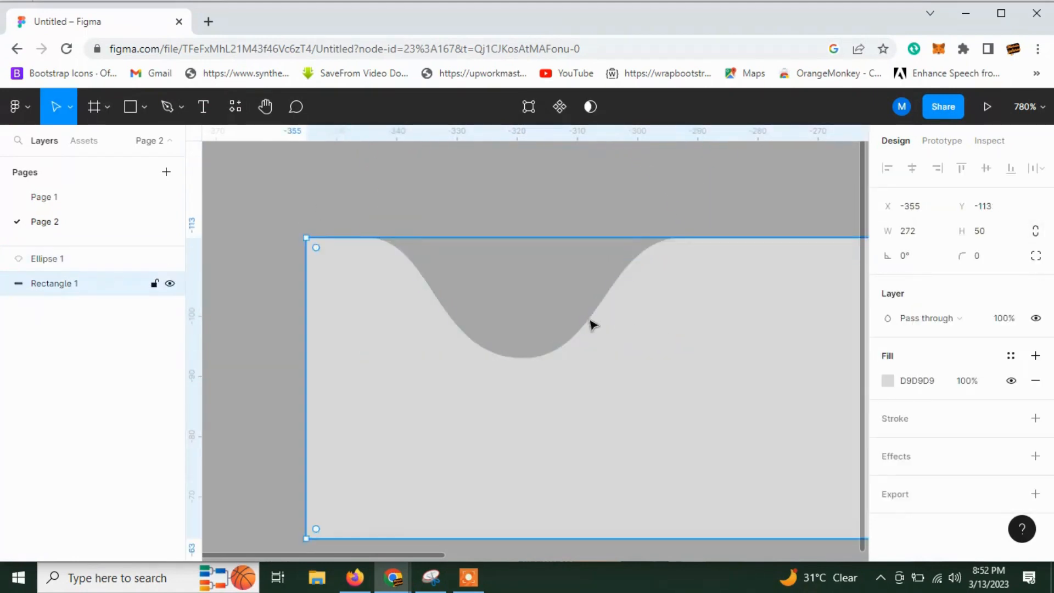
# Examine closely how the notch's curved shoulders meet the rectangle's top edge.
pyautogui.scroll(5, 664, 304)
pyautogui.scroll(3, 778, 268)
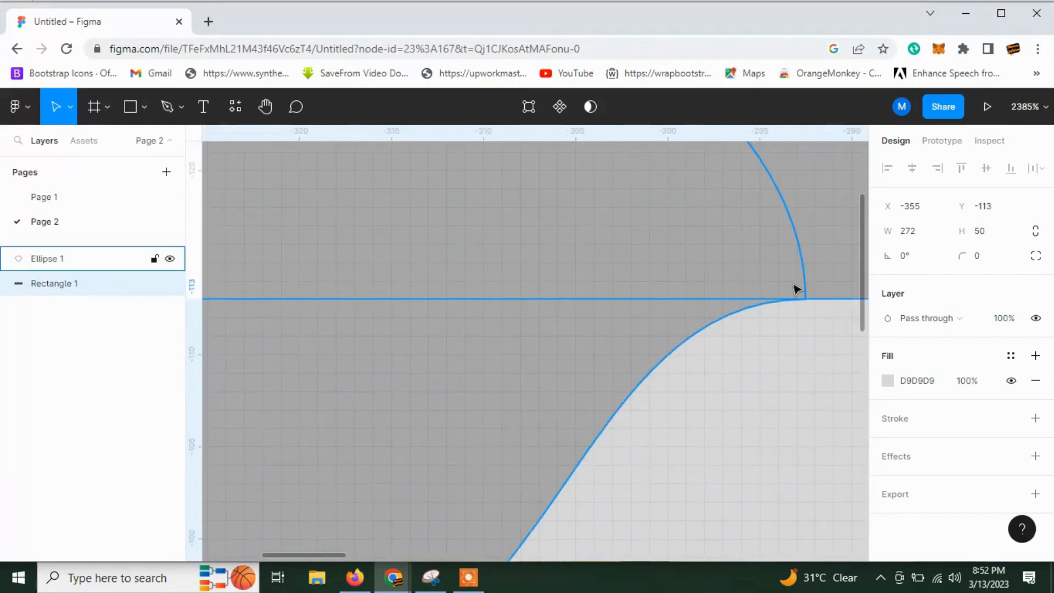
pyautogui.click(797, 289)
pyautogui.click(823, 328)
pyautogui.scroll(-5, 807, 307)
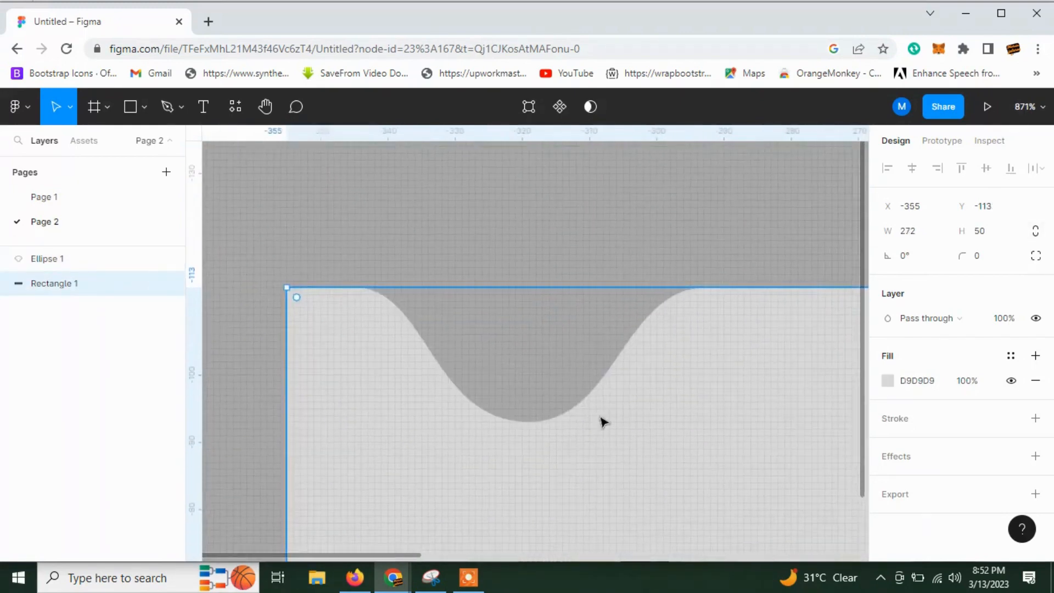
pyautogui.click(281, 237)
pyautogui.scroll(-1, 287, 282)
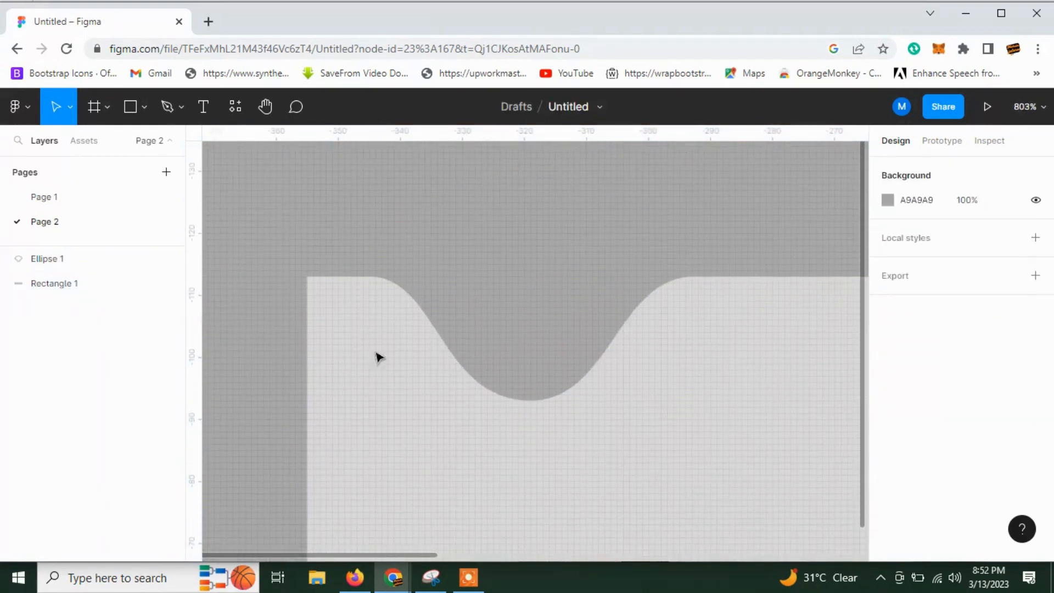
pyautogui.click(510, 393)
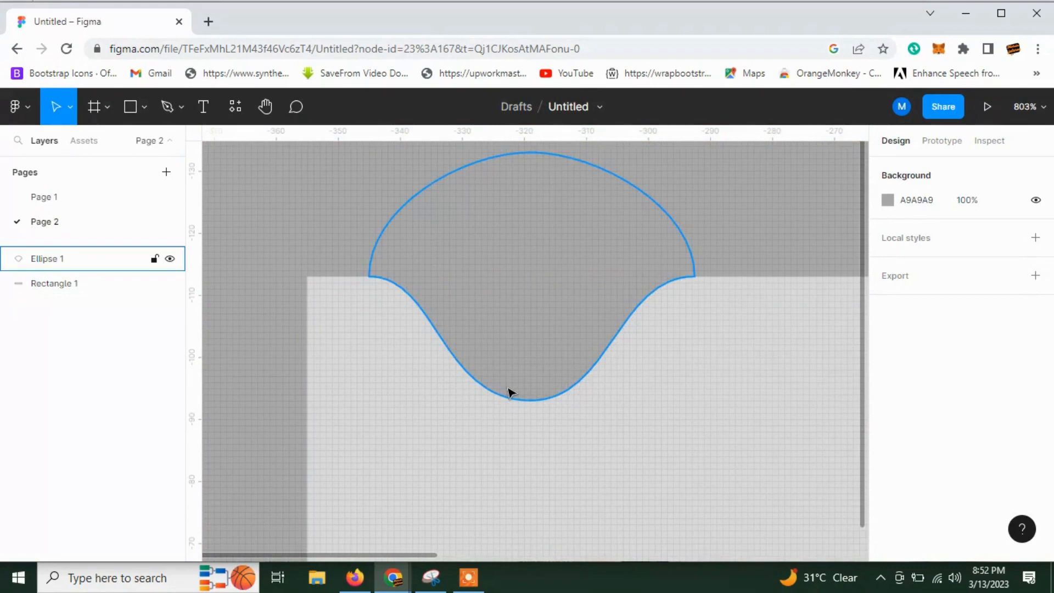
# Draw a second circle of about 71 × 71 over the notch, resize it to 40 × 40 and move it above the notch.
pyautogui.click(131, 108)
pyautogui.click(145, 107)
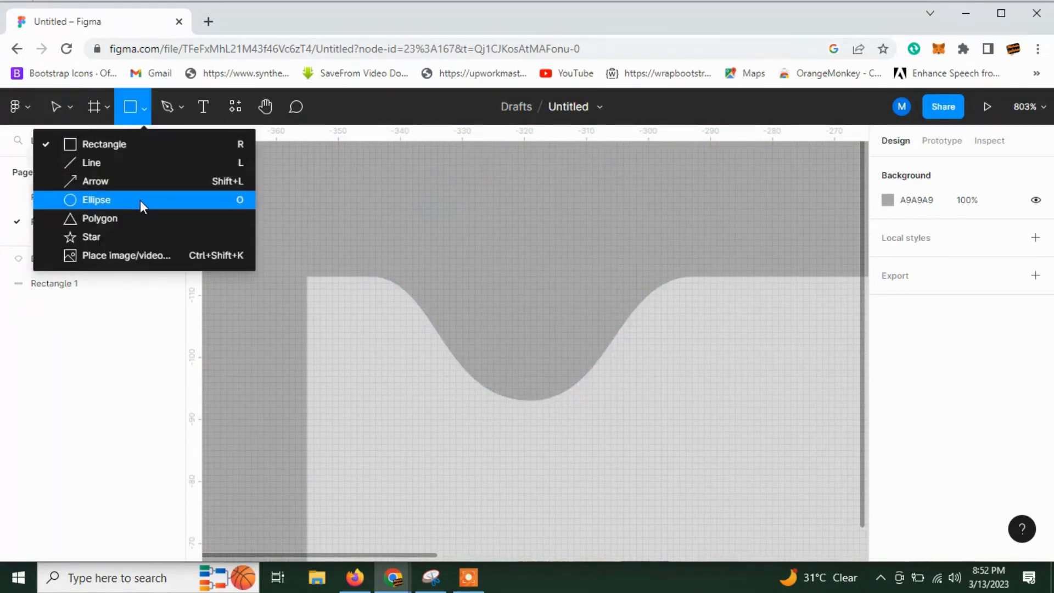
pyautogui.click(155, 203)
pyautogui.click(535, 260)
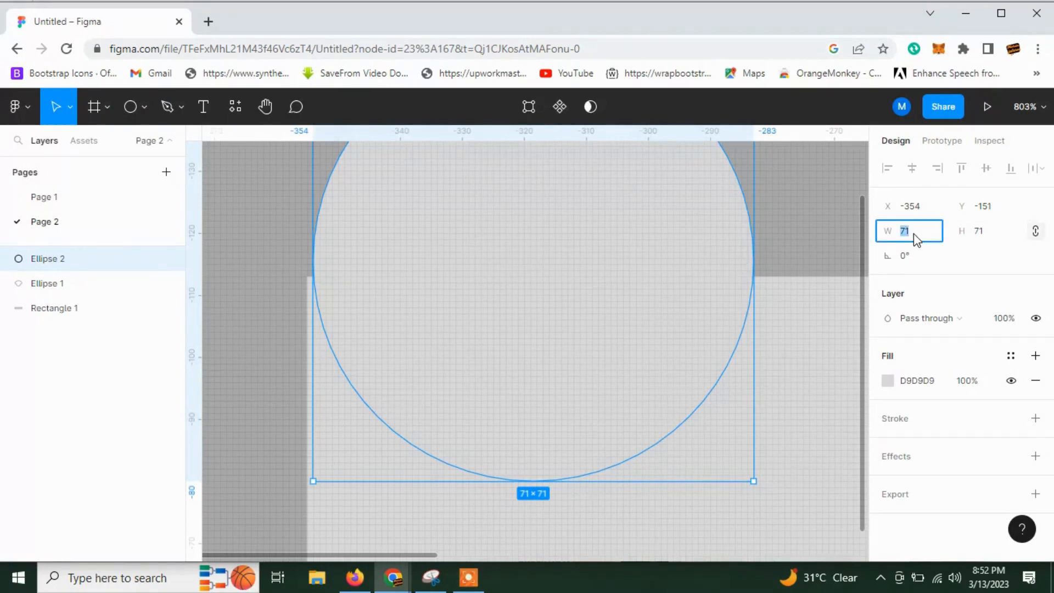
pyautogui.write('40')
pyautogui.press('Return')
pyautogui.moveTo(445, 188); pyautogui.dragTo(537, 246)
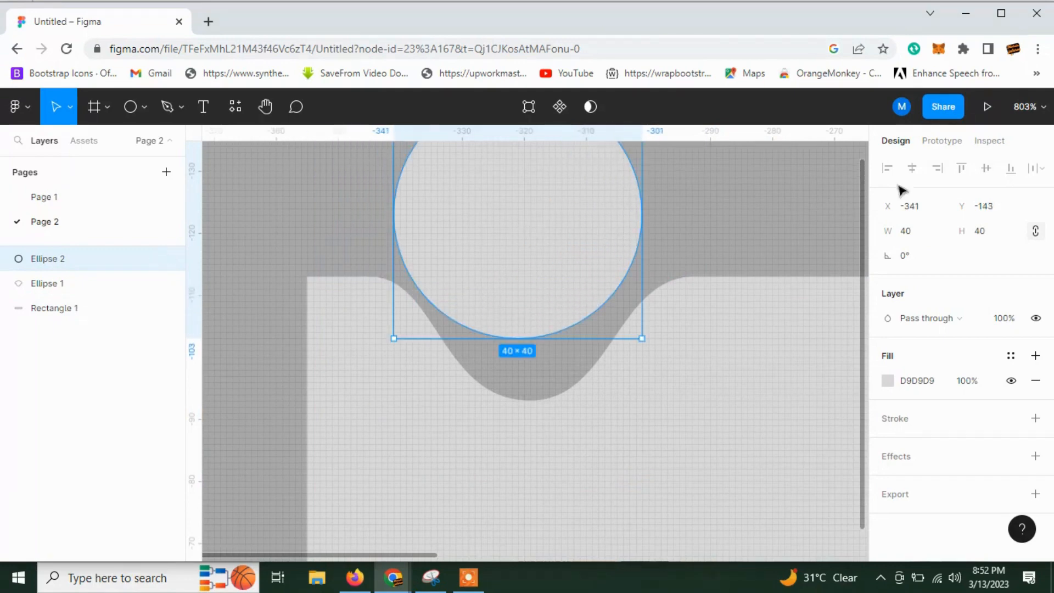
# Resize the new circle to 30 × 30 and centre it horizontally over the notch at X -334, Y -130.
pyautogui.click(992, 233)
pyautogui.write('30')
pyautogui.press('Return')
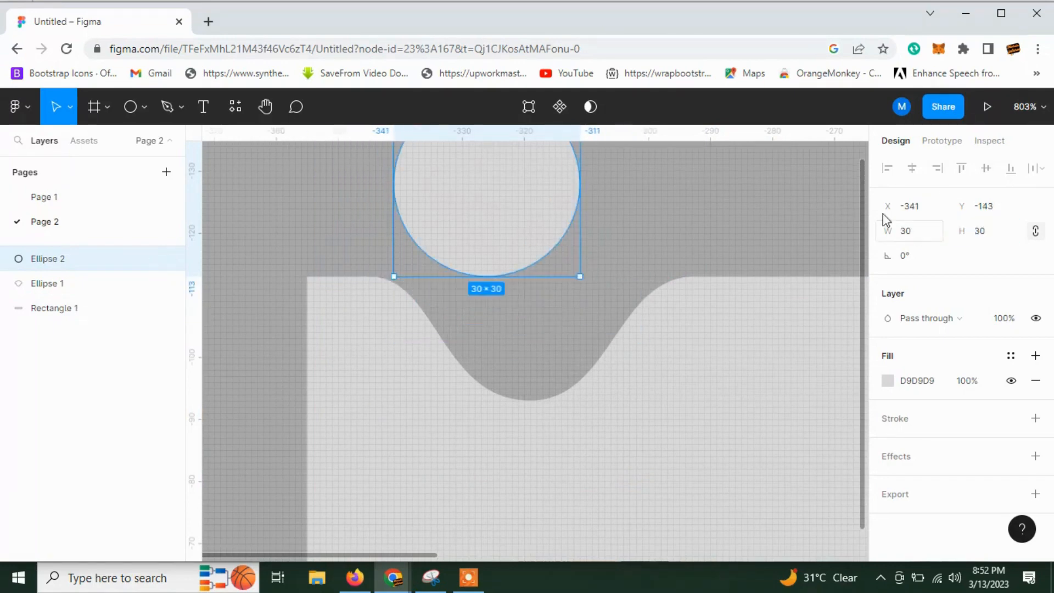
pyautogui.moveTo(499, 223); pyautogui.dragTo(551, 297)
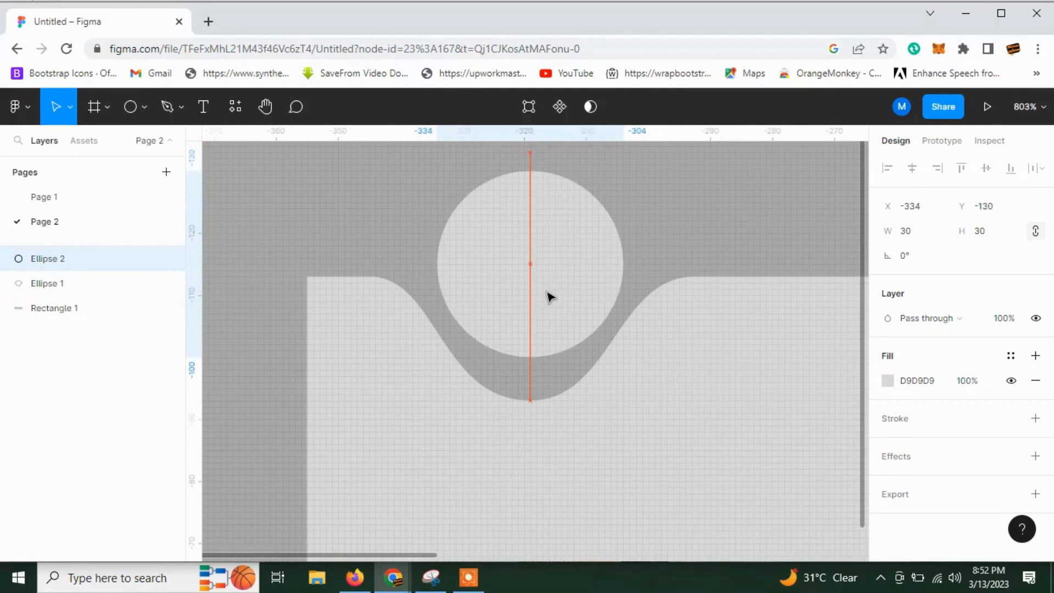
# Nudge the 30 × 30 circle up to Y -131 to adjust its gap above the notch.
pyautogui.click(795, 225)
pyautogui.scroll(-3, 795, 226)
pyautogui.moveTo(731, 393); pyautogui.dragTo(490, 397)
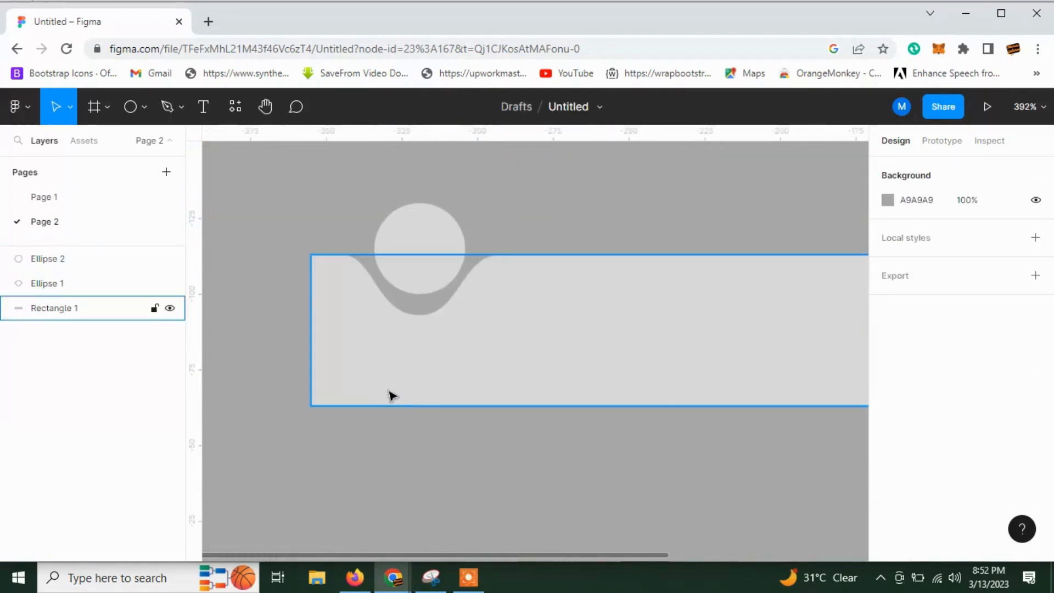
pyautogui.scroll(2, 376, 381)
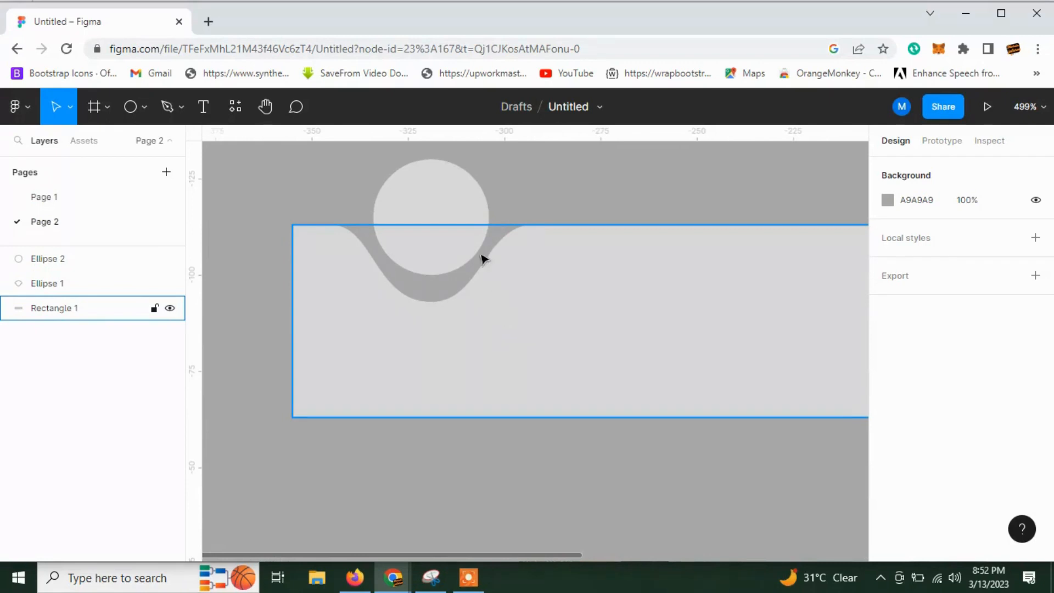
pyautogui.click(470, 235)
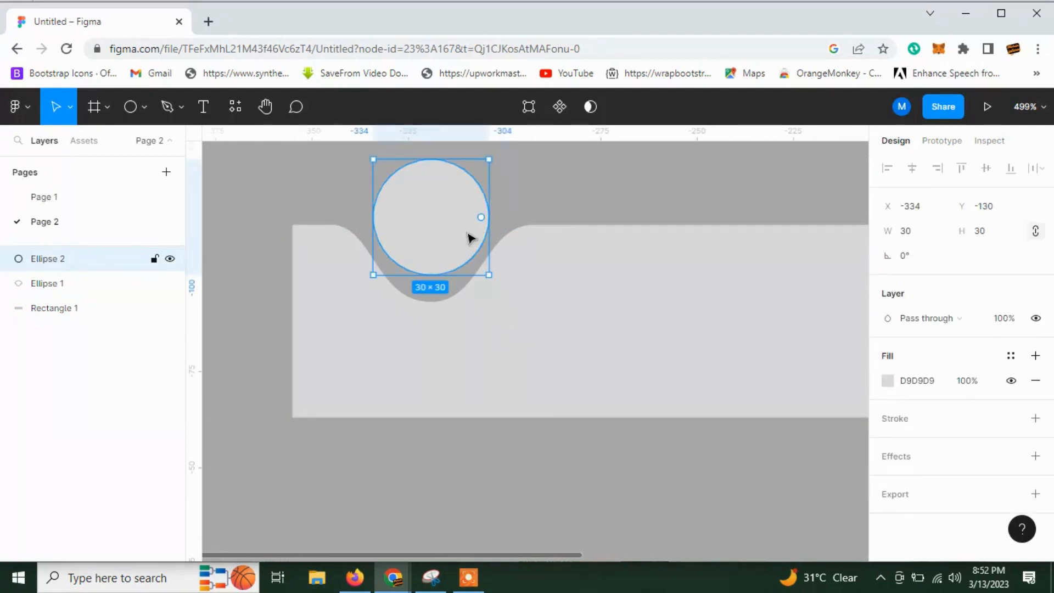
pyautogui.click(451, 314)
pyautogui.scroll(-5, 471, 362)
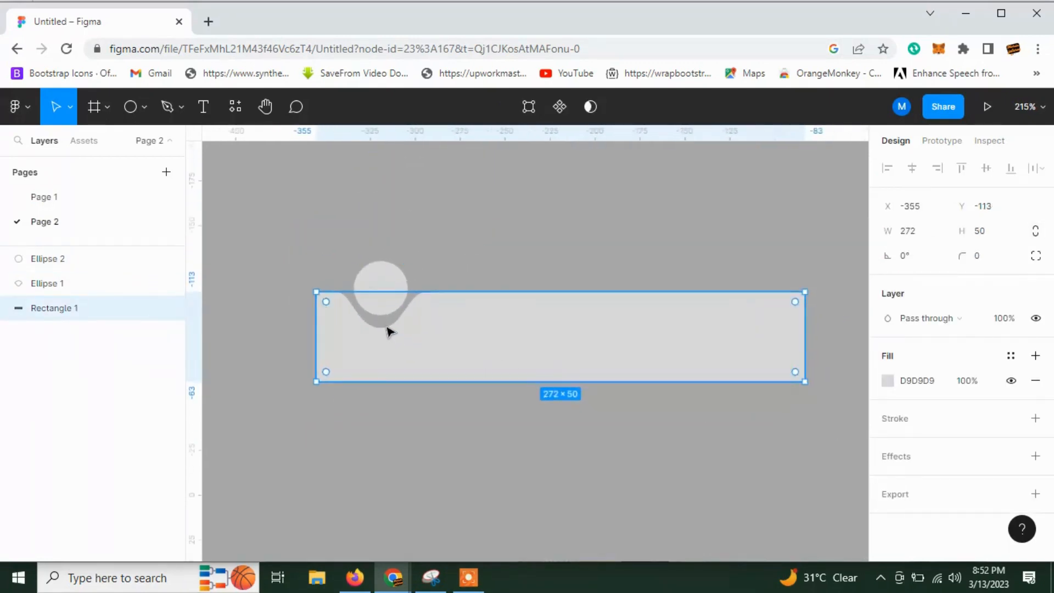
pyautogui.scroll(2, 390, 331)
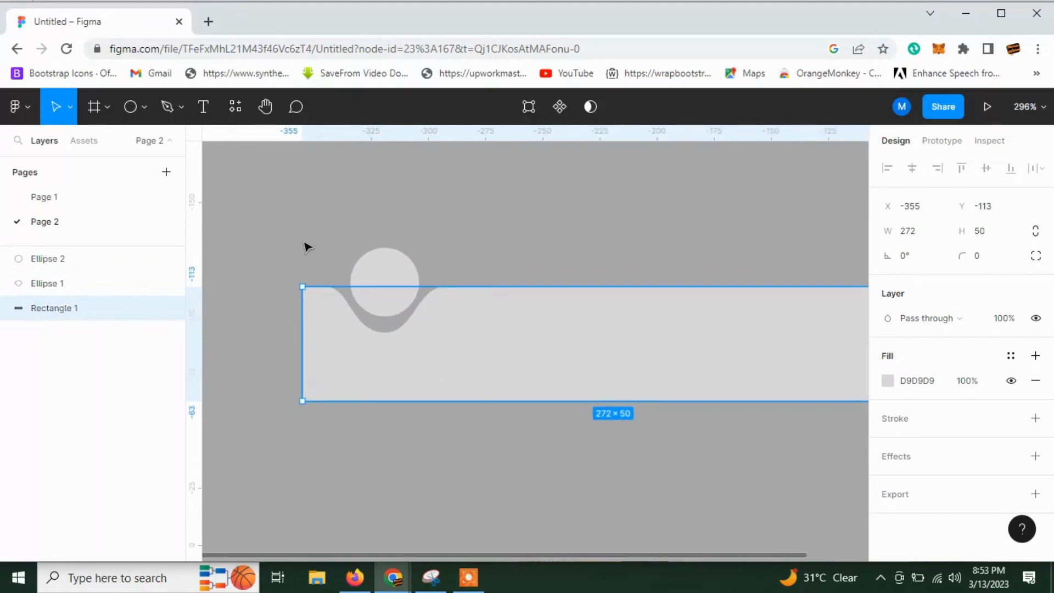
# Duplicate the grouped notch and circle along the bar and centre the copy horizontally on the rectangle.
pyautogui.moveTo(306, 247); pyautogui.dragTo(684, 285)
pyautogui.hotkey('ctrl', 'g')
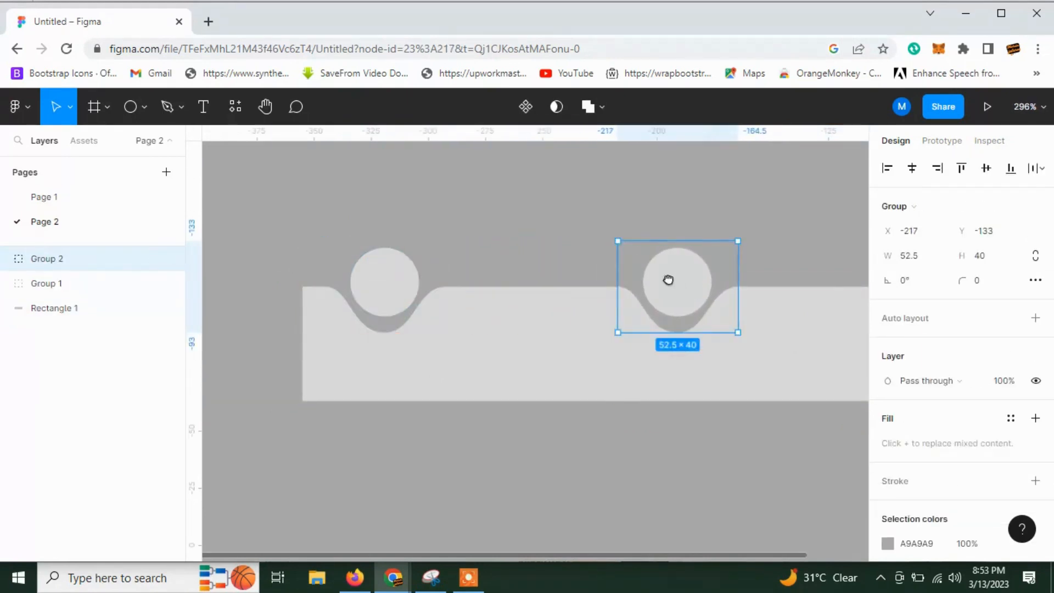
pyautogui.hscroll(3, 593, 368)
pyautogui.moveTo(518, 461); pyautogui.dragTo(573, 307)
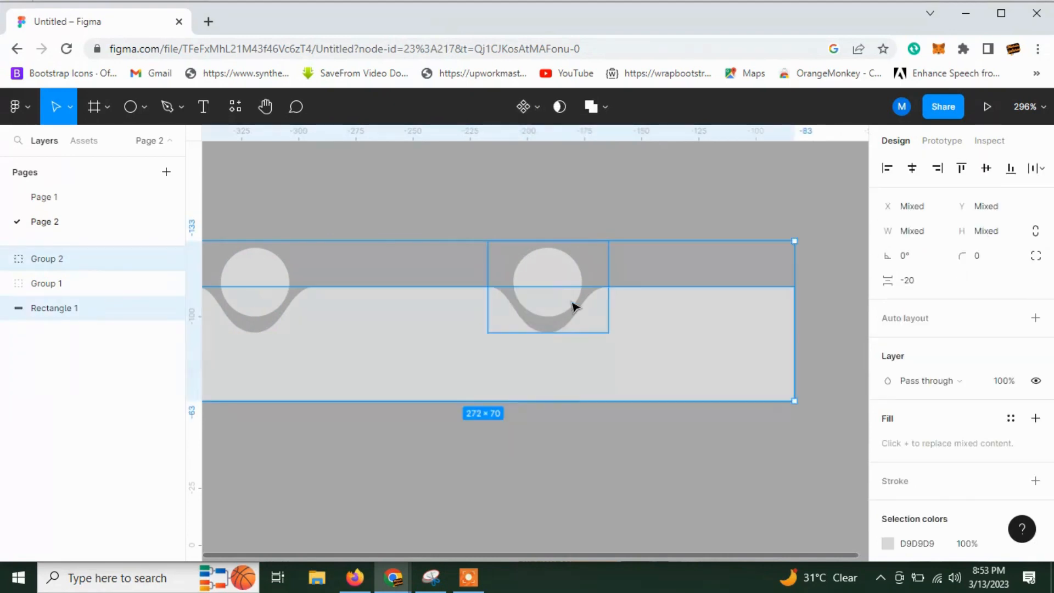
pyautogui.click(911, 173)
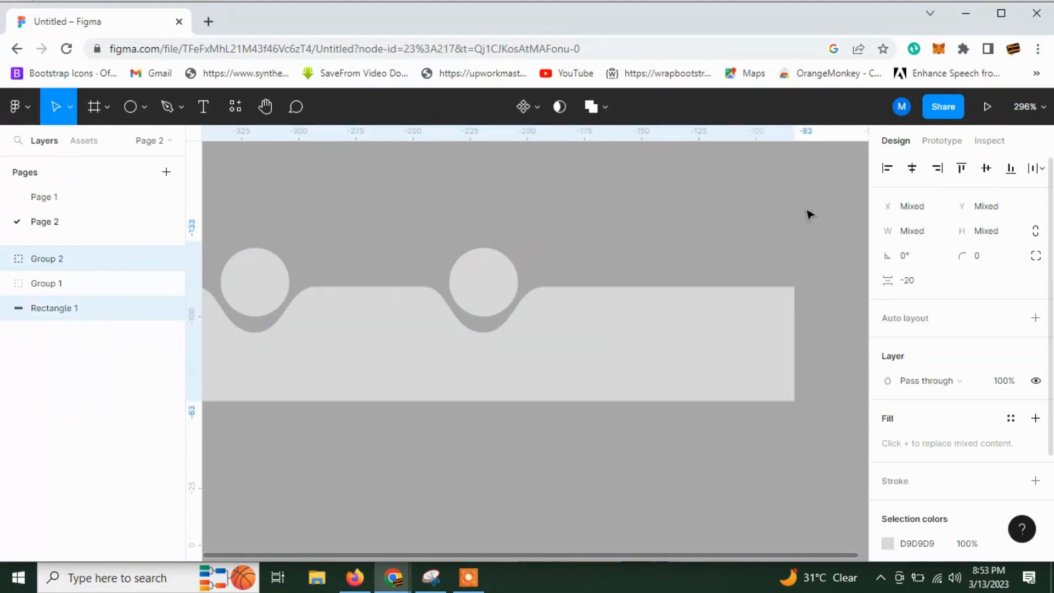
pyautogui.click(806, 212)
# Move the original notch-and-circle group flush with the bar's left end at X -355.
pyautogui.hscroll(-2, 384, 280)
pyautogui.click(347, 287)
pyautogui.moveTo(348, 287); pyautogui.dragTo(331, 287)
pyautogui.click(489, 244)
pyautogui.moveTo(485, 238); pyautogui.dragTo(393, 236)
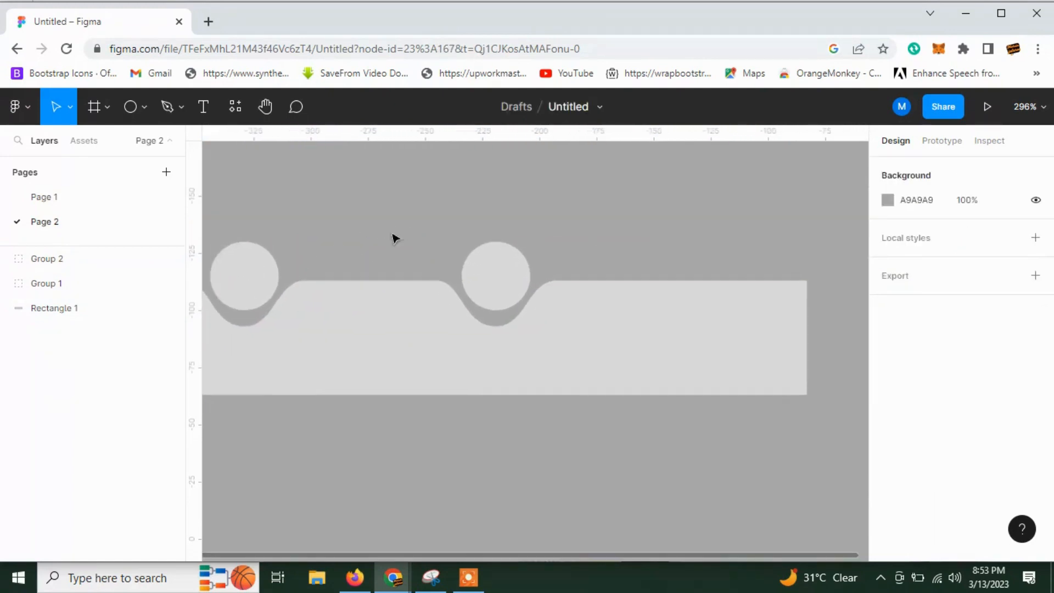
# Place a third copy of the notch-and-circle group flush with the bar's right end, level with the others.
pyautogui.click(253, 285)
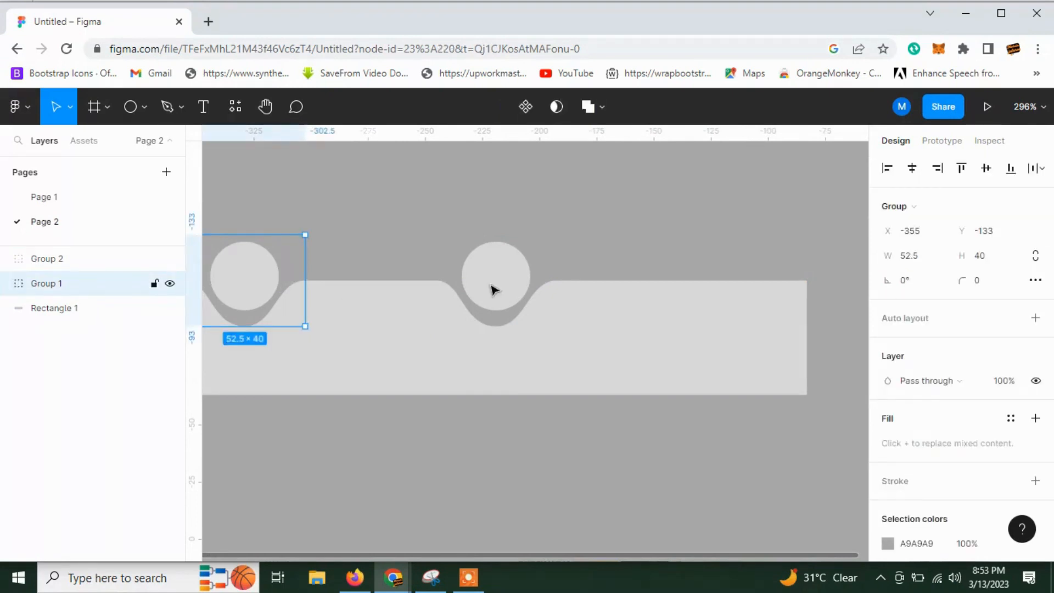
pyautogui.moveTo(494, 289); pyautogui.dragTo(757, 300)
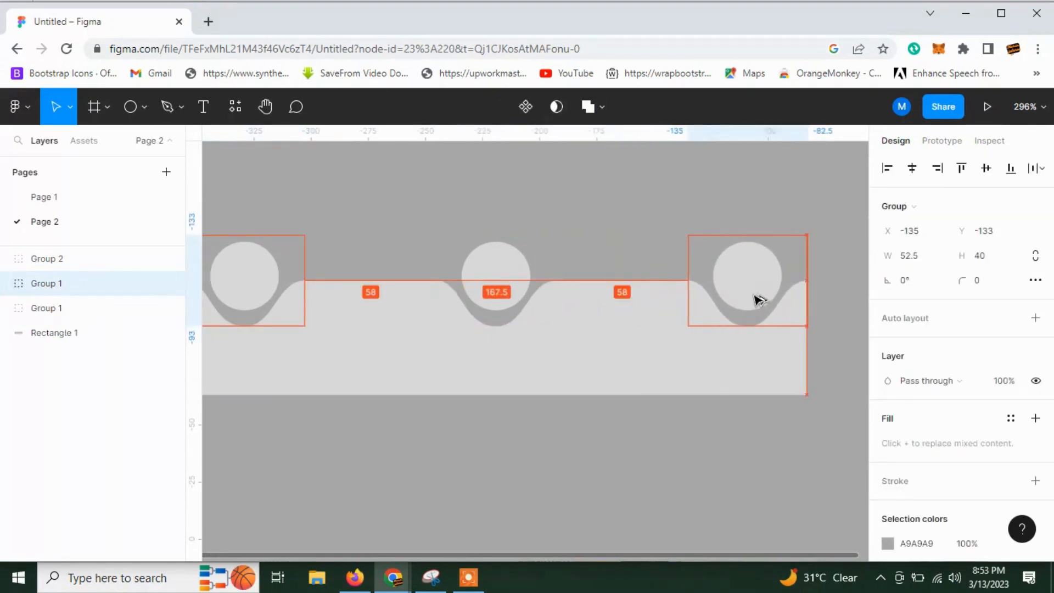
pyautogui.click(577, 438)
# Paste the copied home, person and gear icons above the bar.
pyautogui.scroll(-3, 461, 440)
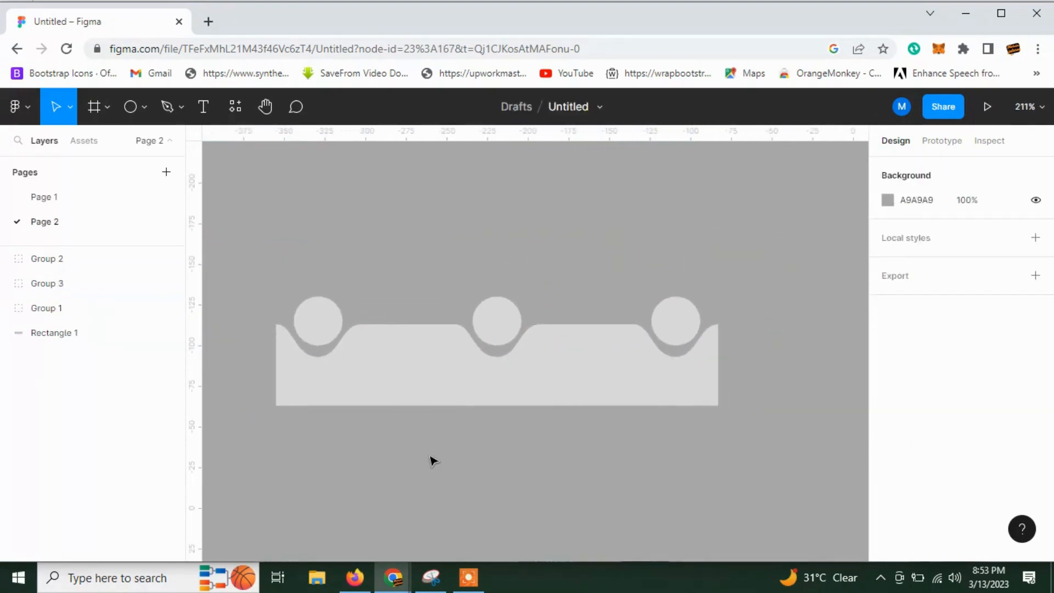
pyautogui.scroll(-1, 340, 456)
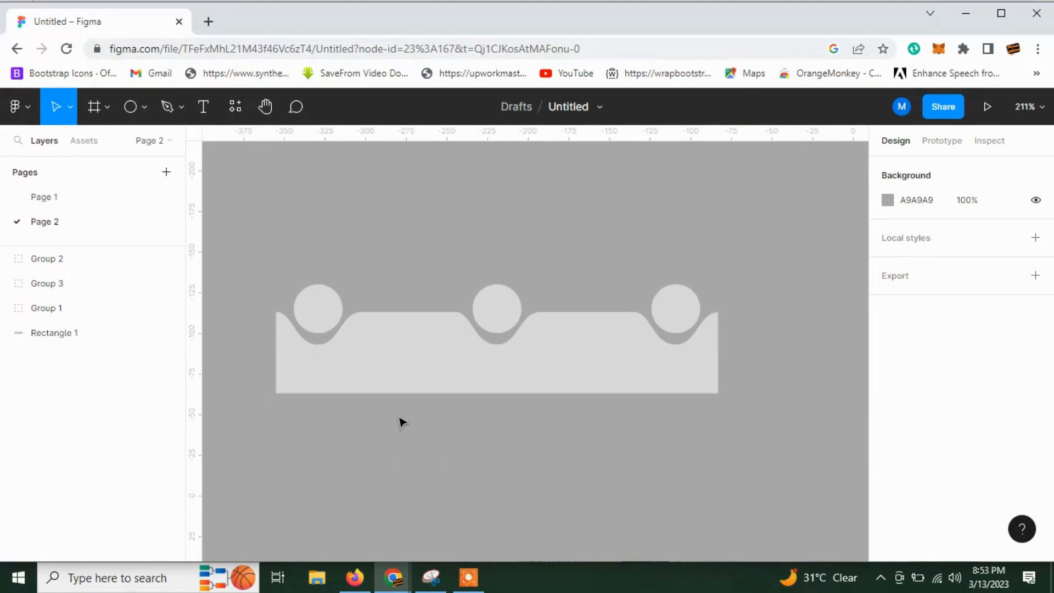
pyautogui.scroll(-1, 403, 422)
pyautogui.hotkey('ctrl', 'v')
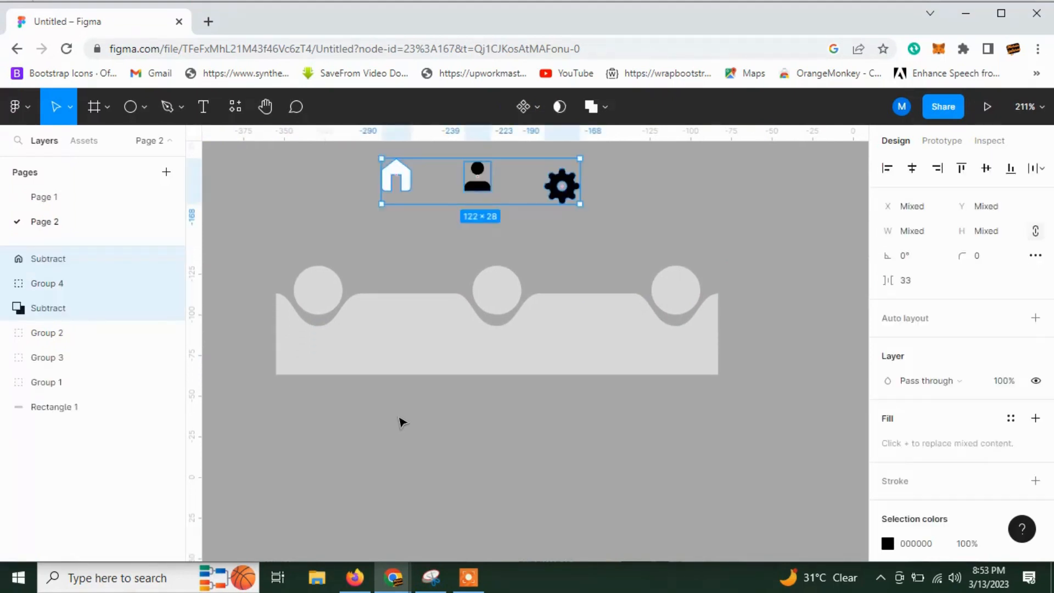
pyautogui.click(403, 422)
pyautogui.scroll(1, 403, 422)
# Move the home icon onto the left circle at X -338, Y -125 and scale it proportionally to a width of 14.
pyautogui.click(400, 201)
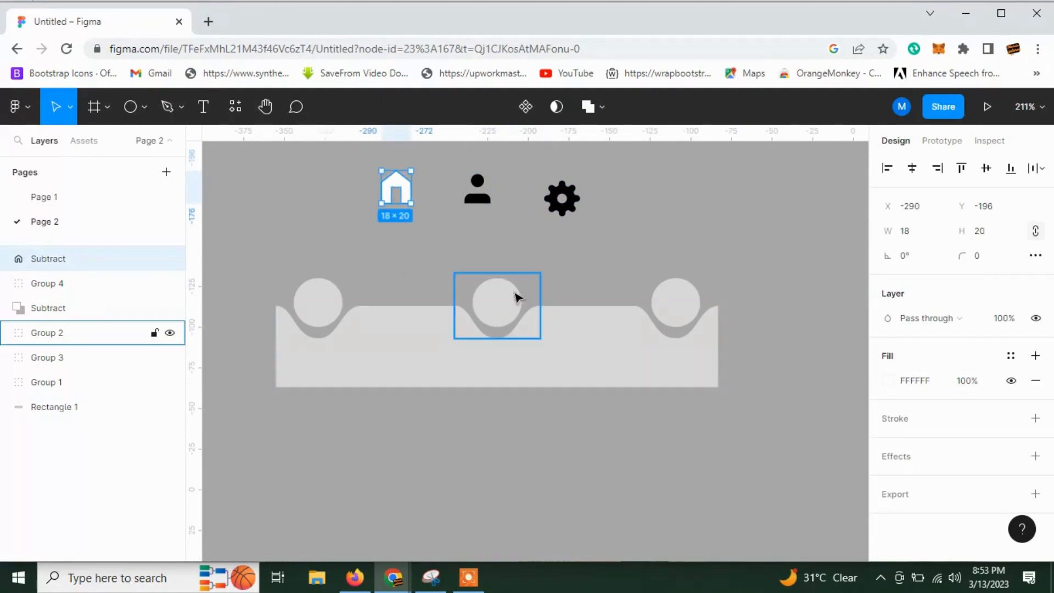
pyautogui.scroll(-1, 404, 362)
pyautogui.click(362, 391)
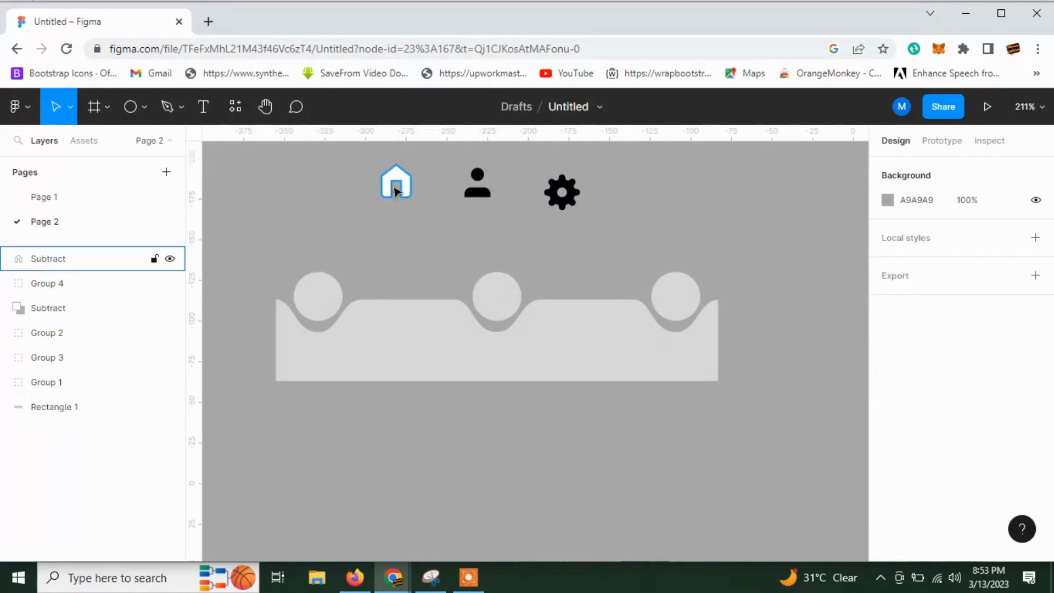
pyautogui.moveTo(396, 183); pyautogui.dragTo(321, 298)
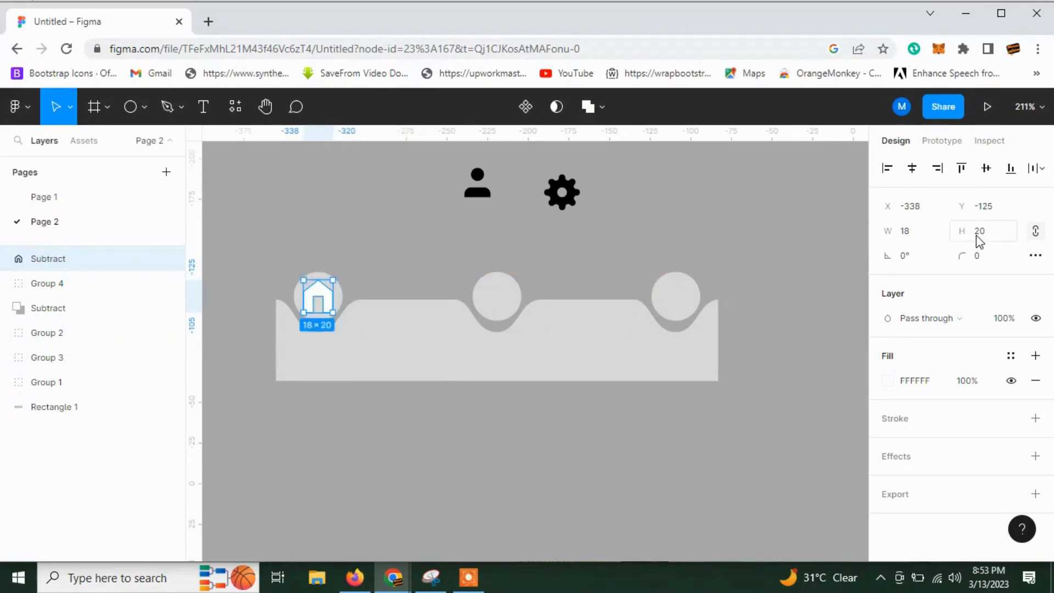
pyautogui.click(920, 236)
pyautogui.press('Return')
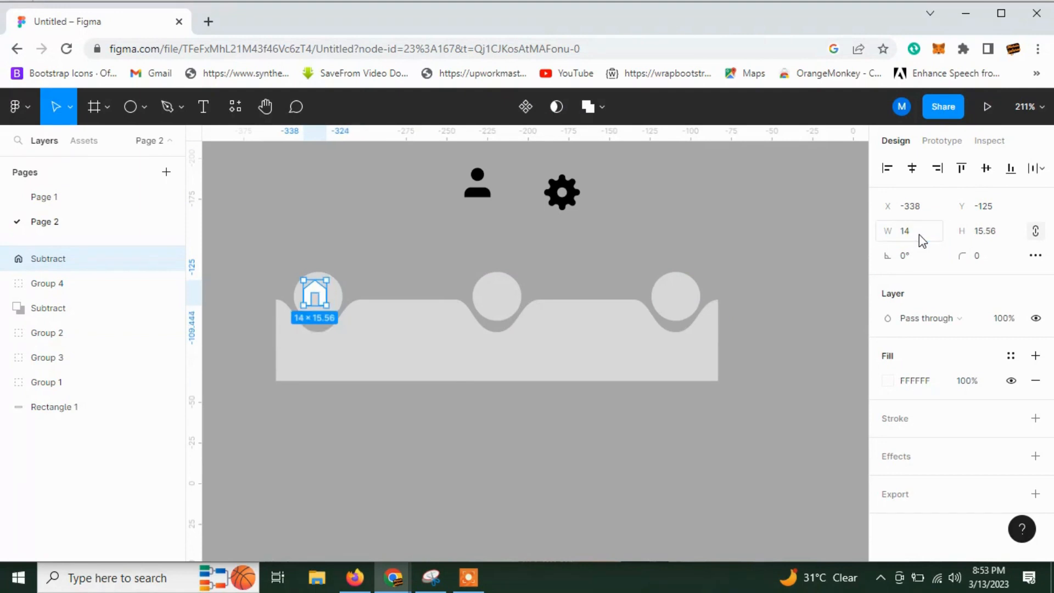
# Fill the home icon with the cyan from the document colors.
pyautogui.click(886, 383)
pyautogui.click(702, 487)
pyautogui.click(648, 418)
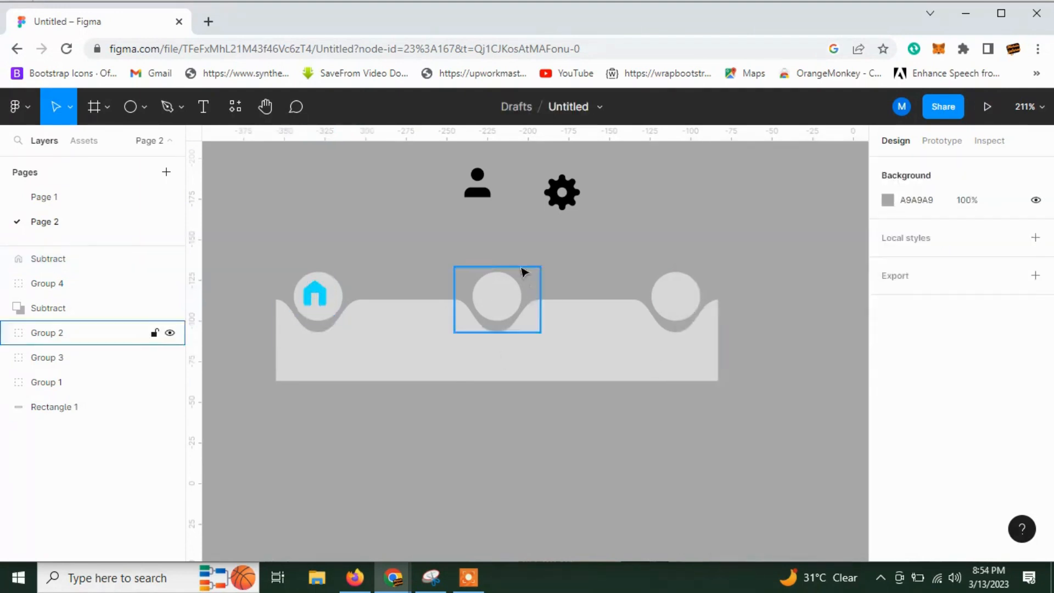
# Recolor the gear icon and the person icon with the mid grey A1A1A1.
pyautogui.click(477, 181)
pyautogui.keyDown('shift'); pyautogui.click(577, 196); pyautogui.keyUp('shift')
pyautogui.click(582, 203)
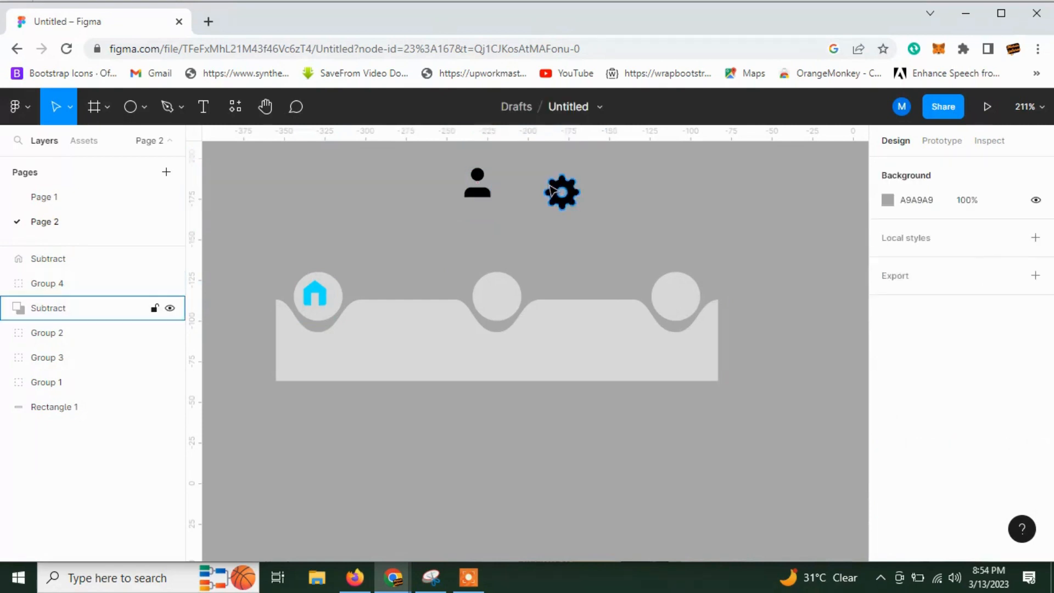
pyautogui.click(556, 193)
pyautogui.click(889, 380)
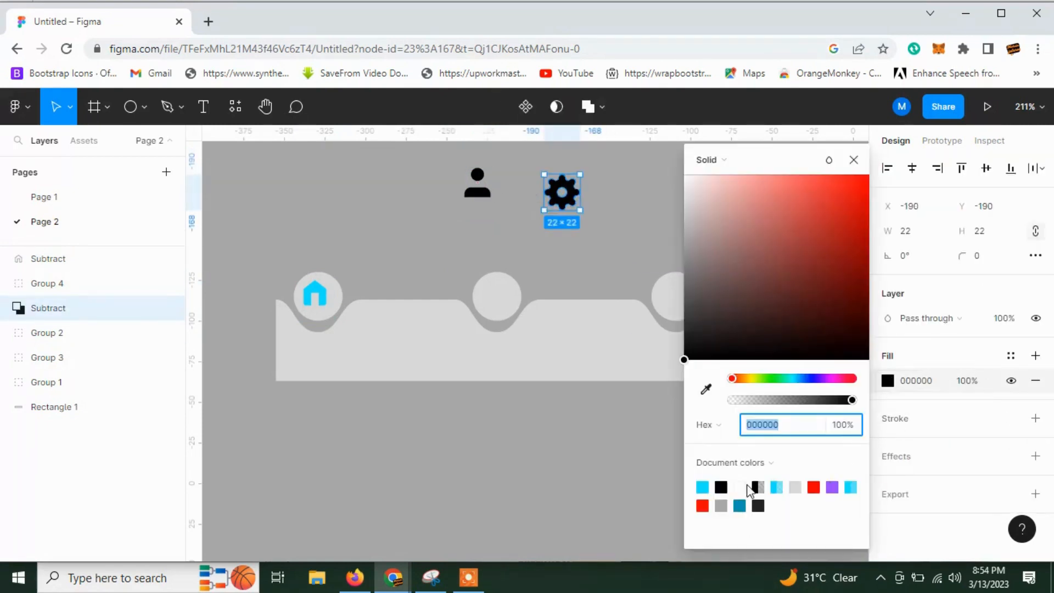
pyautogui.click(702, 487)
pyautogui.moveTo(796, 184); pyautogui.dragTo(757, 177)
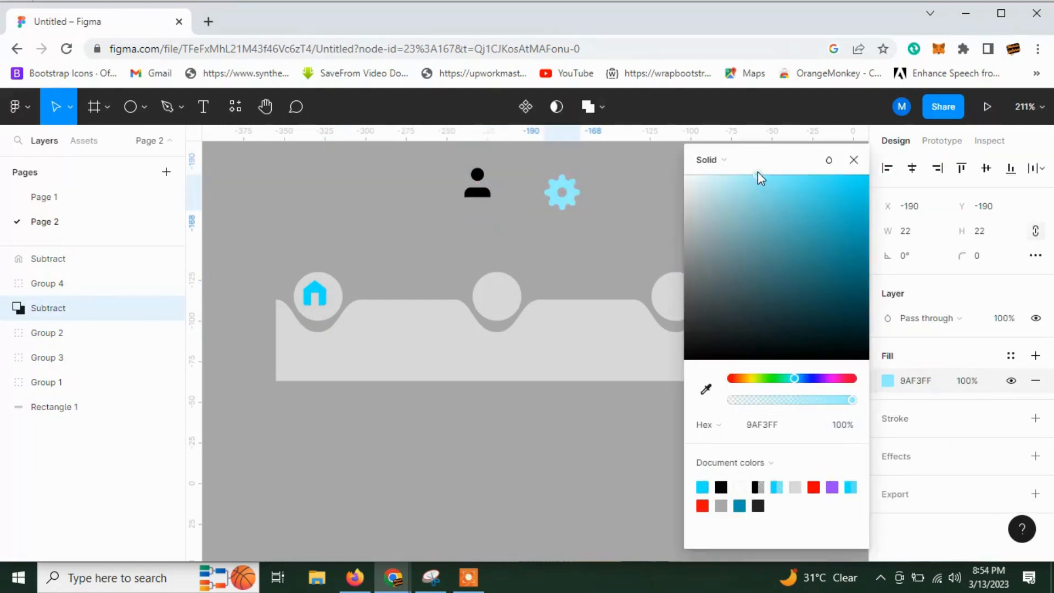
pyautogui.moveTo(696, 233); pyautogui.dragTo(672, 247)
pyautogui.click(477, 185)
pyautogui.click(888, 468)
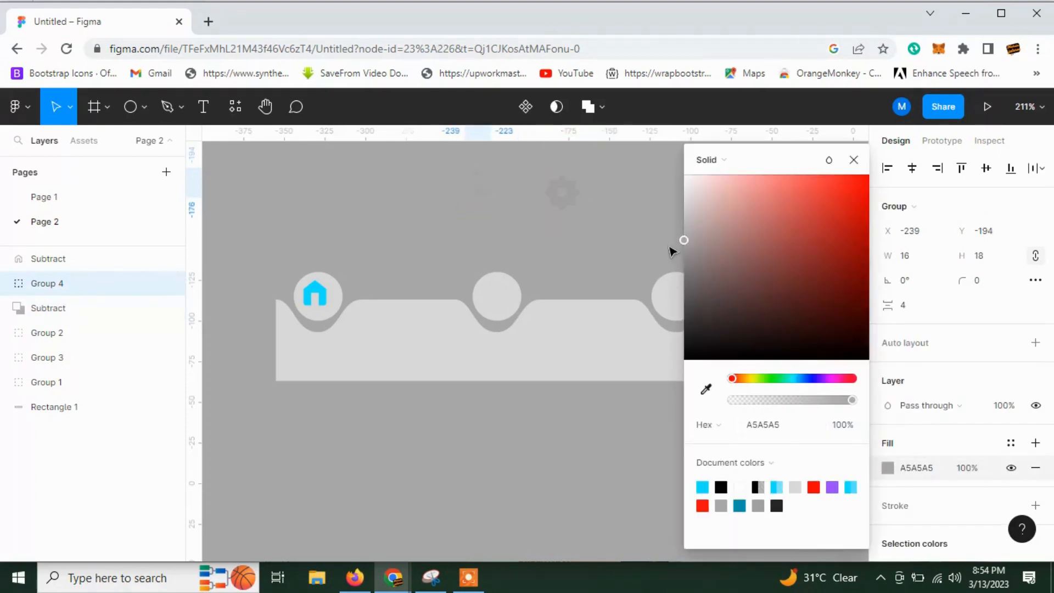
pyautogui.click(568, 252)
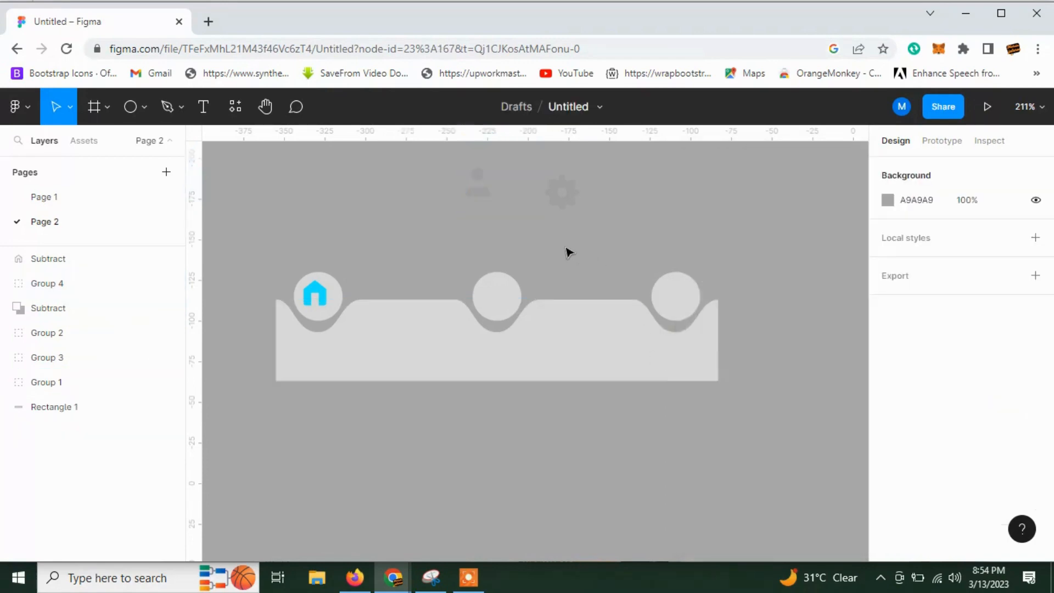
# Move the person icon onto the middle circle at X -227, Y -124 and ungroup that circle from its notch.
pyautogui.moveTo(485, 193); pyautogui.dragTo(507, 305)
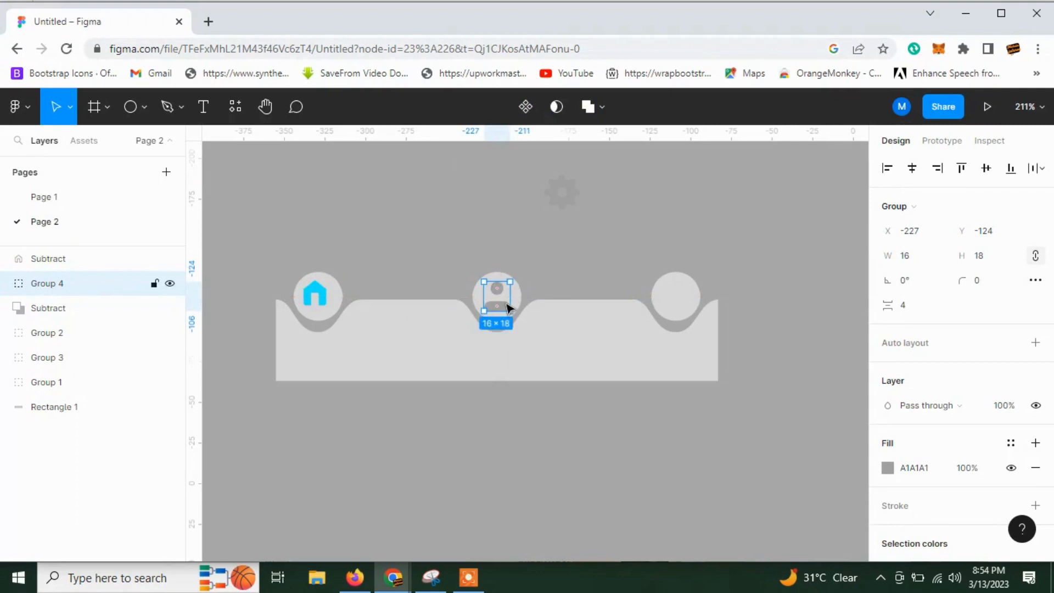
pyautogui.click(497, 269)
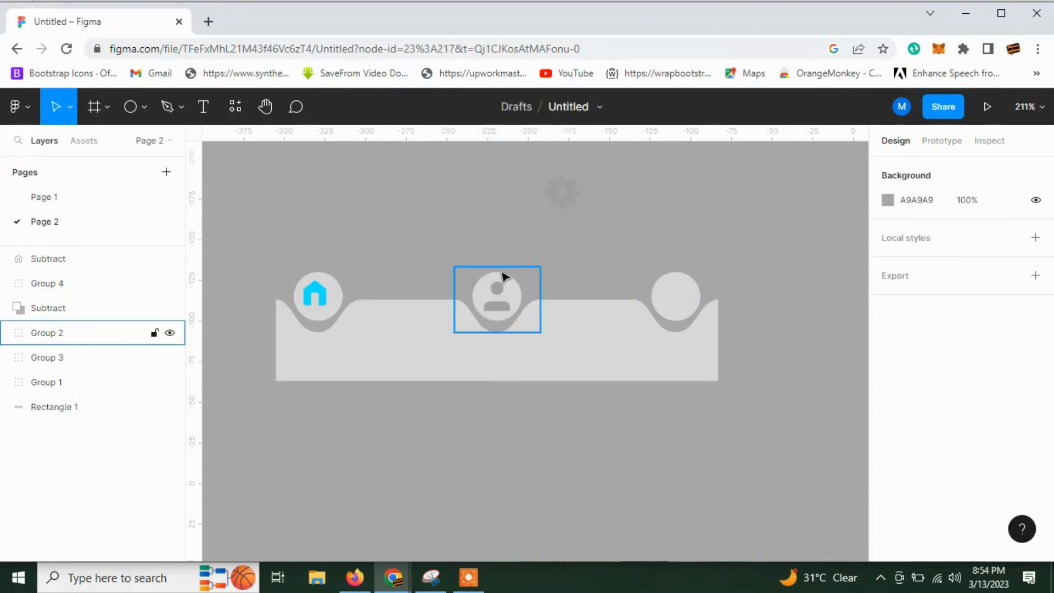
pyautogui.rightClick(498, 275)
pyautogui.click(552, 374)
pyautogui.click(487, 409)
# Scale the person icon on the middle circle proportionally to a width of 14.
pyautogui.click(494, 310)
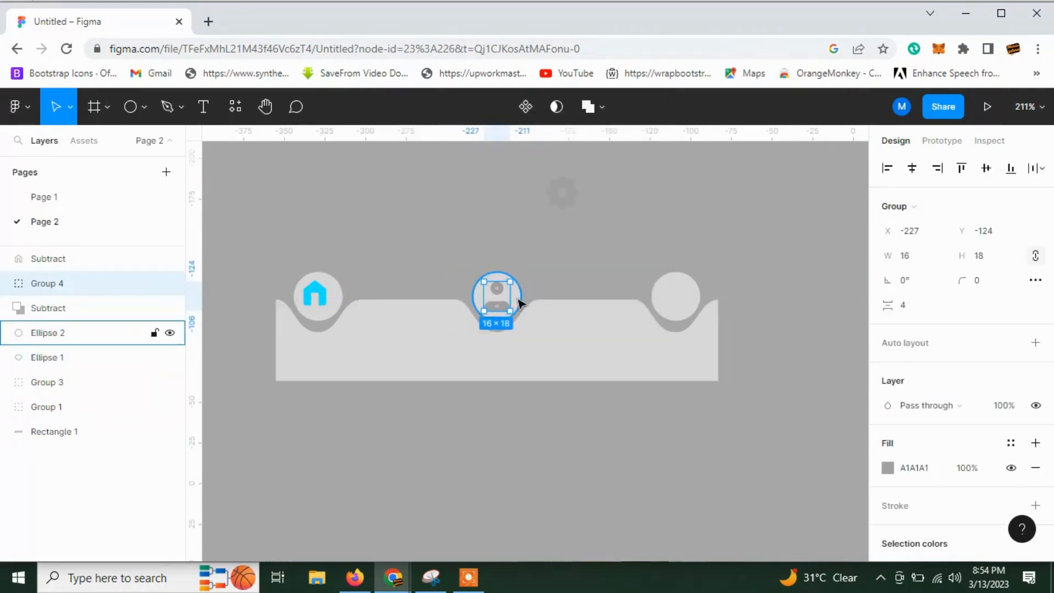
pyautogui.keyDown('shift'); pyautogui.click(513, 307); pyautogui.keyUp('shift')
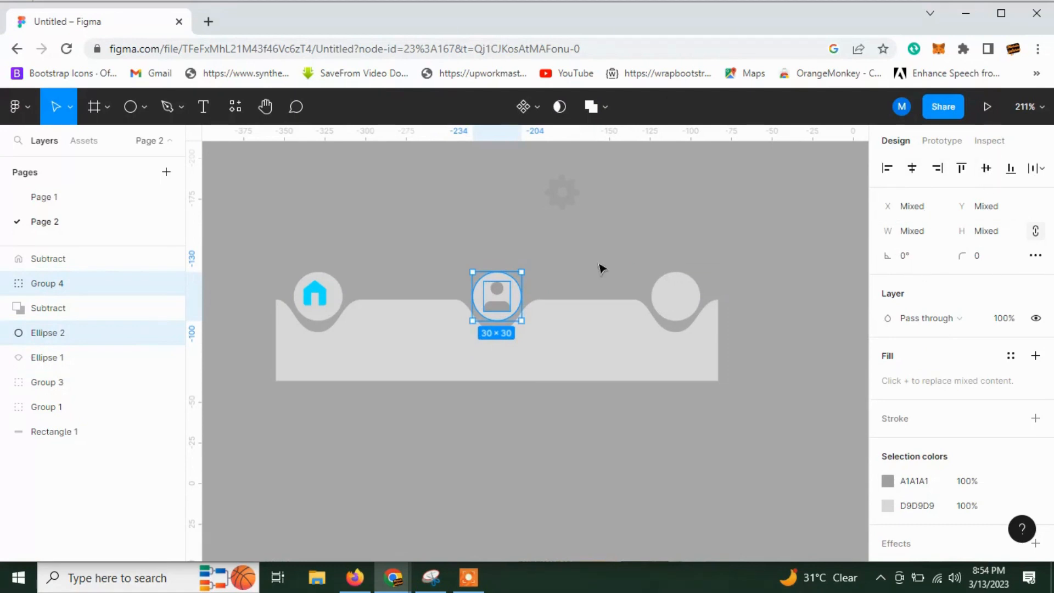
pyautogui.click(509, 289)
pyautogui.click(499, 294)
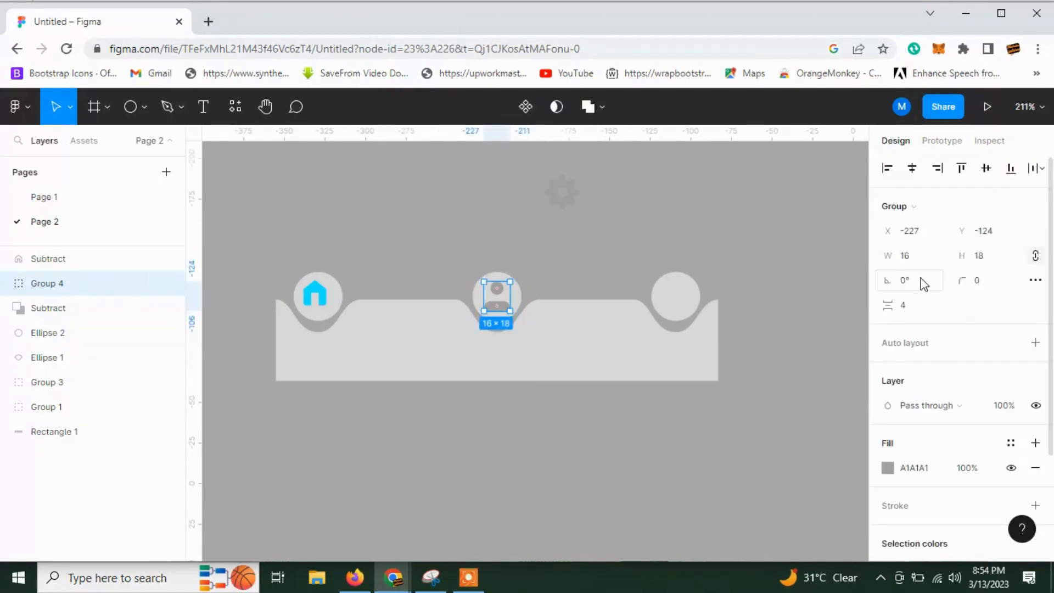
pyautogui.click(917, 262)
pyautogui.write('14')
pyautogui.press('Return')
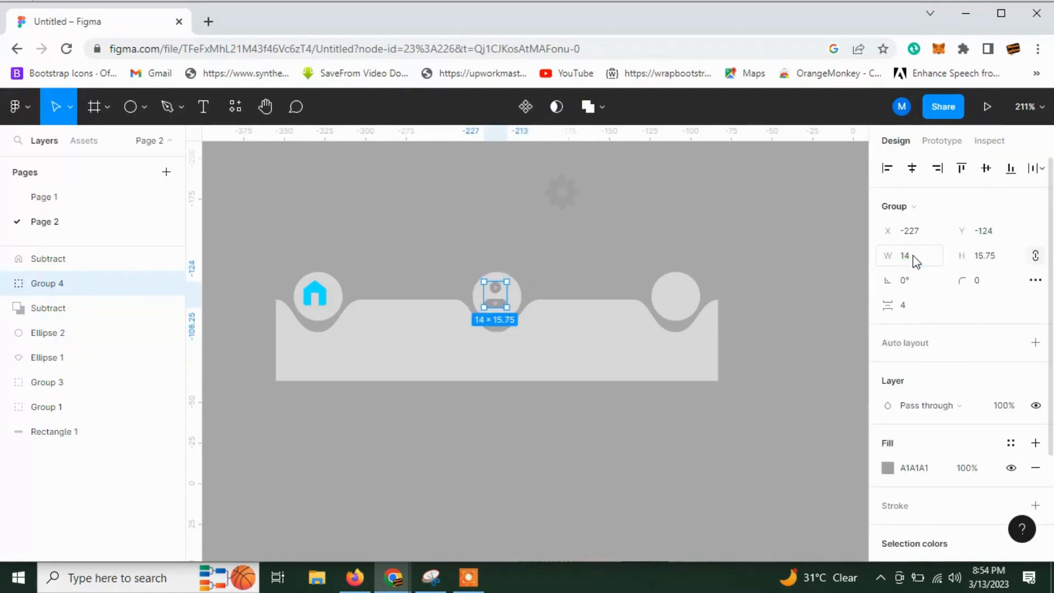
pyautogui.click(524, 249)
# Align the horizontal centres of the person icon and the middle circle.
pyautogui.click(47, 283)
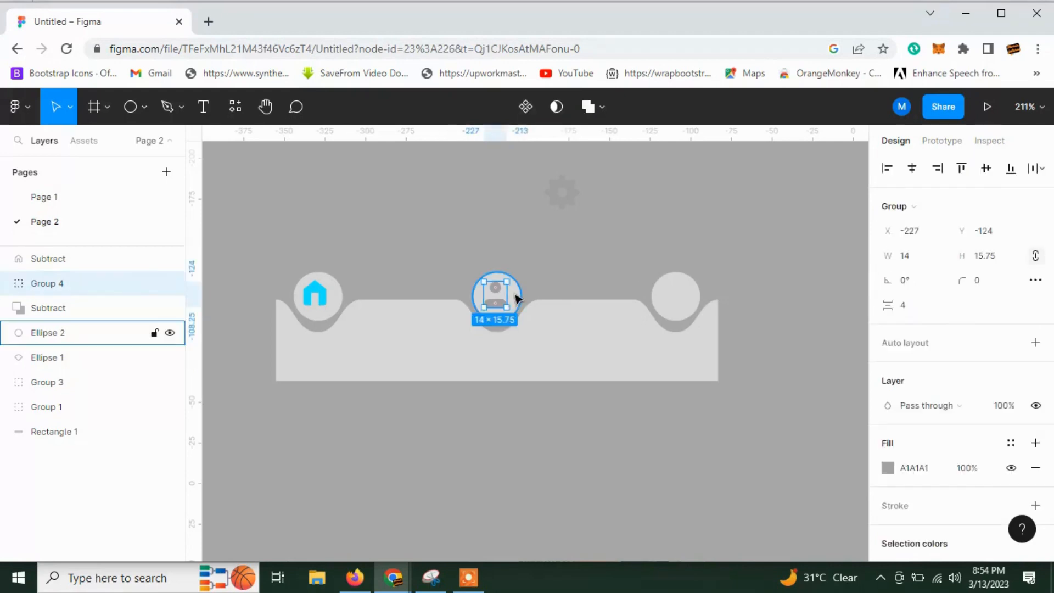
pyautogui.keyDown('shift'); pyautogui.click(48, 333); pyautogui.keyUp('shift')
pyautogui.click(907, 171)
pyautogui.press('Escape')
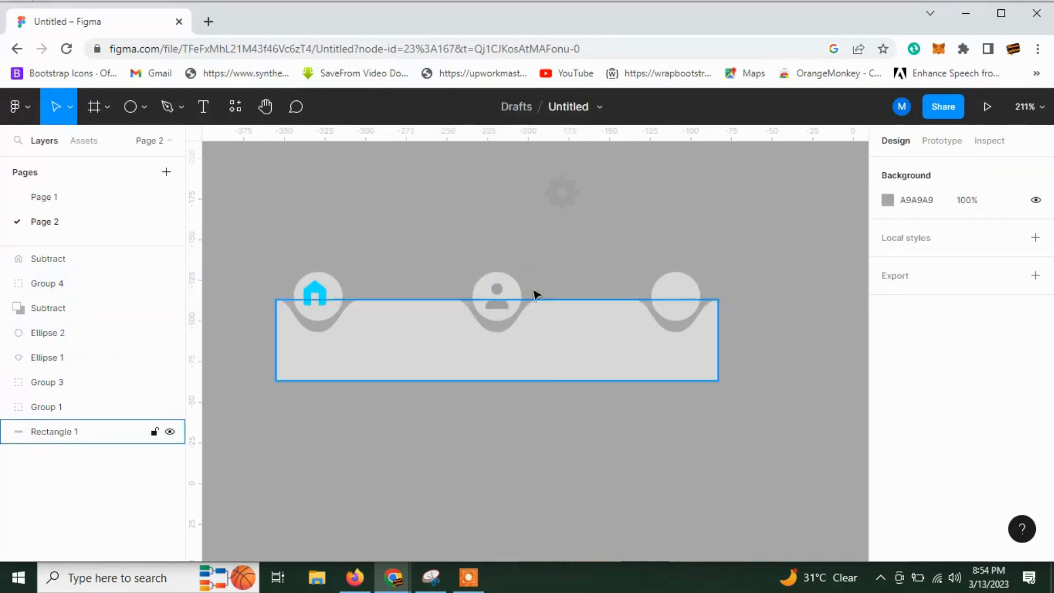
# Scale the gear icon to 14 × 14 and move it onto the right circle at X -116, Y -122.
pyautogui.click(577, 193)
pyautogui.click(928, 231)
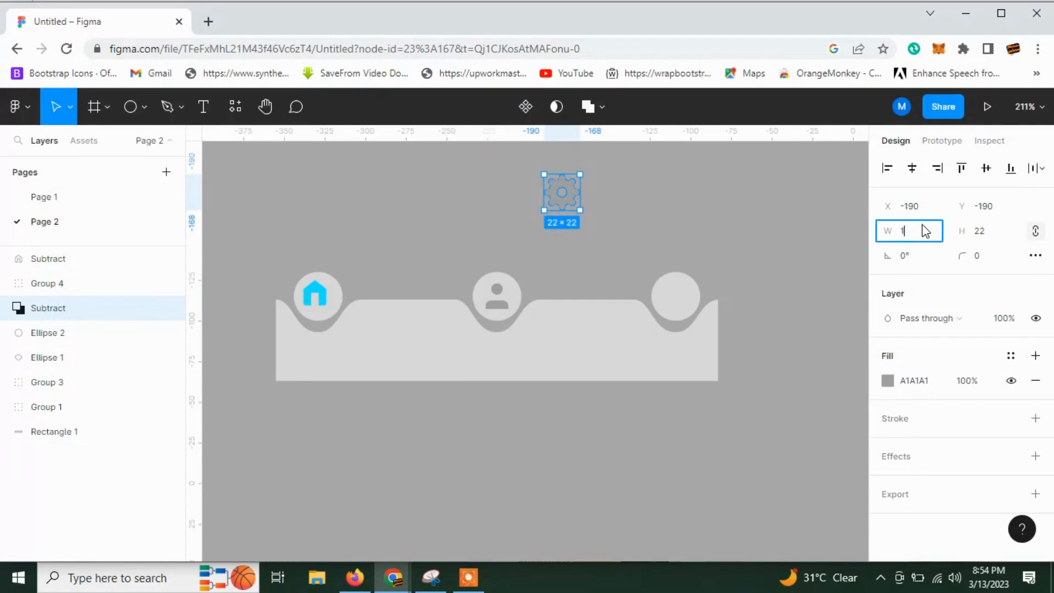
pyautogui.press('Return')
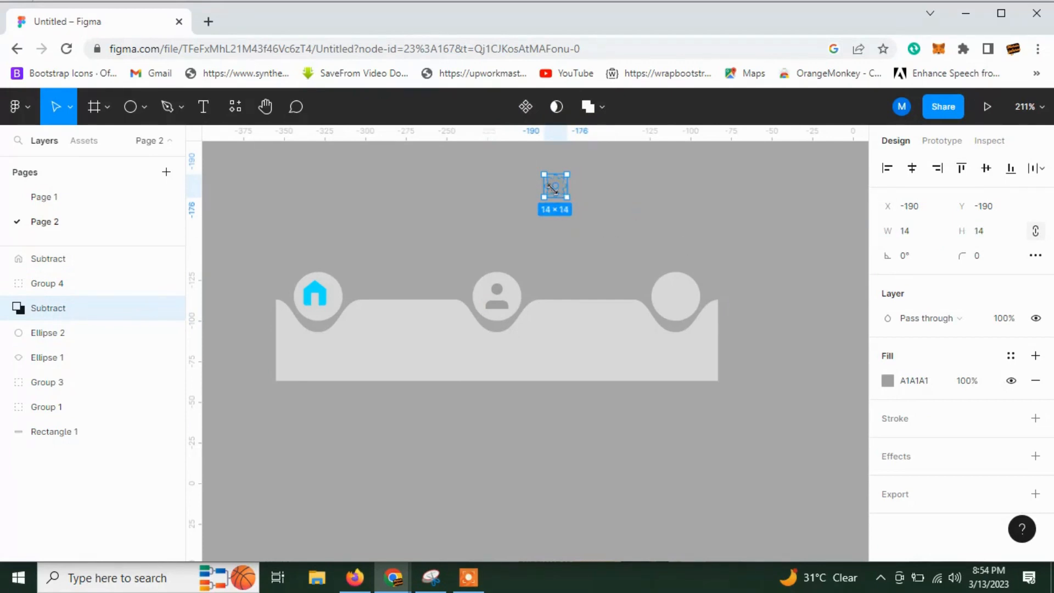
pyautogui.moveTo(556, 187); pyautogui.dragTo(676, 297)
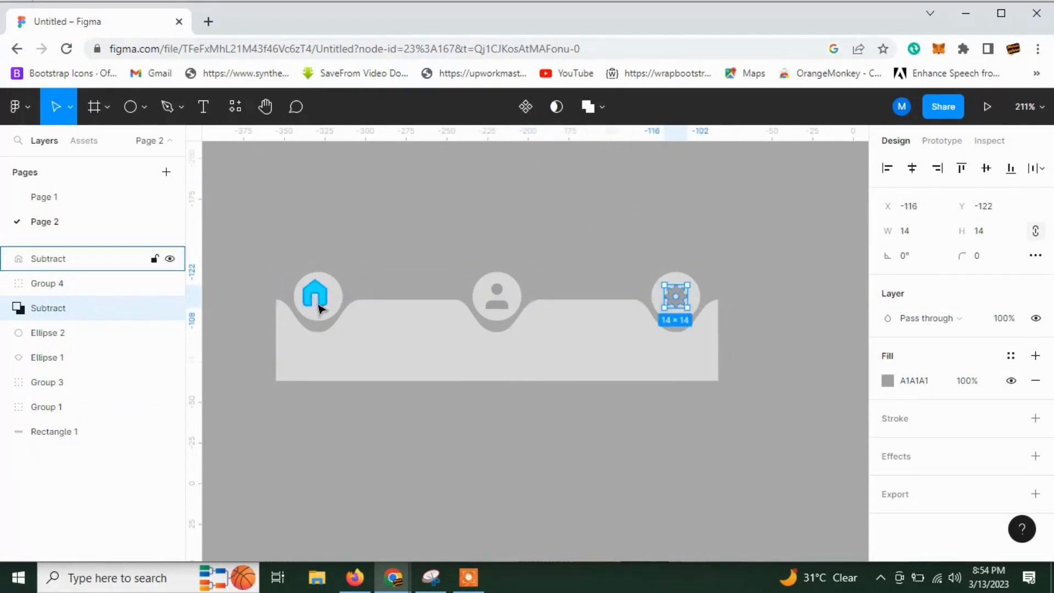
# Ungroup the home icon together with the left notch-and-circle group.
pyautogui.click(317, 296)
pyautogui.keyDown('shift'); pyautogui.click(346, 300); pyautogui.keyUp('shift')
pyautogui.rightClick(345, 299)
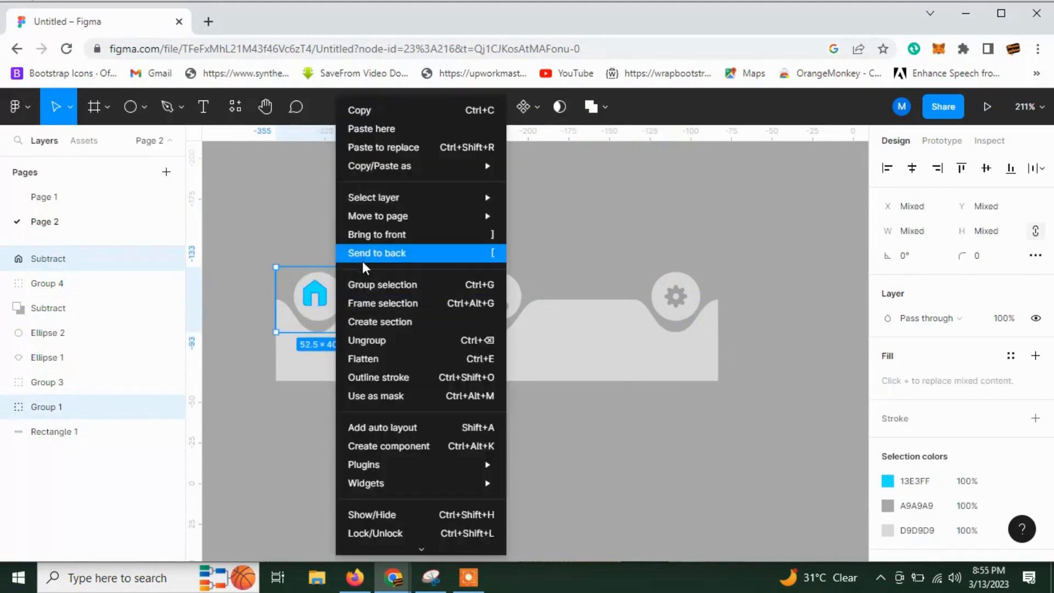
pyautogui.click(362, 340)
# Try to align the home icon's door shape horizontally with the centre of the left circle.
pyautogui.click(316, 295)
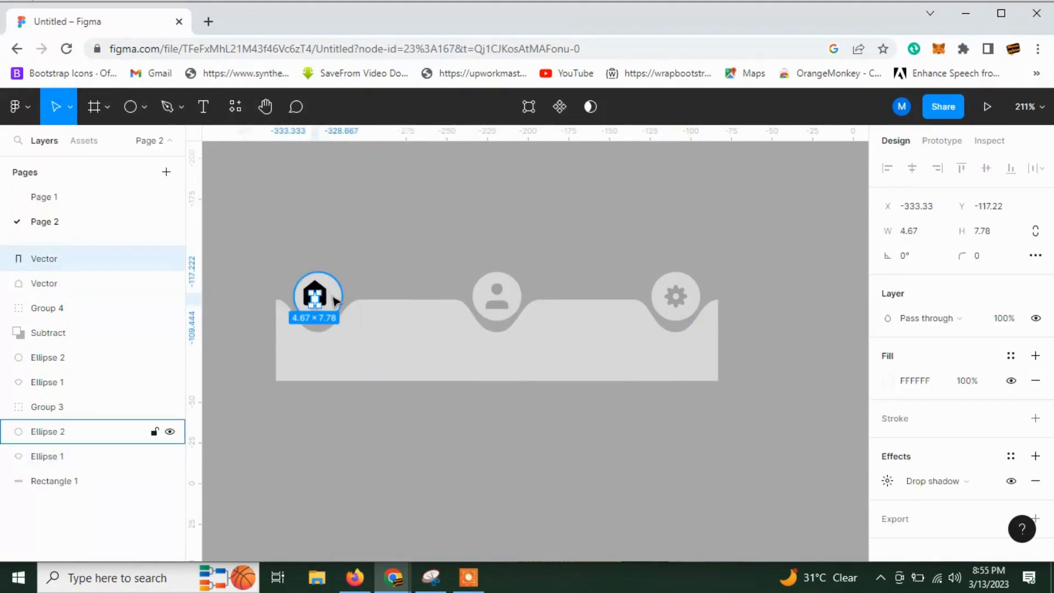
pyautogui.keyDown('shift'); pyautogui.click(48, 431); pyautogui.keyUp('shift')
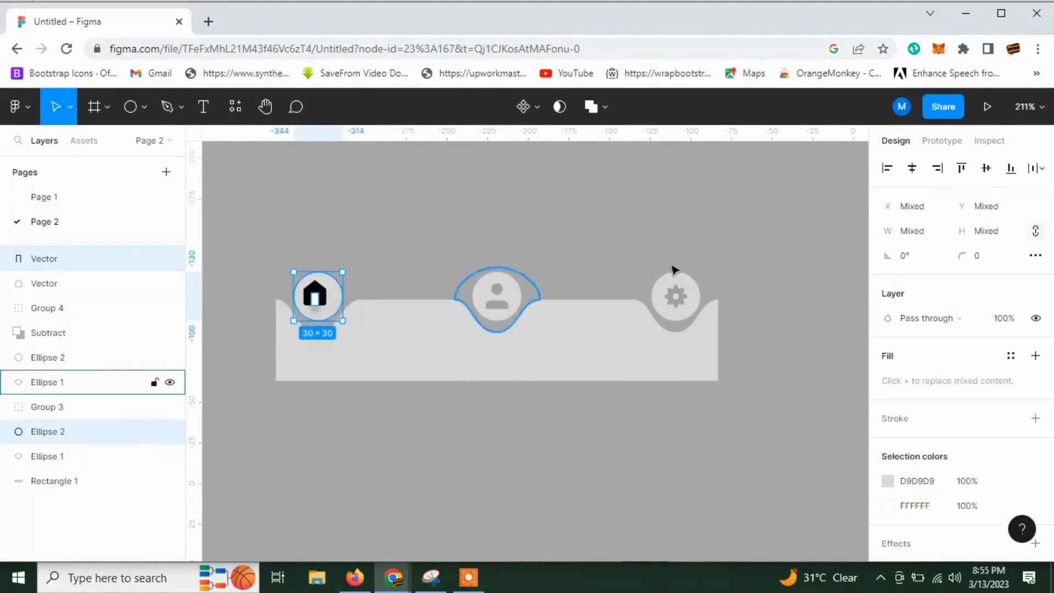
pyautogui.click(912, 169)
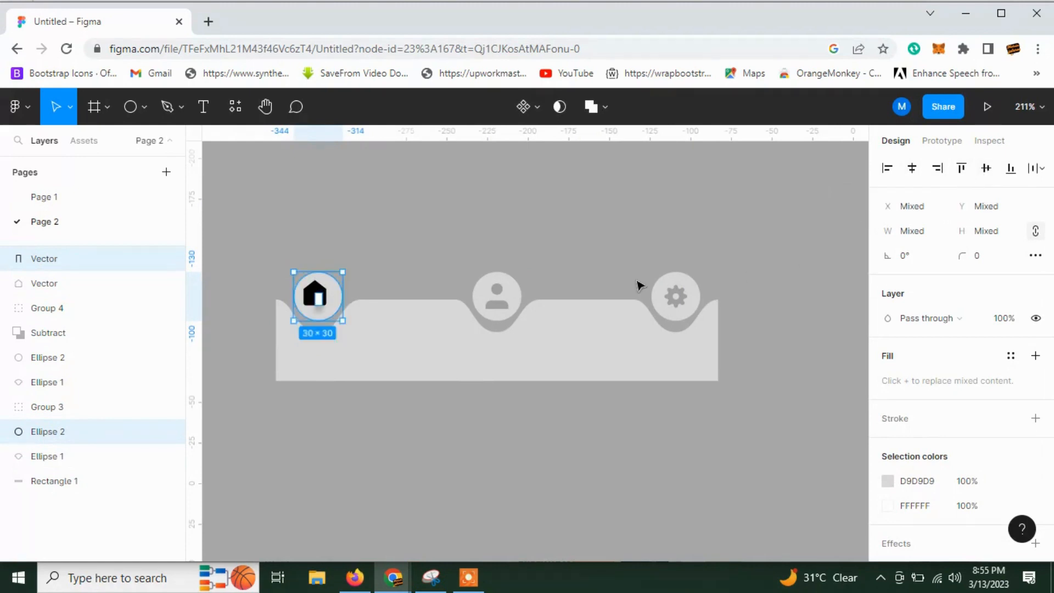
pyautogui.click(306, 410)
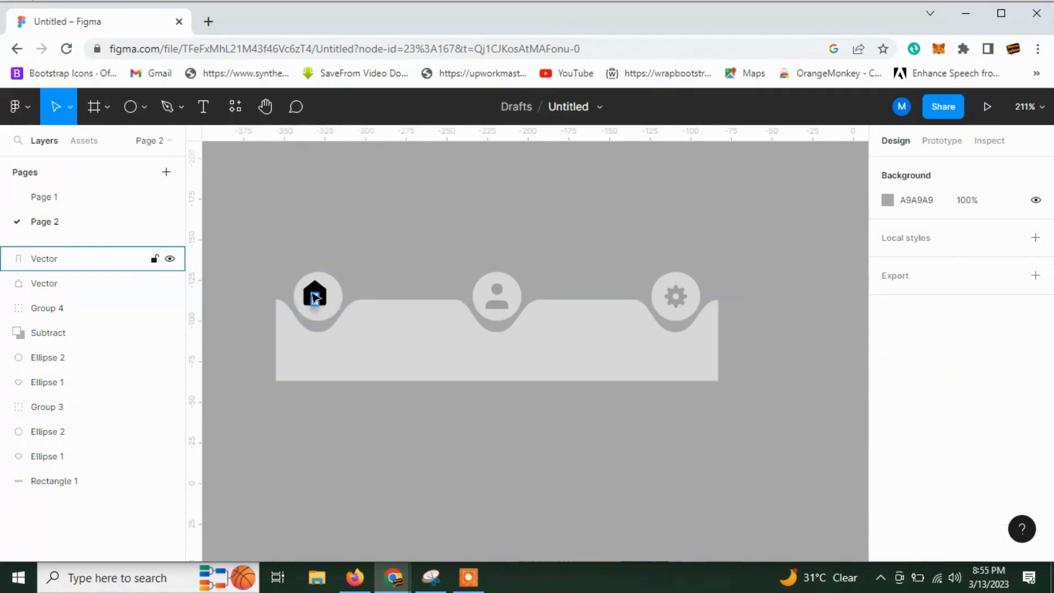
# Group the home icon's two shapes and centre the group horizontally and vertically on the left circle.
pyautogui.click(44, 284)
pyautogui.keyDown('shift'); pyautogui.click(44, 259); pyautogui.keyUp('shift')
pyautogui.hotkey('ctrl', 'g')
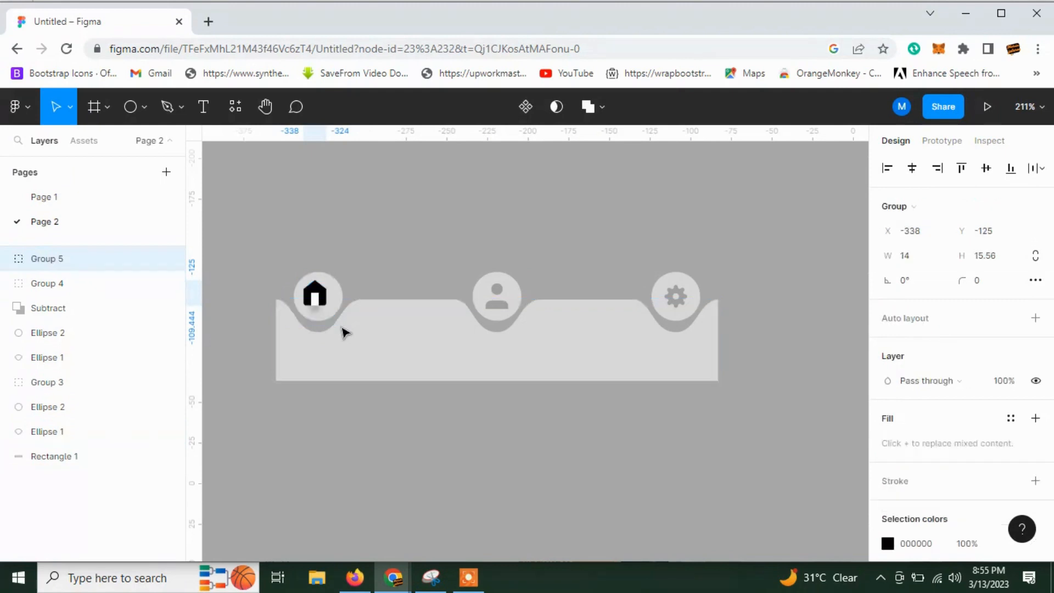
pyautogui.keyDown('shift'); pyautogui.click(342, 296); pyautogui.keyUp('shift')
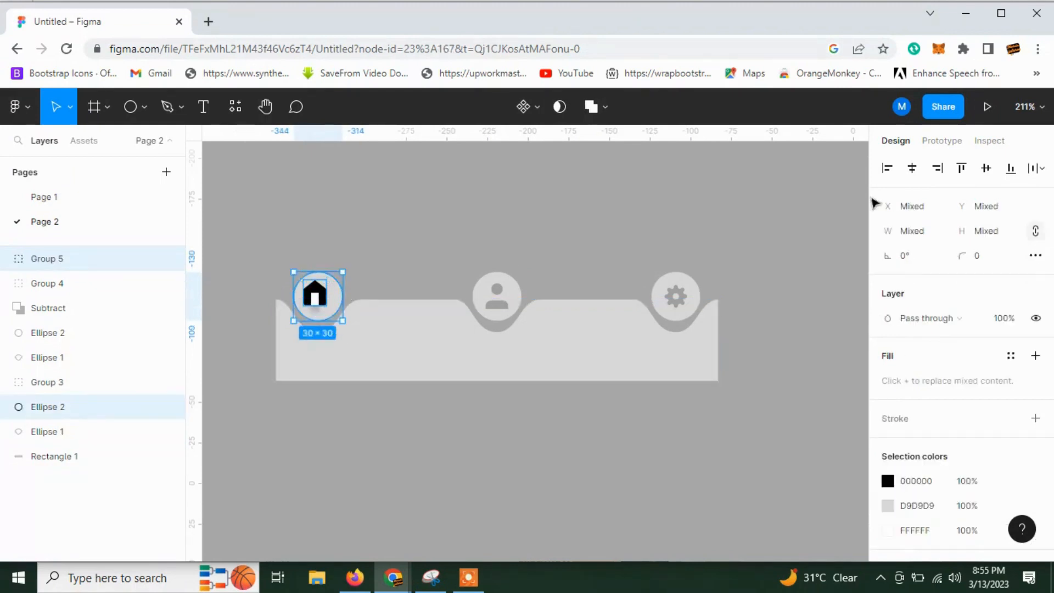
pyautogui.click(912, 168)
pyautogui.click(986, 168)
pyautogui.click(590, 421)
# Recolour the home icon's black body to cyan 13E3FF.
pyautogui.click(46, 259)
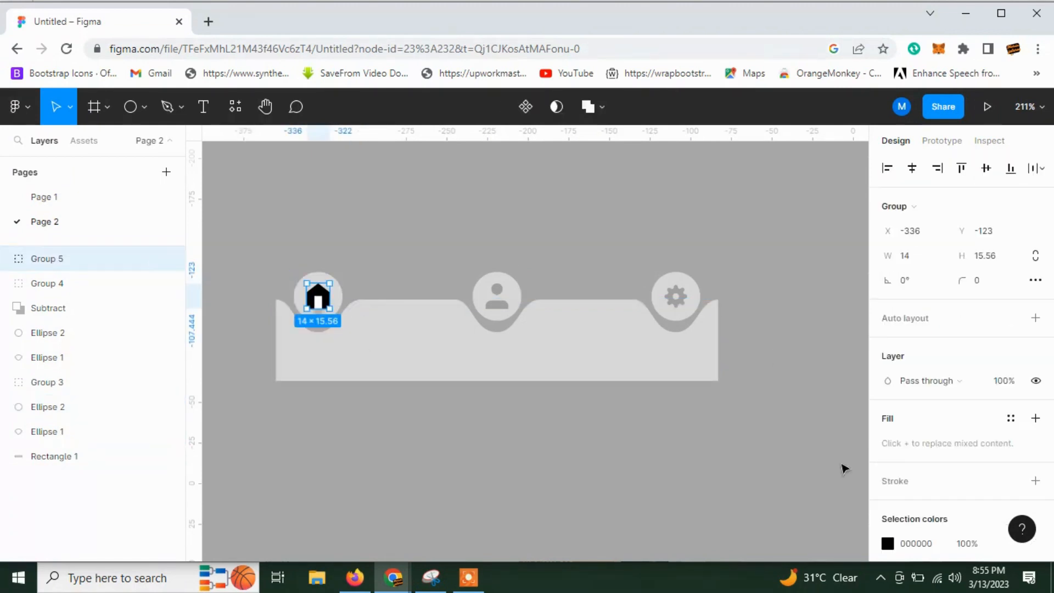
pyautogui.scroll(-2, 933, 464)
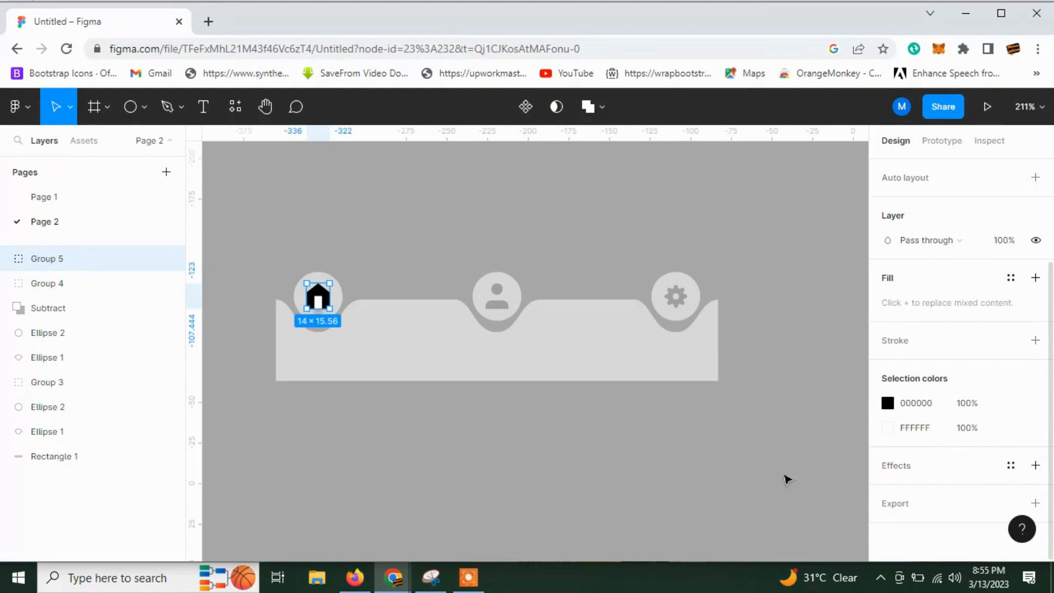
pyautogui.click(428, 468)
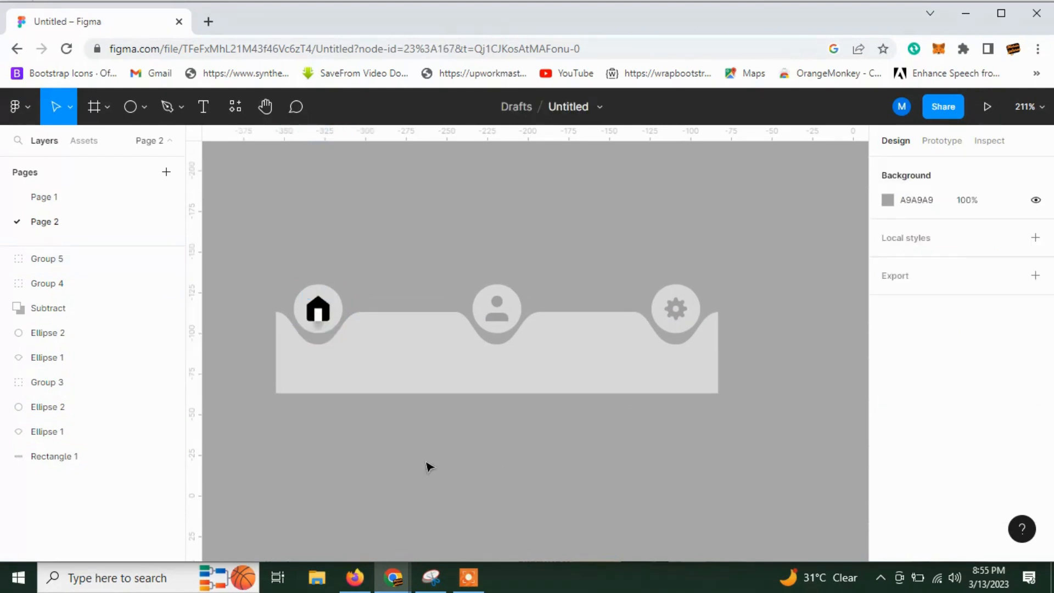
pyautogui.scroll(-1, 292, 494)
pyautogui.click(326, 301)
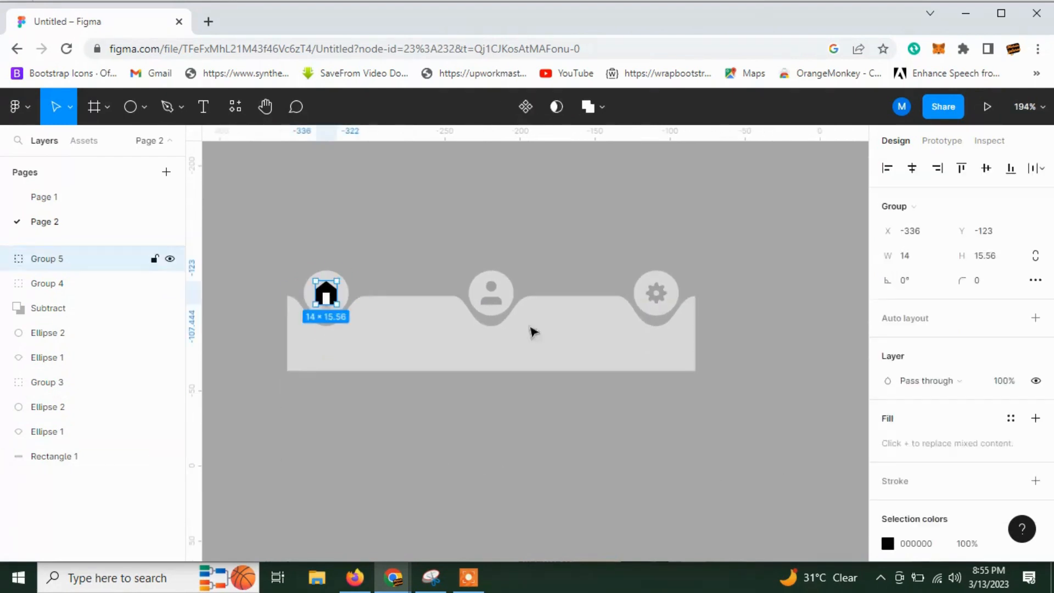
pyautogui.click(887, 403)
pyautogui.click(703, 487)
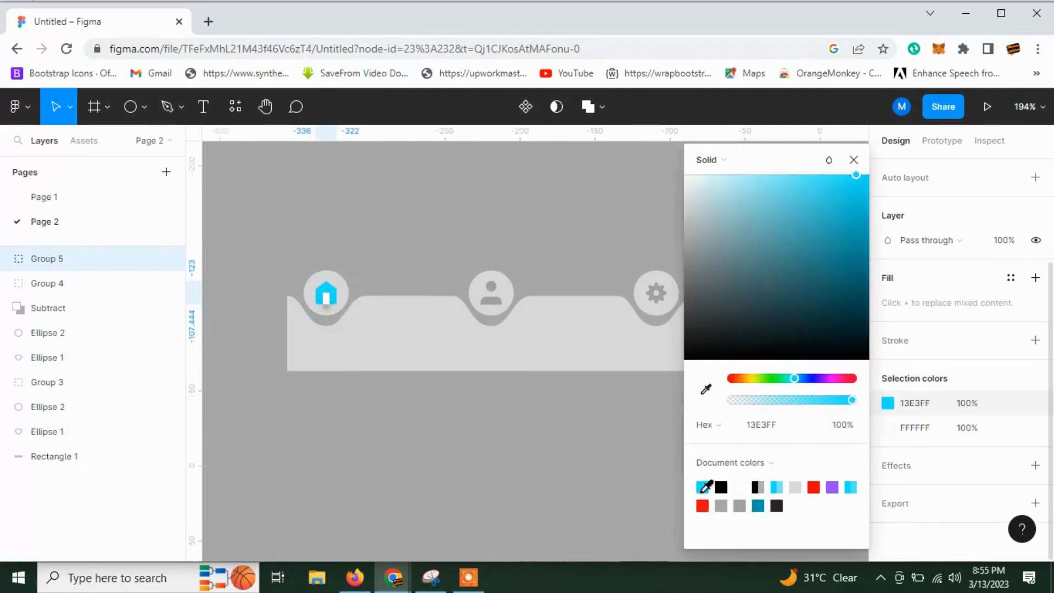
pyautogui.click(528, 463)
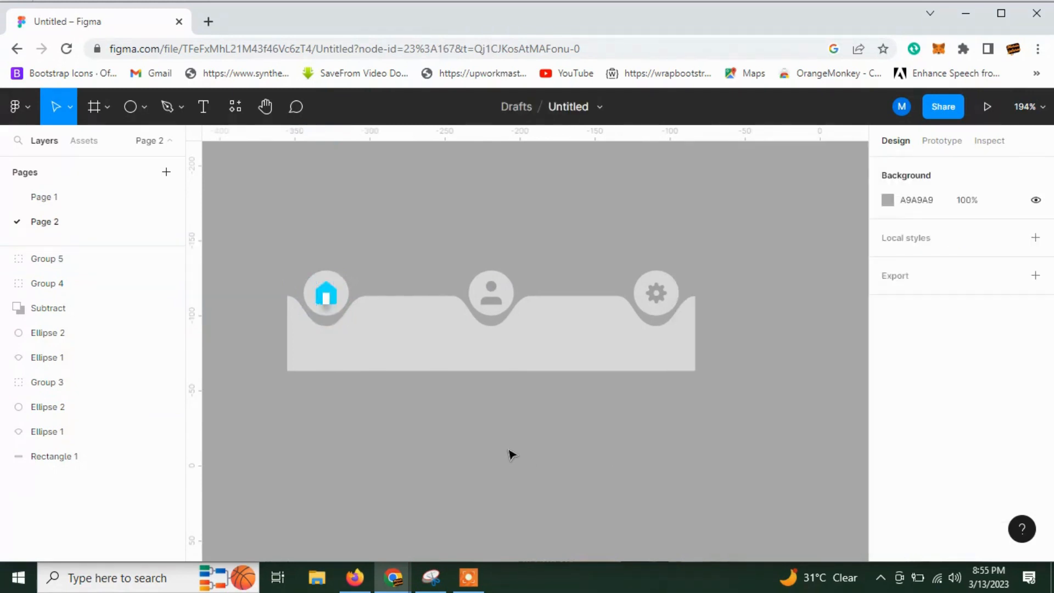
# Remove the drop shadow from the home icon's white door shape.
pyautogui.click(328, 303)
pyautogui.scroll(-2, 887, 491)
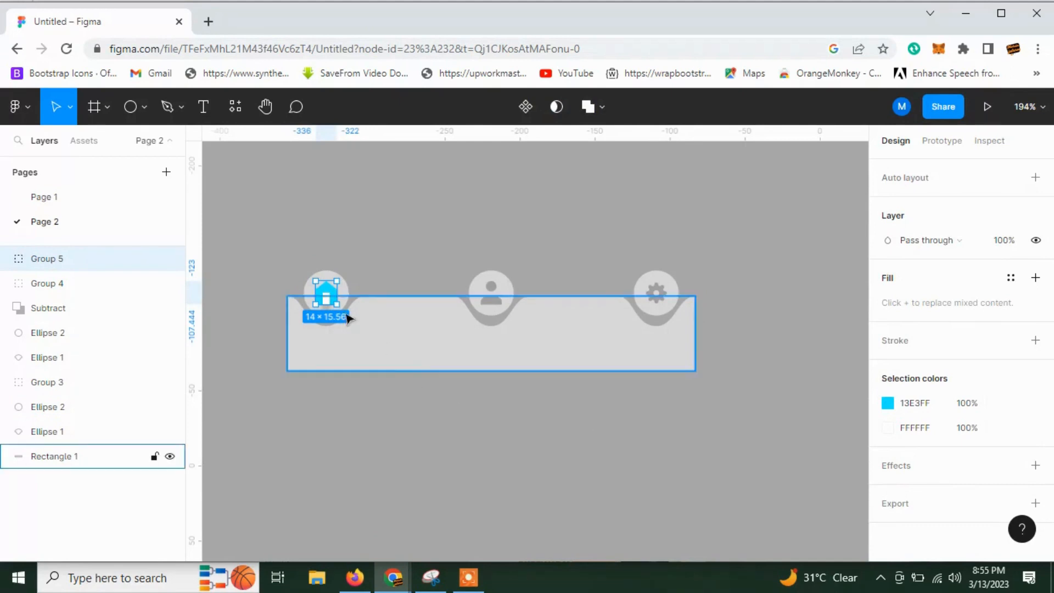
pyautogui.scroll(3, 329, 305)
pyautogui.scroll(3, 329, 305)
pyautogui.doubleClick(331, 288)
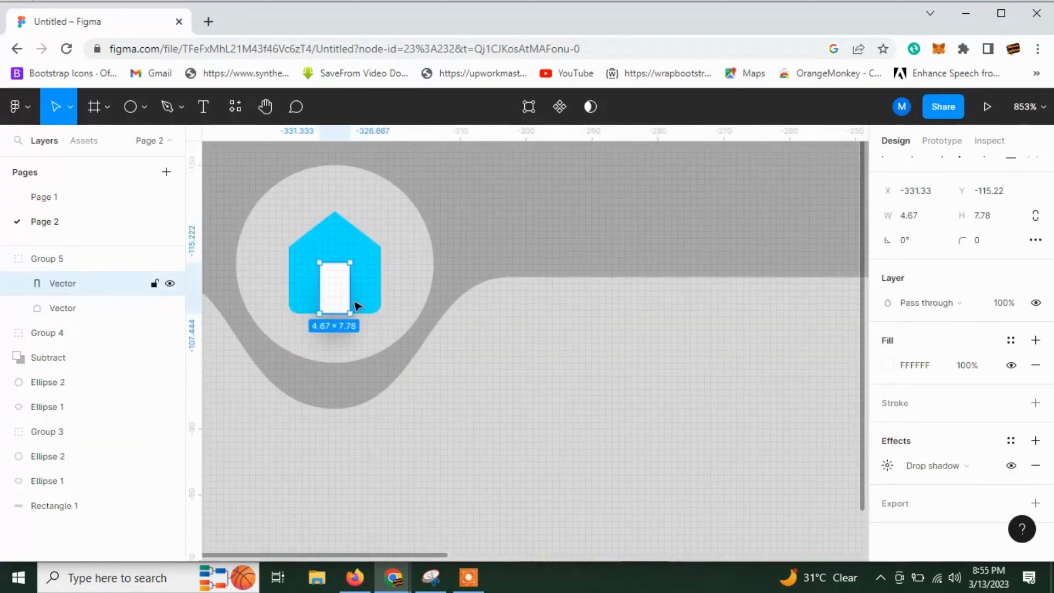
pyautogui.click(1035, 464)
pyautogui.scroll(-5, 607, 235)
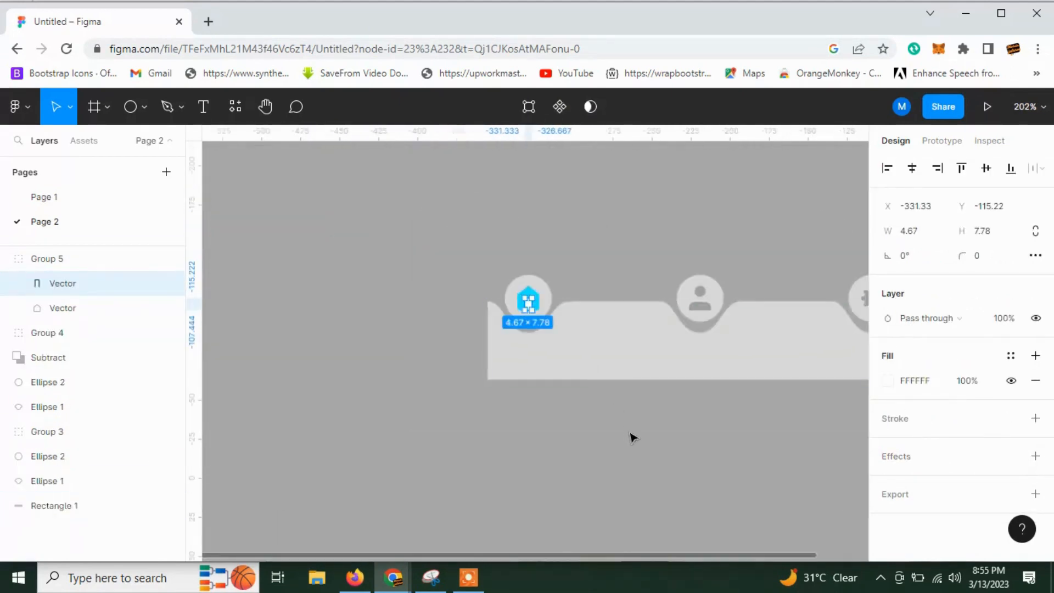
pyautogui.click(504, 433)
# Duplicate the complete navigation bar with its circles and icons twice, giving three bars stacked vertically.
pyautogui.scroll(-1, 466, 434)
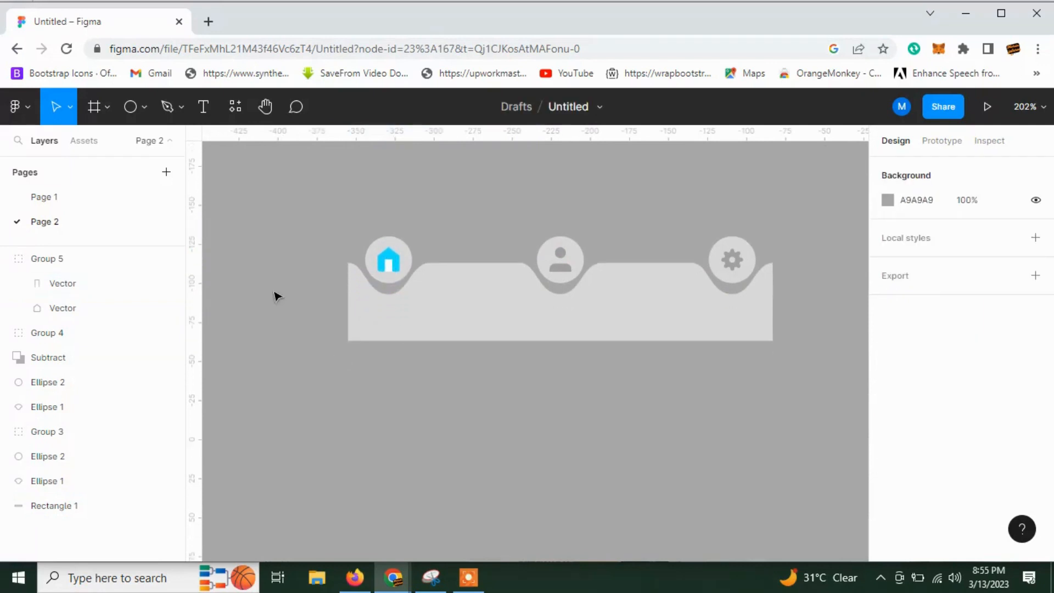
pyautogui.moveTo(302, 209); pyautogui.dragTo(687, 459)
pyautogui.scroll(-2, 687, 461)
pyautogui.hotkey('ctrl', 'd')
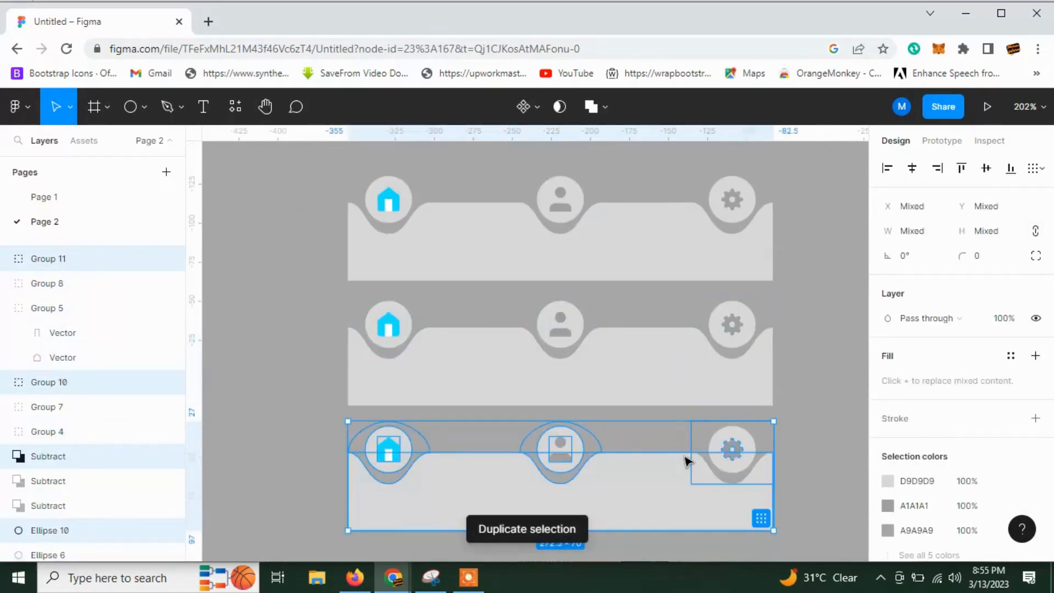
pyautogui.scroll(-1, 586, 459)
pyautogui.click(353, 412)
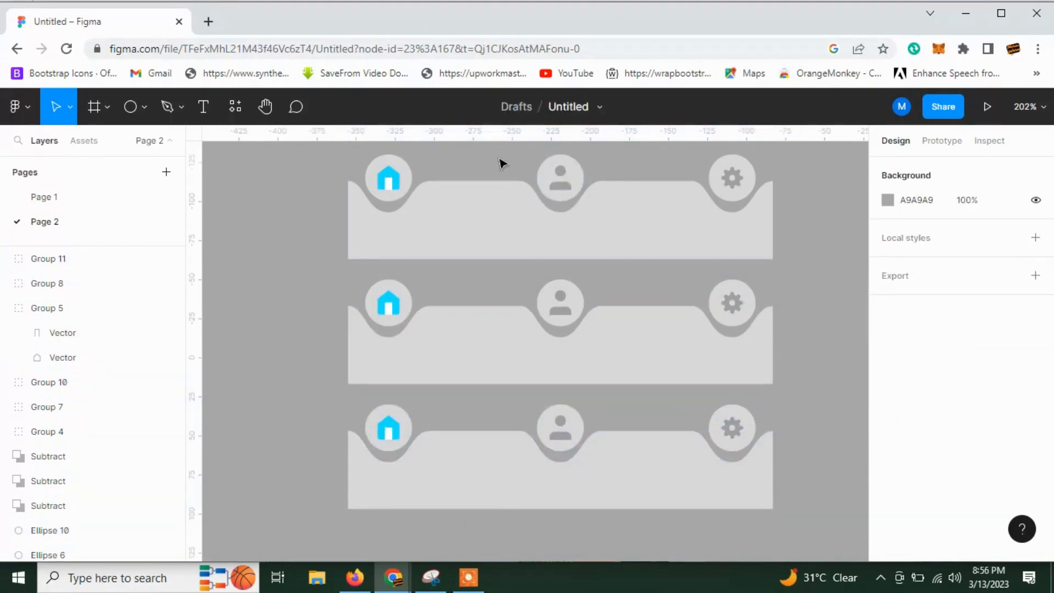
pyautogui.moveTo(501, 163); pyautogui.dragTo(807, 177)
pyautogui.press('Delete')
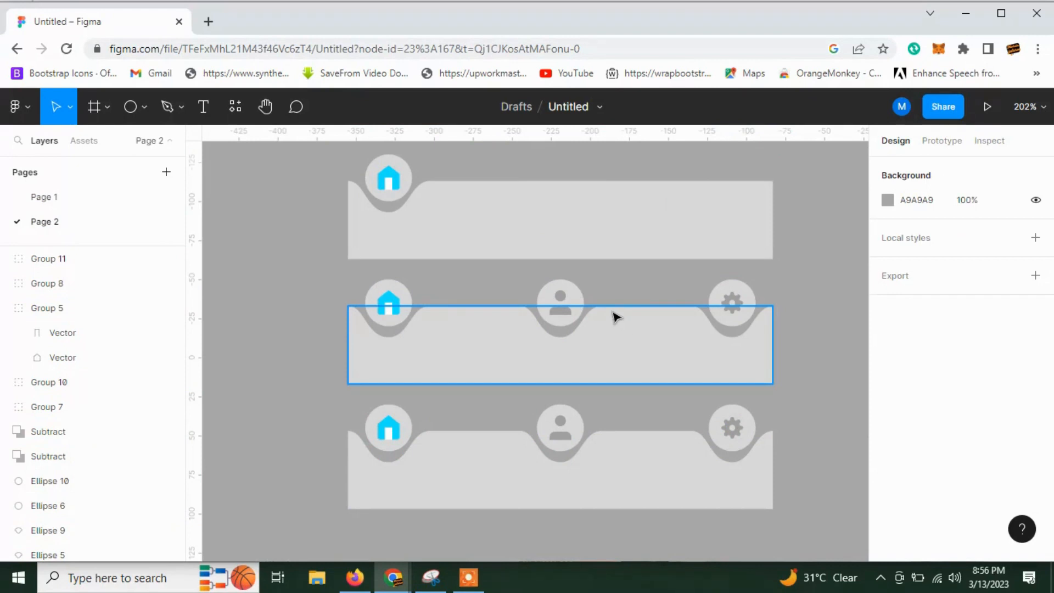
pyautogui.hotkey('ctrl', 'z')
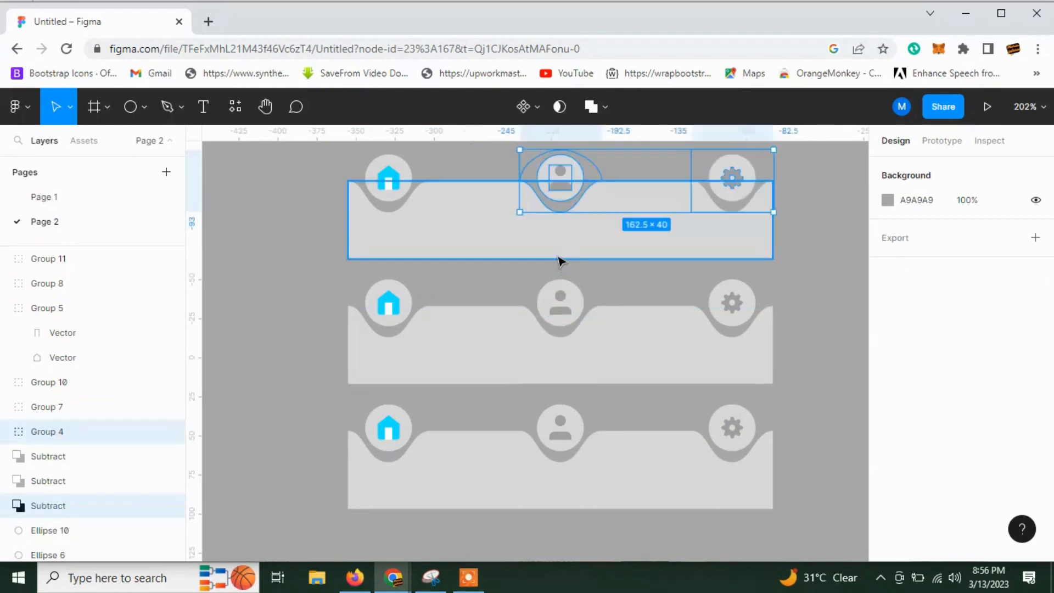
# Remove the middle and right notches with their circles from the top bar and move its person and gear icons down to Y -96.
pyautogui.moveTo(500, 158); pyautogui.dragTo(736, 147)
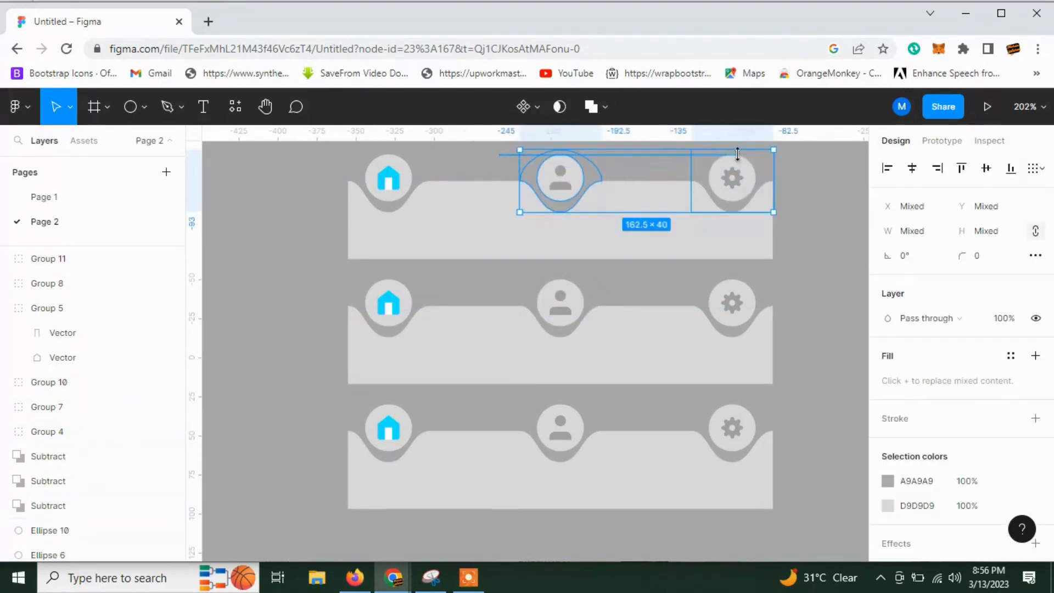
pyautogui.press('Delete')
pyautogui.click(559, 187)
pyautogui.moveTo(557, 187); pyautogui.dragTo(560, 226)
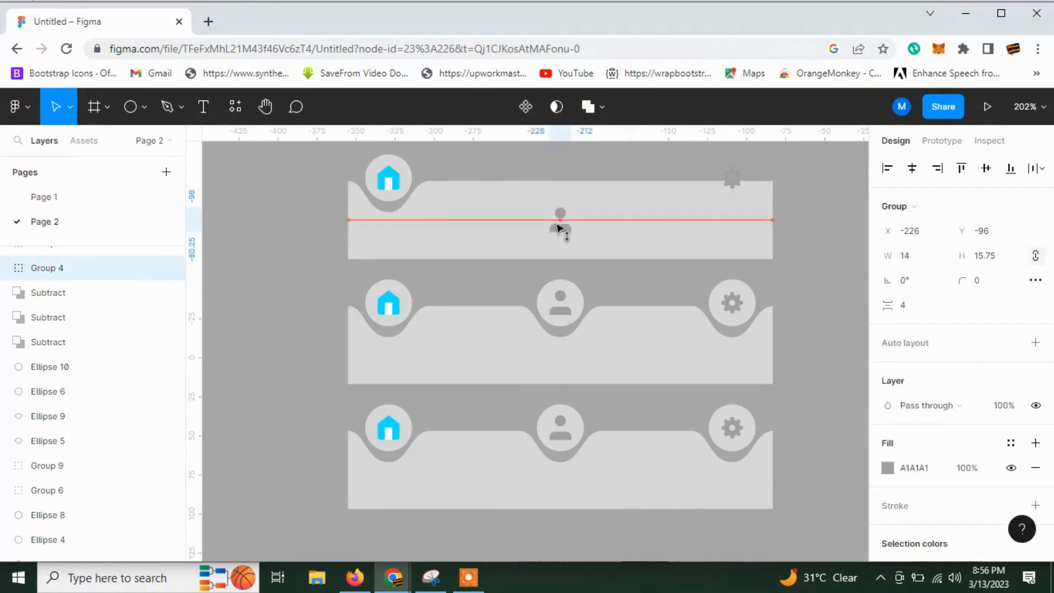
pyautogui.moveTo(732, 171); pyautogui.dragTo(736, 222)
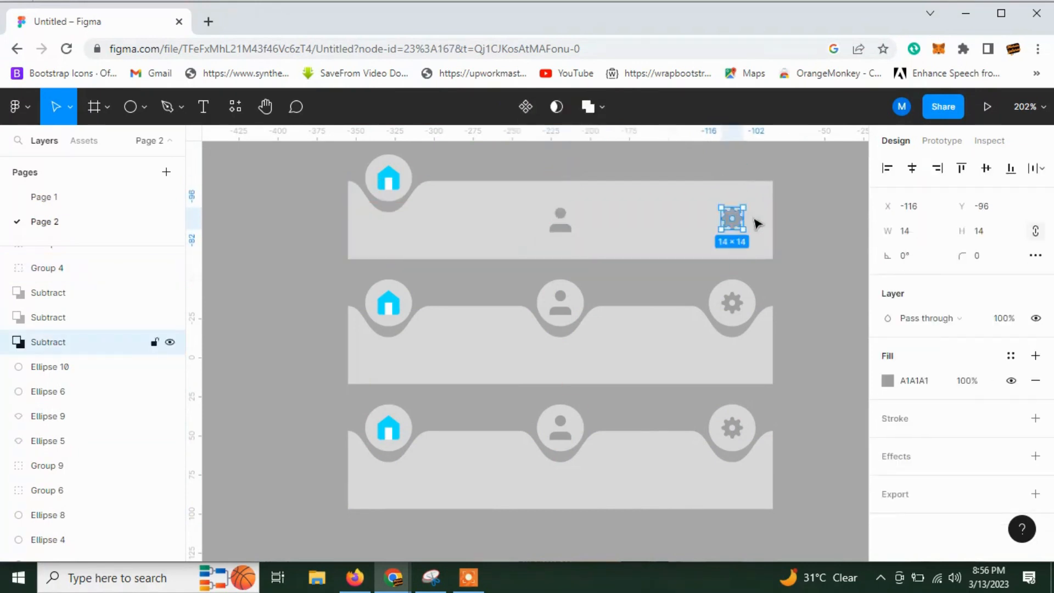
# Align the vertical centres of the top bar's person and gear icons with the bar rectangle.
pyautogui.moveTo(809, 207); pyautogui.dragTo(538, 227)
pyautogui.click(982, 170)
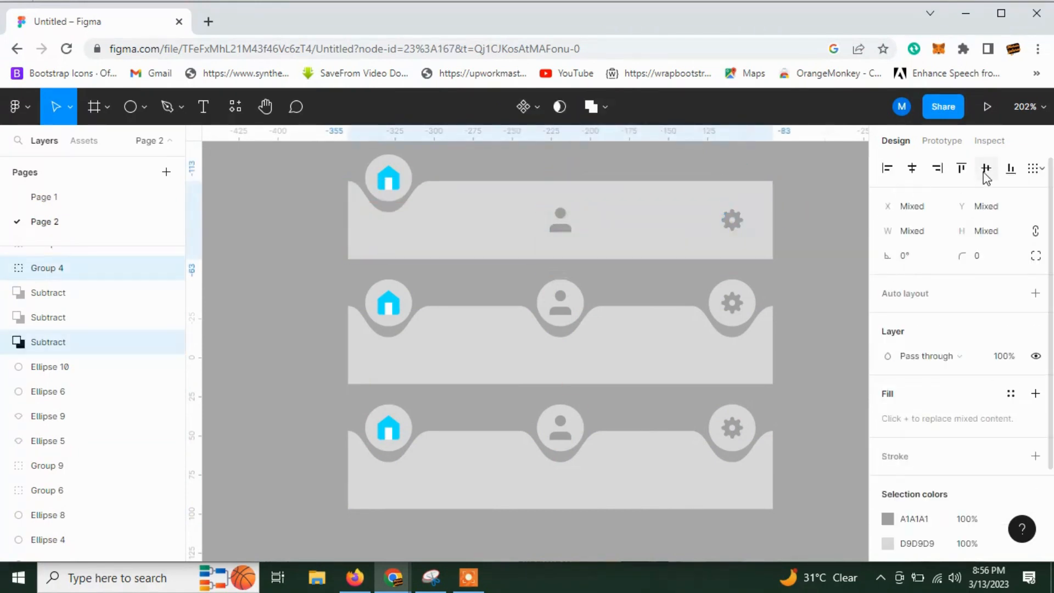
pyautogui.click(810, 278)
# Set the fill of the middle bar's person icon to cyan 13E3FF.
pyautogui.scroll(-2, 706, 349)
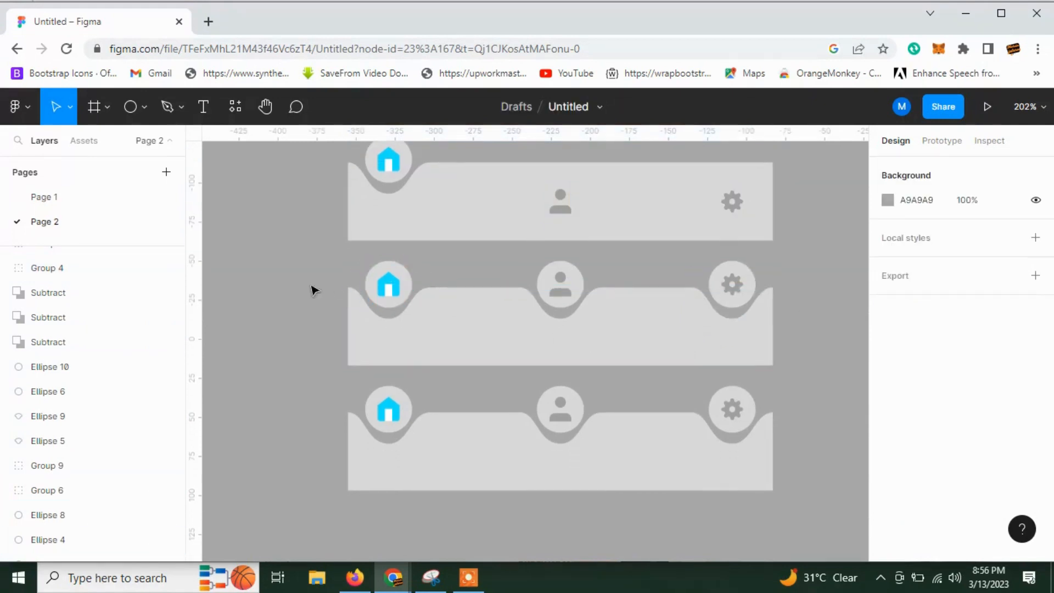
pyautogui.click(560, 284)
pyautogui.scroll(-1, 890, 400)
pyautogui.click(887, 390)
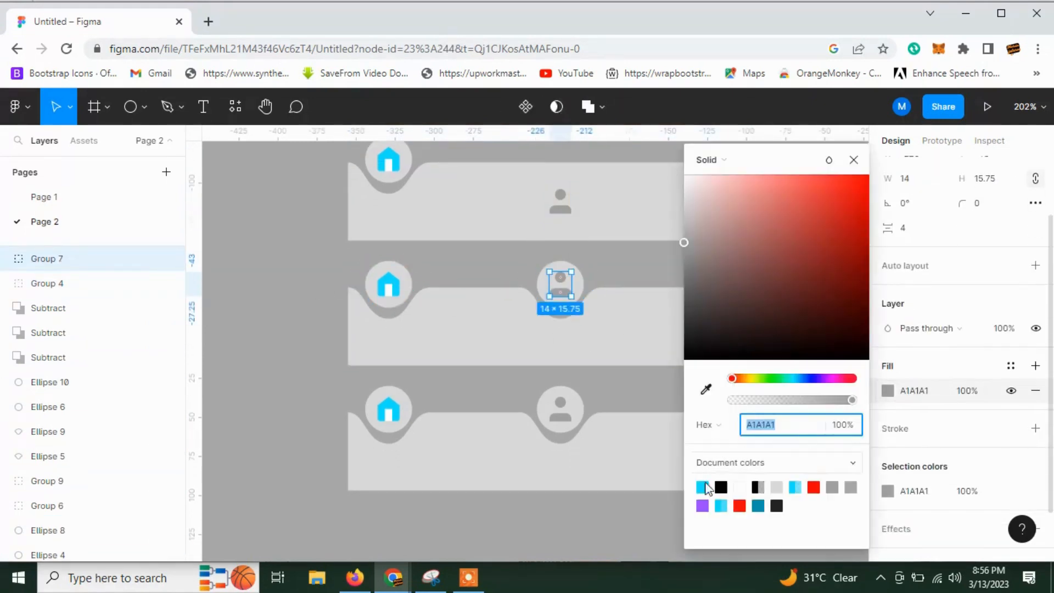
pyautogui.write('13E3FF')
pyautogui.press('Return')
pyautogui.click(567, 522)
# Delete the left and right notches with their circles from the middle bar, keeping the home and gear icons.
pyautogui.click(388, 295)
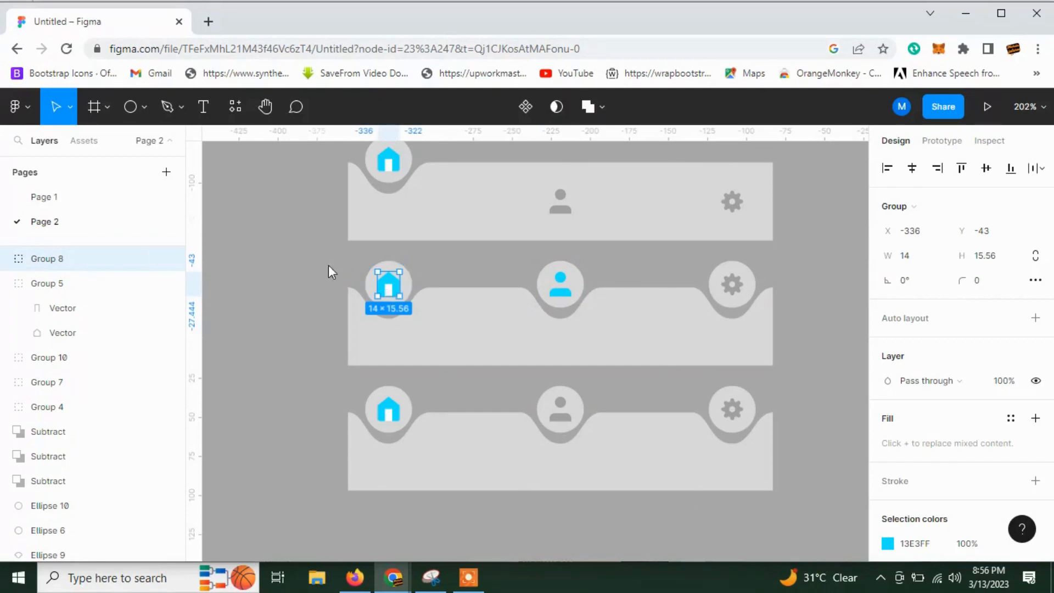
pyautogui.moveTo(328, 266); pyautogui.dragTo(429, 273)
pyautogui.press('Delete')
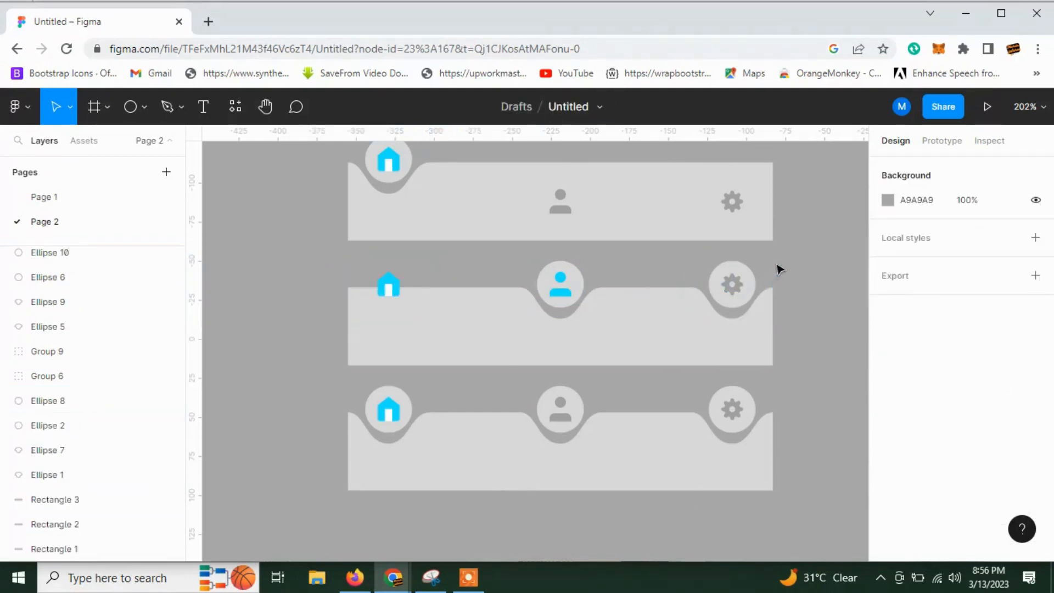
pyautogui.click(739, 271)
pyautogui.press('Delete')
# Try to align the vertical centres of the middle bar's home and gear icons with its rectangle.
pyautogui.click(738, 289)
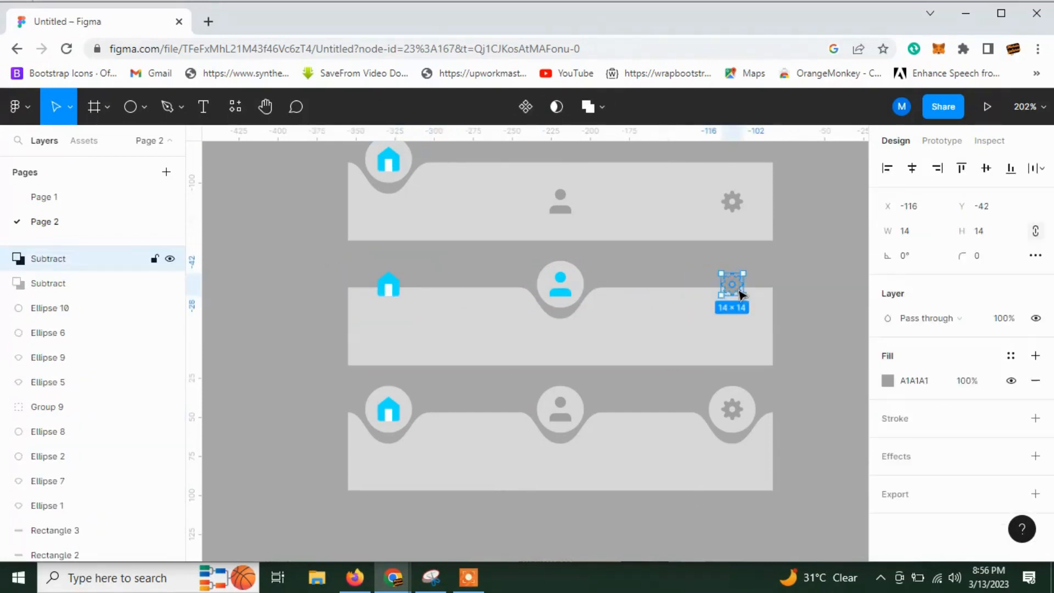
pyautogui.keyDown('shift'); pyautogui.click(388, 284); pyautogui.keyUp('shift')
pyautogui.keyDown('shift'); pyautogui.click(749, 337); pyautogui.keyUp('shift')
pyautogui.click(986, 168)
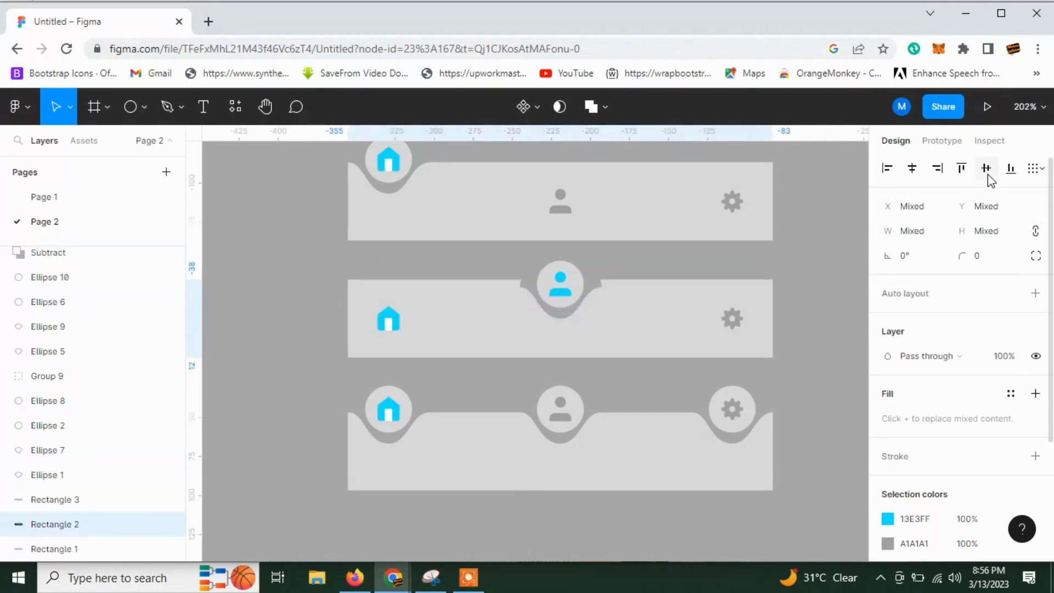
pyautogui.hotkey('ctrl', 'z')
pyautogui.click(825, 237)
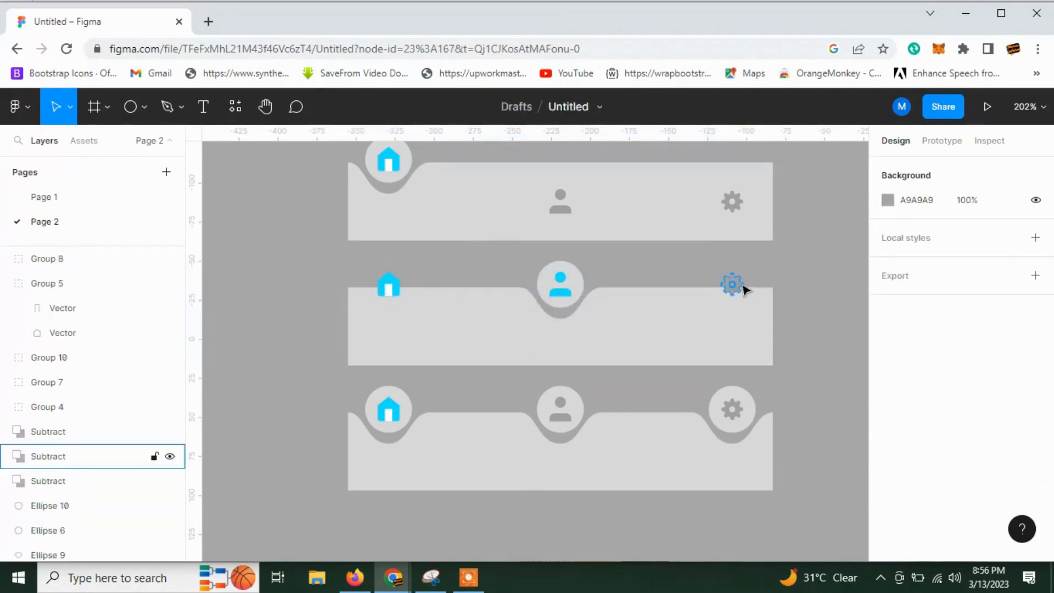
# Move the middle bar's home and gear icons down into the bar and align their vertical centres with the rectangle.
pyautogui.click(733, 284)
pyautogui.keyDown('shift'); pyautogui.click(387, 287); pyautogui.keyUp('shift')
pyautogui.moveTo(389, 284); pyautogui.dragTo(396, 330)
pyautogui.moveTo(810, 330); pyautogui.dragTo(725, 334)
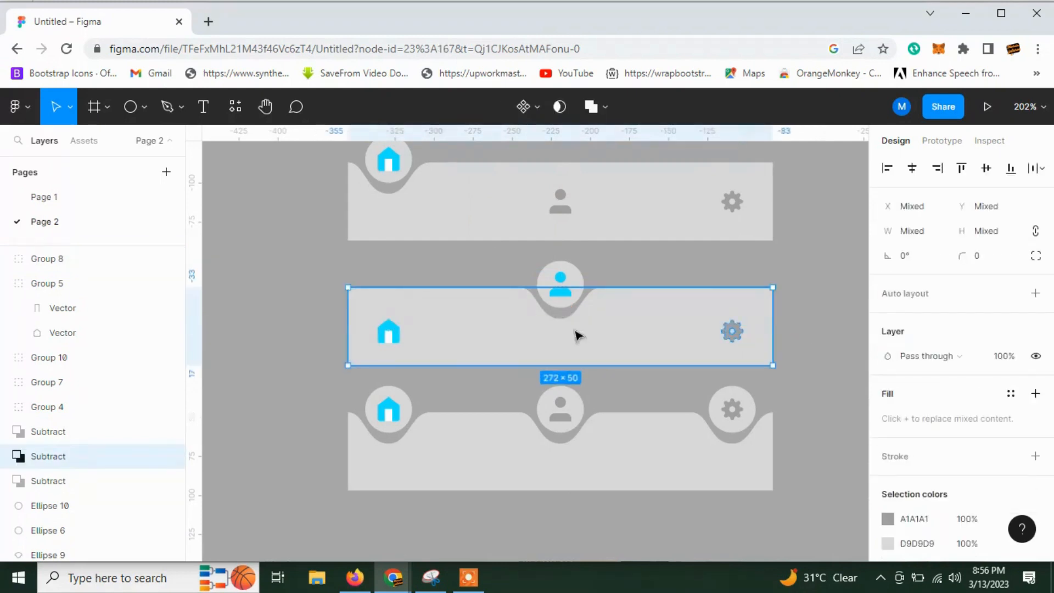
pyautogui.keyDown('shift'); pyautogui.click(398, 334); pyautogui.keyUp('shift')
pyautogui.click(986, 168)
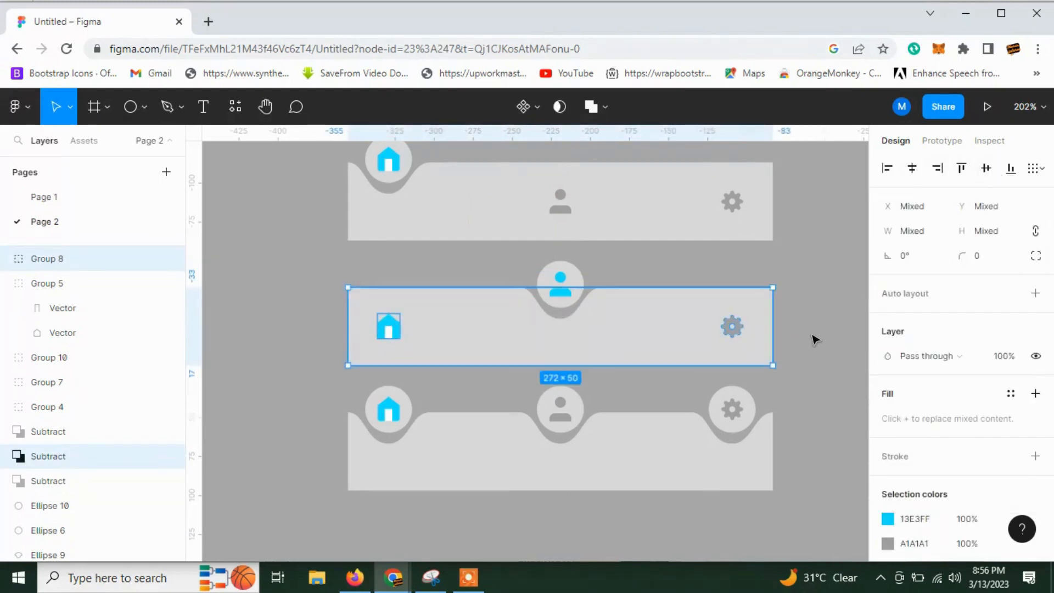
pyautogui.click(787, 342)
# Recolour the body of the middle bar's home icon with a grey document colour.
pyautogui.scroll(-1, 786, 342)
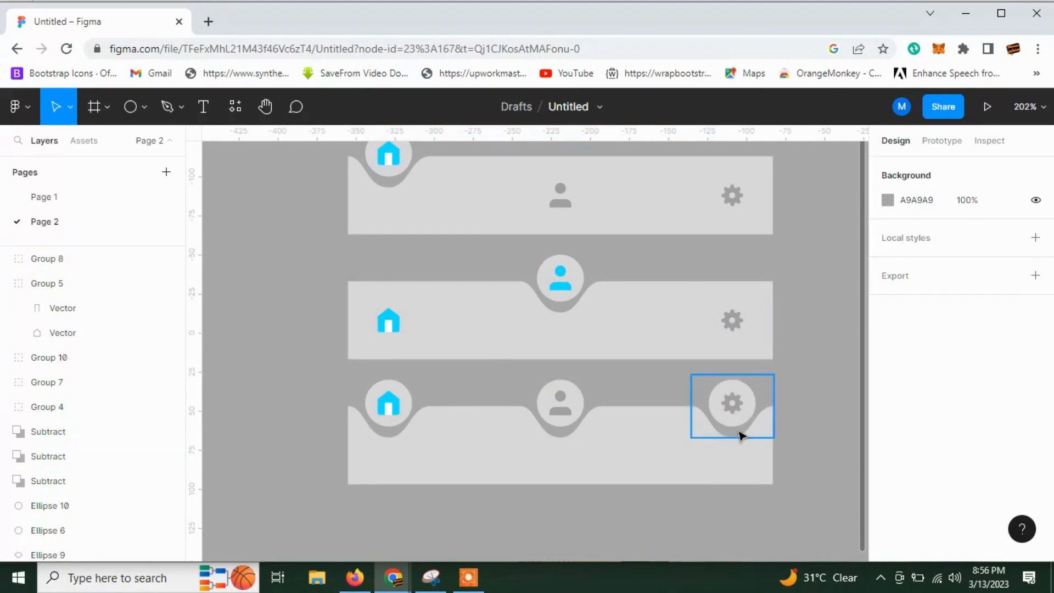
pyautogui.scroll(1, 739, 435)
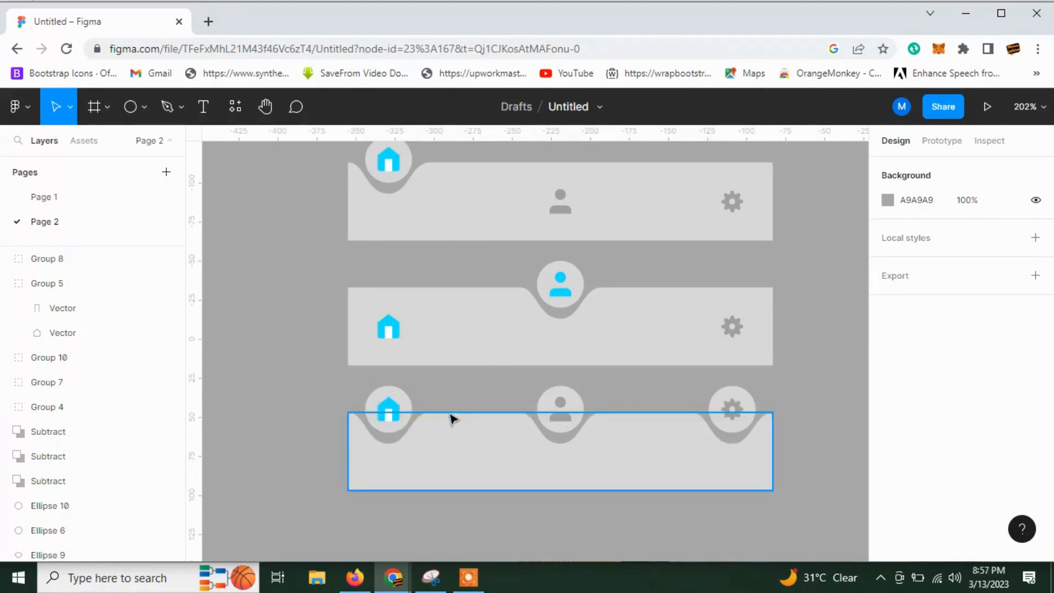
pyautogui.click(388, 331)
pyautogui.click(887, 544)
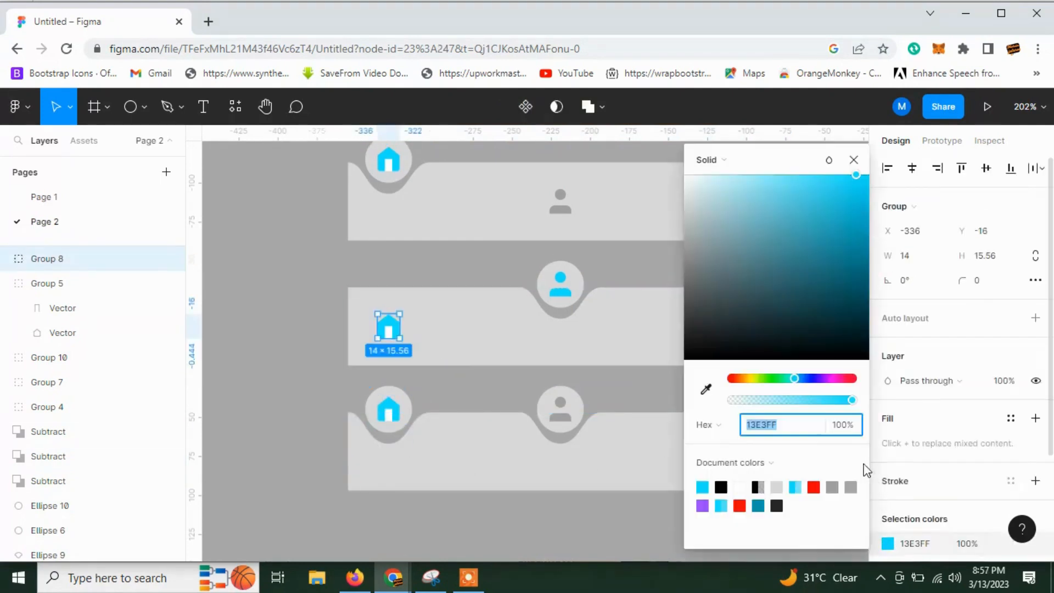
pyautogui.click(833, 486)
pyautogui.click(287, 370)
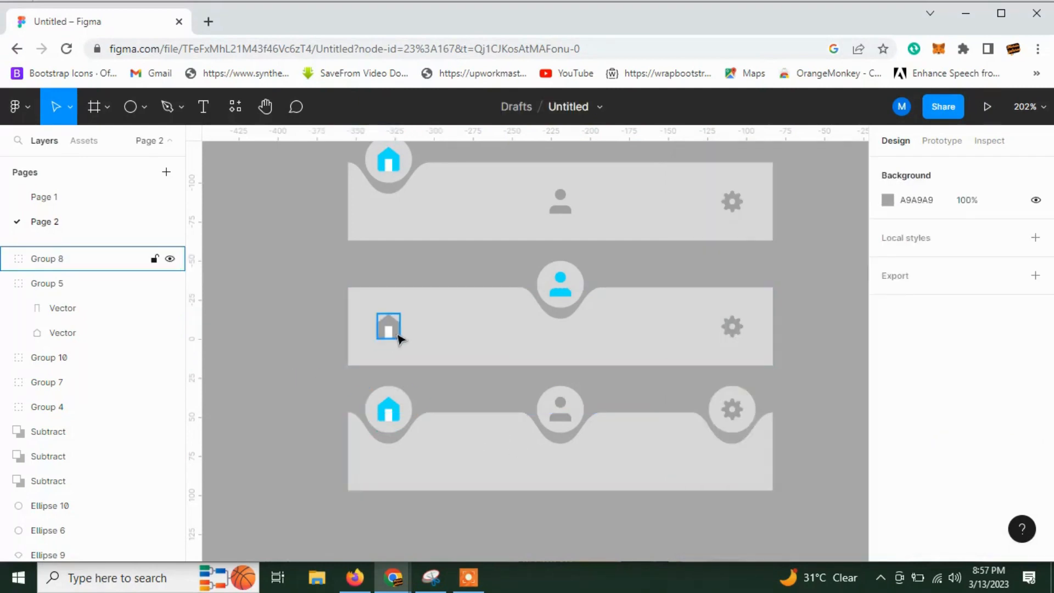
# Set the colour of the middle bar's home icon body to grey A9A9A9.
pyautogui.click(399, 337)
pyautogui.click(887, 544)
pyautogui.click(850, 487)
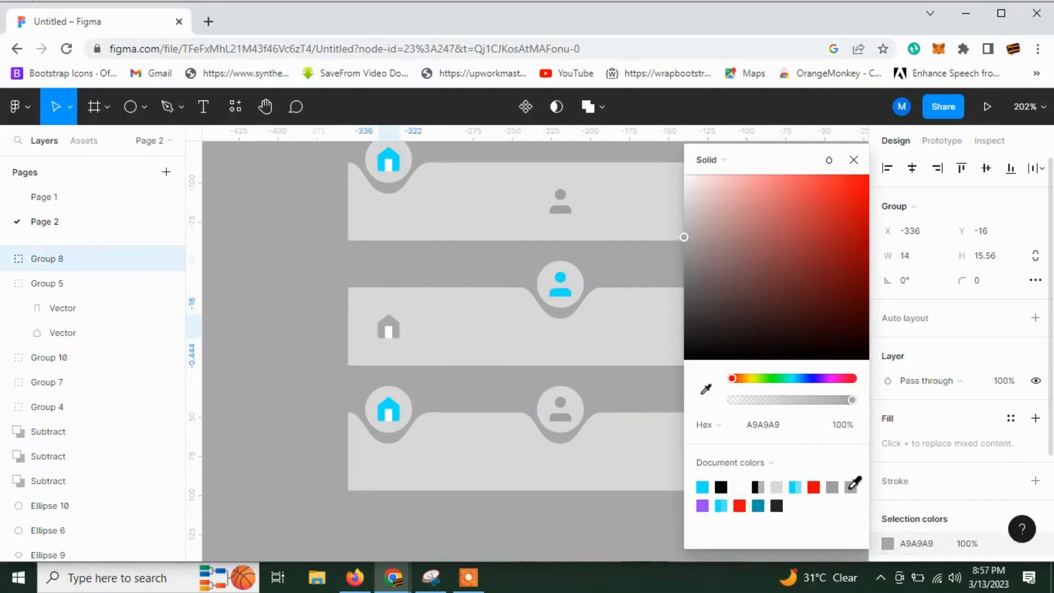
pyautogui.click(330, 362)
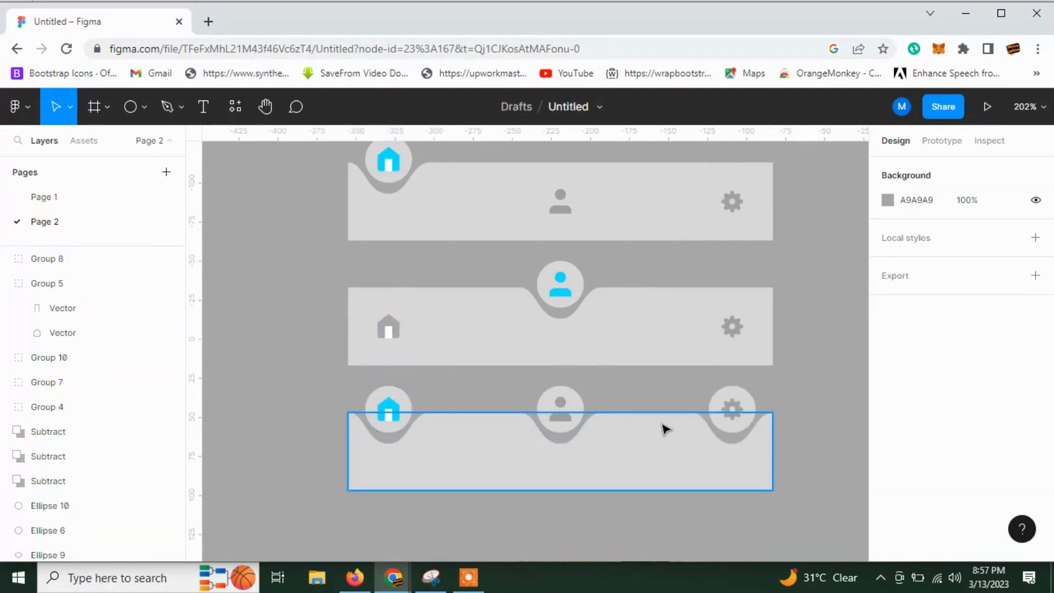
# Delete the floating circles and notch shapes behind the bottom bar's person and home icons.
pyautogui.click(563, 395)
pyautogui.press('Delete')
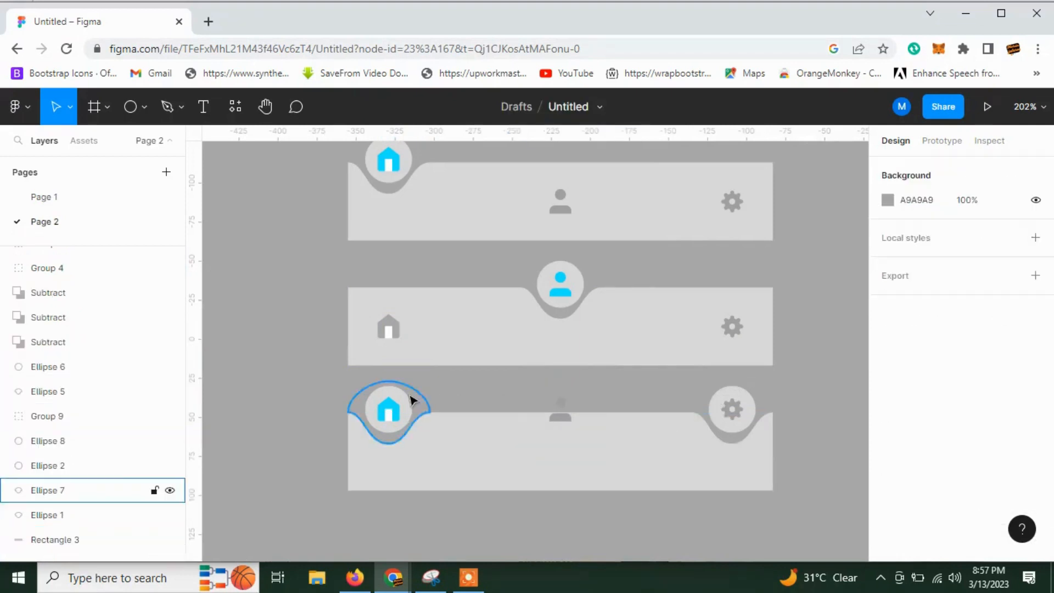
pyautogui.click(404, 398)
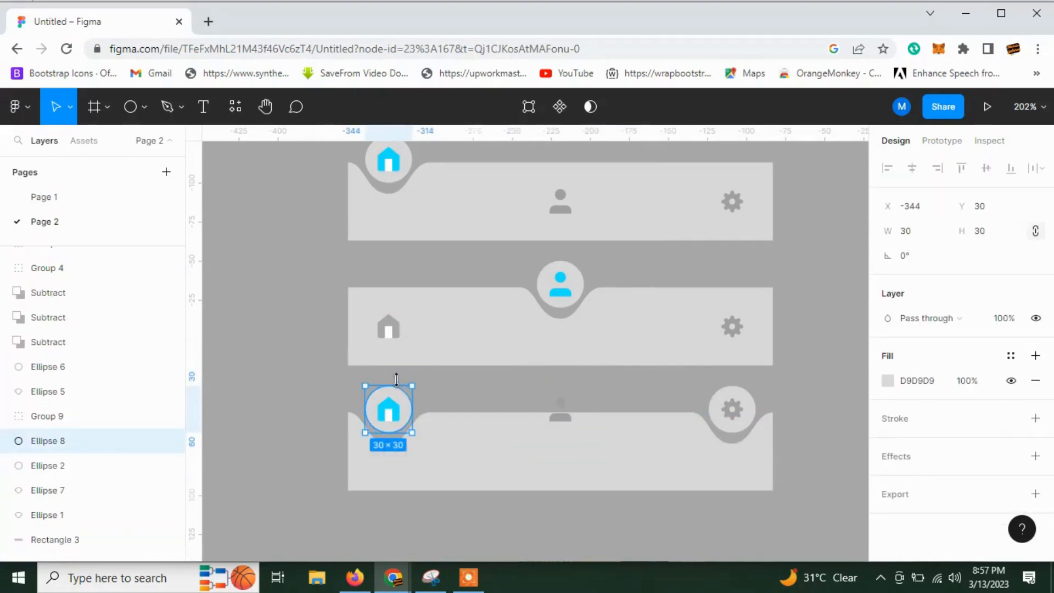
pyautogui.keyDown('shift'); pyautogui.click(387, 384); pyautogui.keyUp('shift')
pyautogui.press('Delete')
# Move the bottom bar's home and person icons down into the bar and align their vertical centres with the rectangle.
pyautogui.click(390, 411)
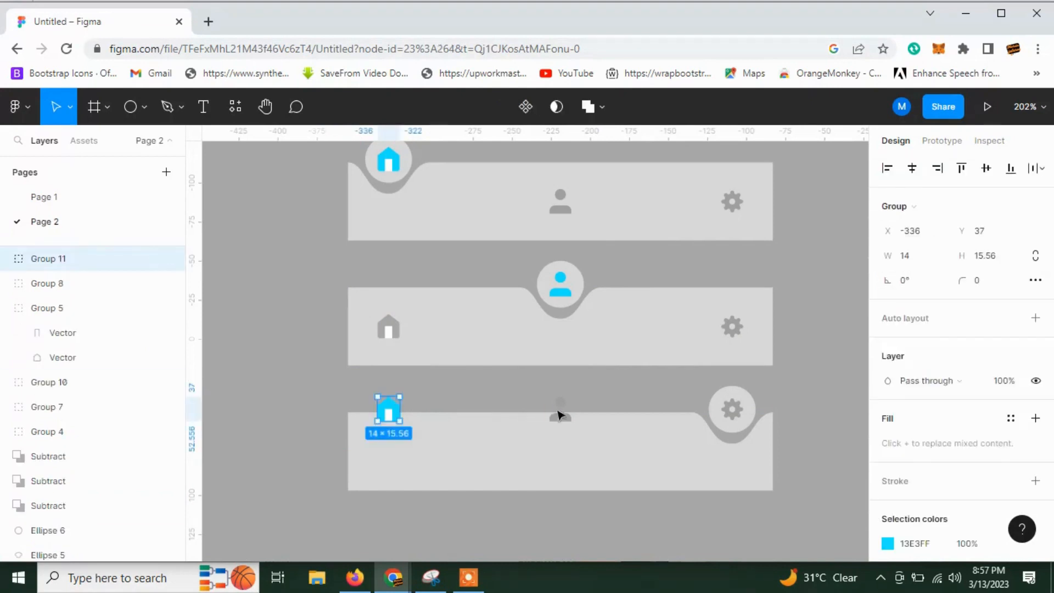
pyautogui.keyDown('shift'); pyautogui.click(561, 413); pyautogui.keyUp('shift')
pyautogui.moveTo(564, 413); pyautogui.dragTo(561, 454)
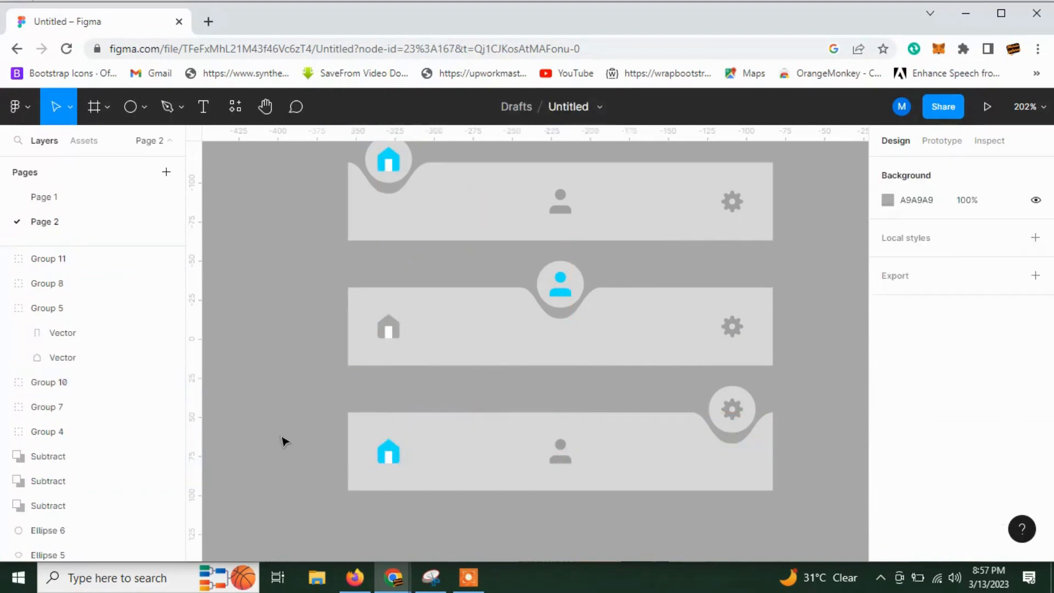
pyautogui.moveTo(276, 432); pyautogui.dragTo(606, 490)
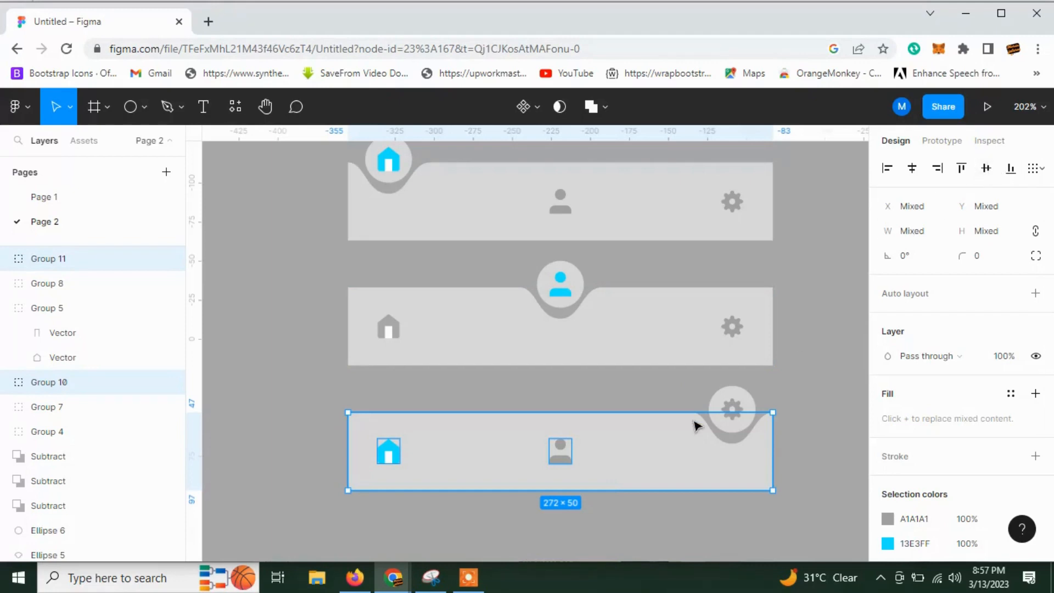
pyautogui.click(785, 394)
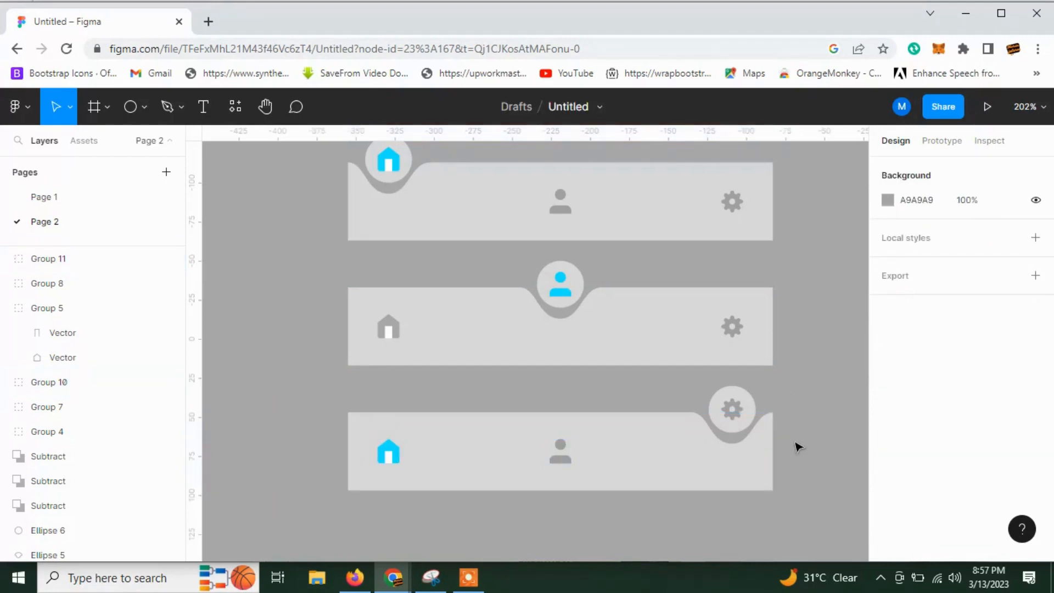
# Recolour the body of the bottom bar's home icon with the grey document colour A1A1A1.
pyautogui.scroll(-1, 797, 447)
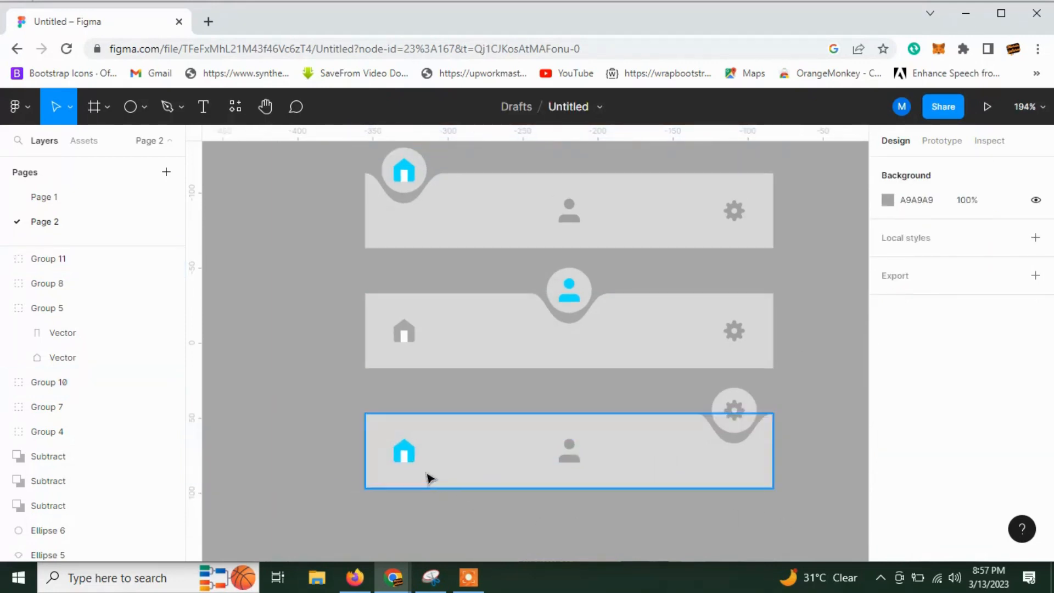
pyautogui.click(406, 454)
pyautogui.click(888, 543)
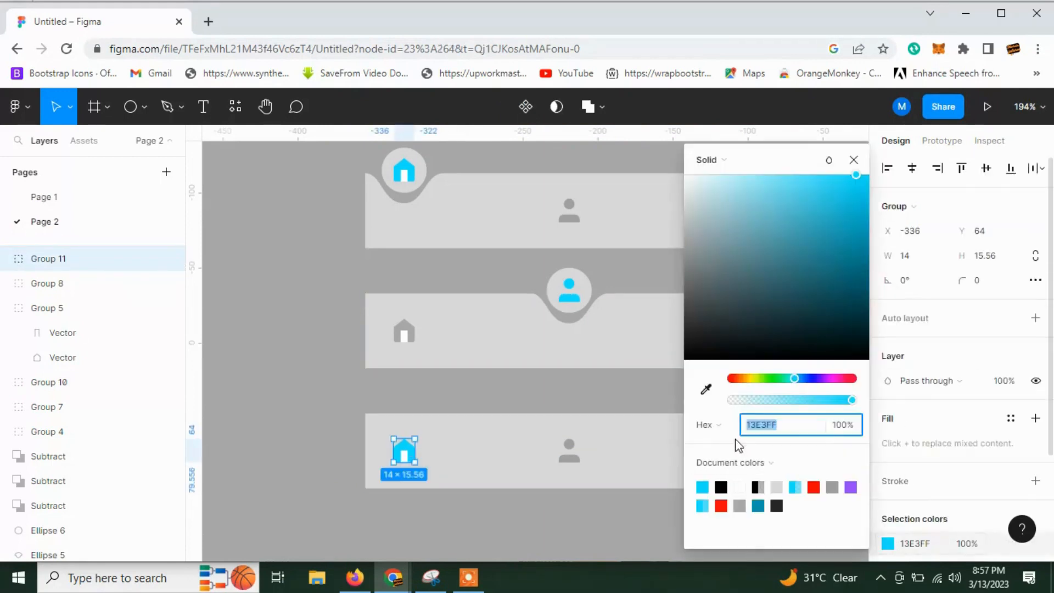
pyautogui.click(840, 489)
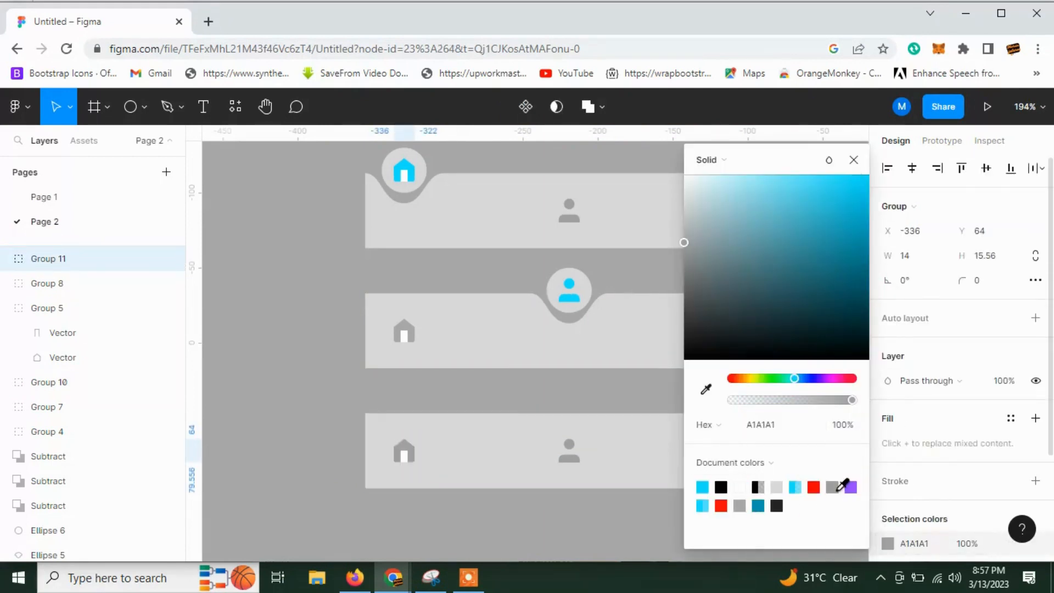
pyautogui.click(467, 517)
# Recolour the bottom bar's gear icon with the cyan document colour 13E3FF.
pyautogui.scroll(-1, 480, 512)
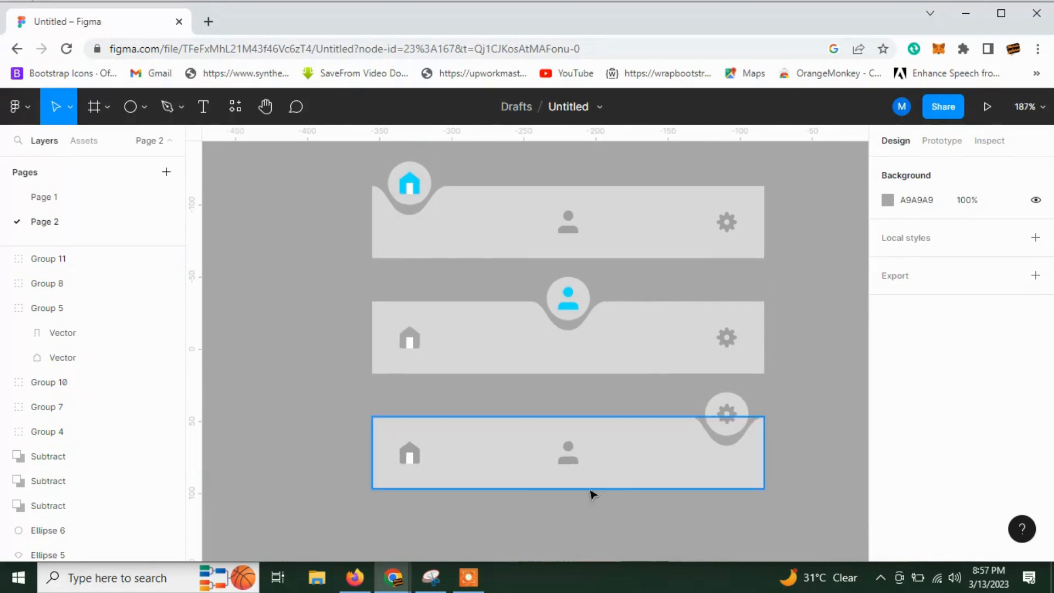
pyautogui.click(727, 414)
pyautogui.click(888, 381)
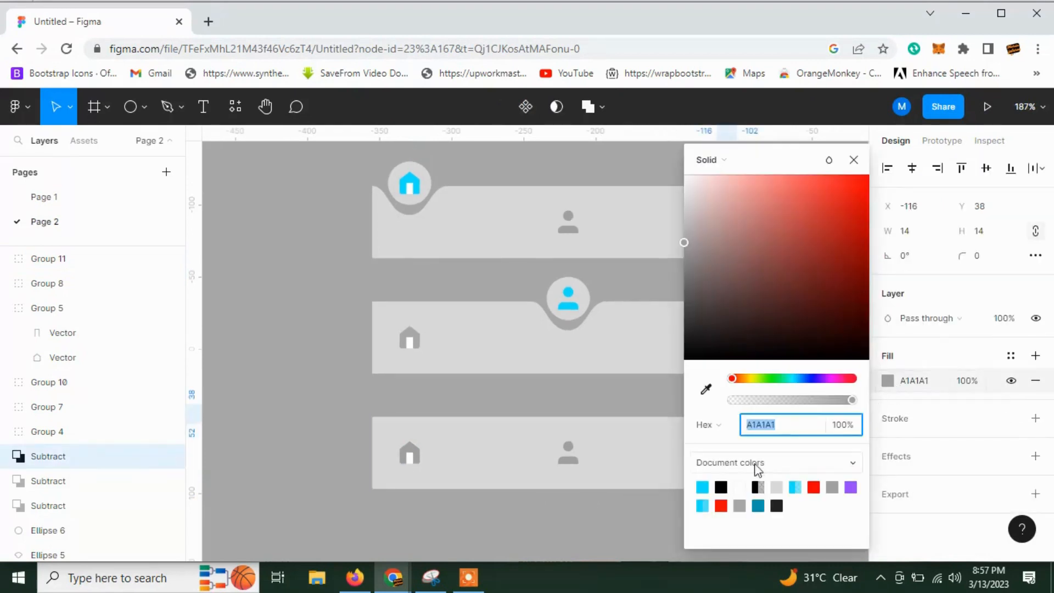
pyautogui.click(704, 479)
pyautogui.click(293, 365)
# Change the A9A9A9 fill of the notch shapes in all three bars to white.
pyautogui.scroll(-1, 295, 367)
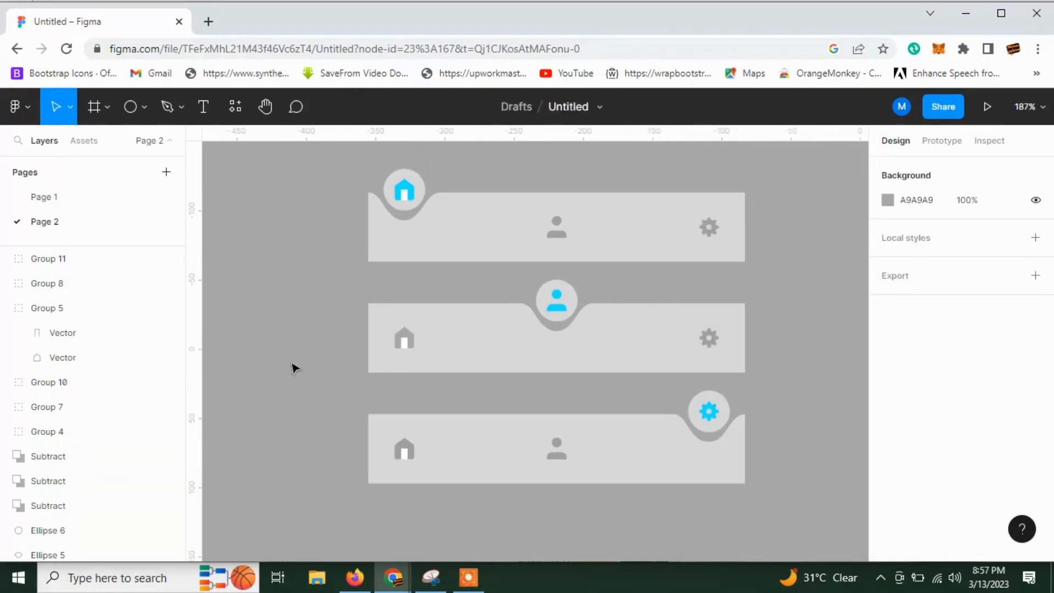
pyautogui.click(377, 181)
pyautogui.keyDown('shift'); pyautogui.click(588, 287); pyautogui.keyUp('shift')
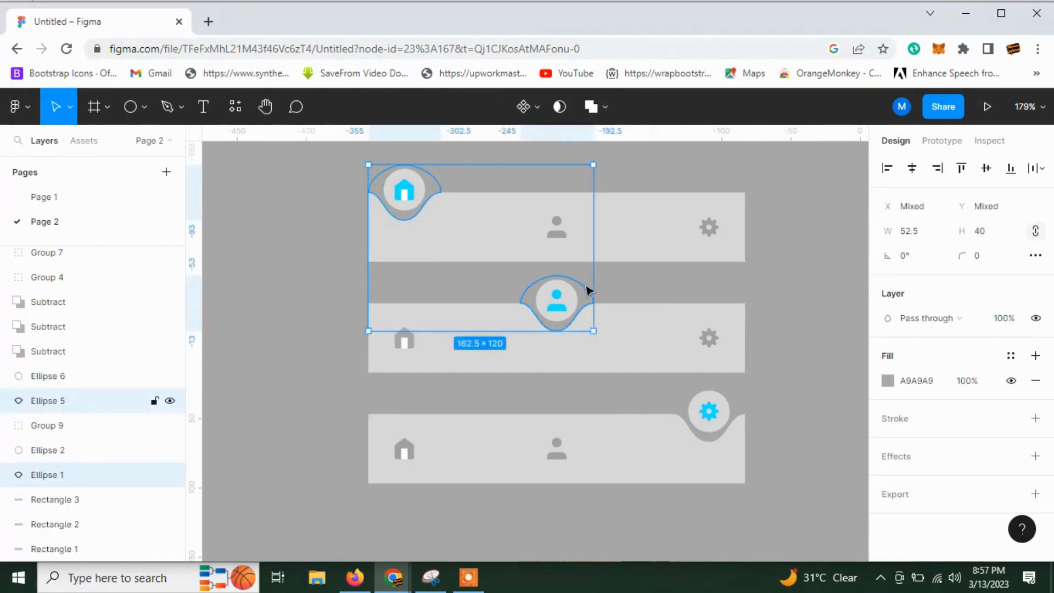
pyautogui.keyDown('shift'); pyautogui.click(725, 394); pyautogui.keyUp('shift')
pyautogui.click(888, 481)
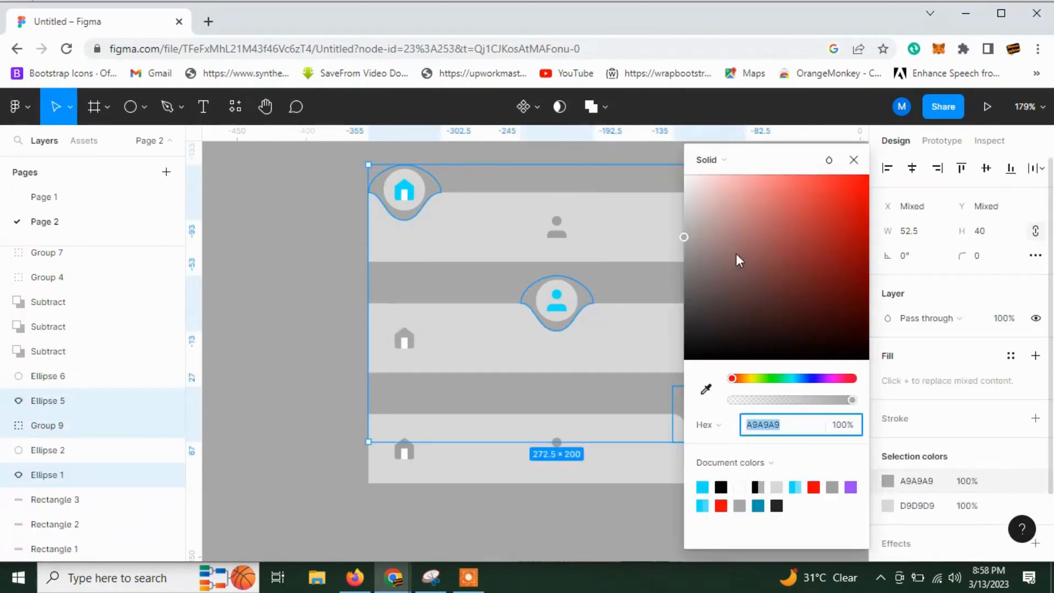
pyautogui.moveTo(735, 258); pyautogui.dragTo(670, 164)
pyautogui.click(302, 261)
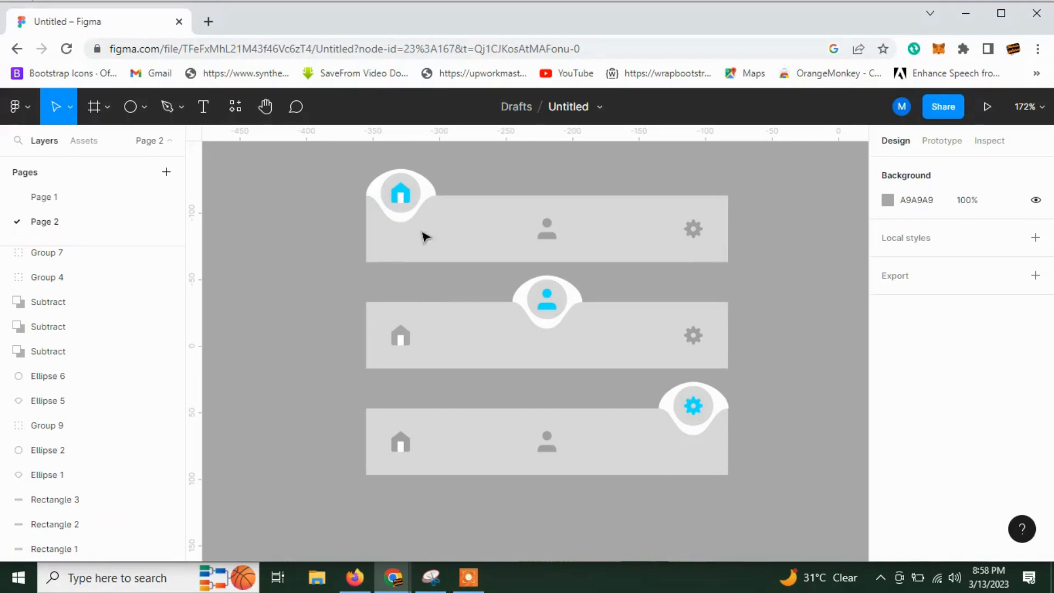
pyautogui.click(417, 197)
pyautogui.keyDown('shift'); pyautogui.click(572, 292); pyautogui.keyUp('shift')
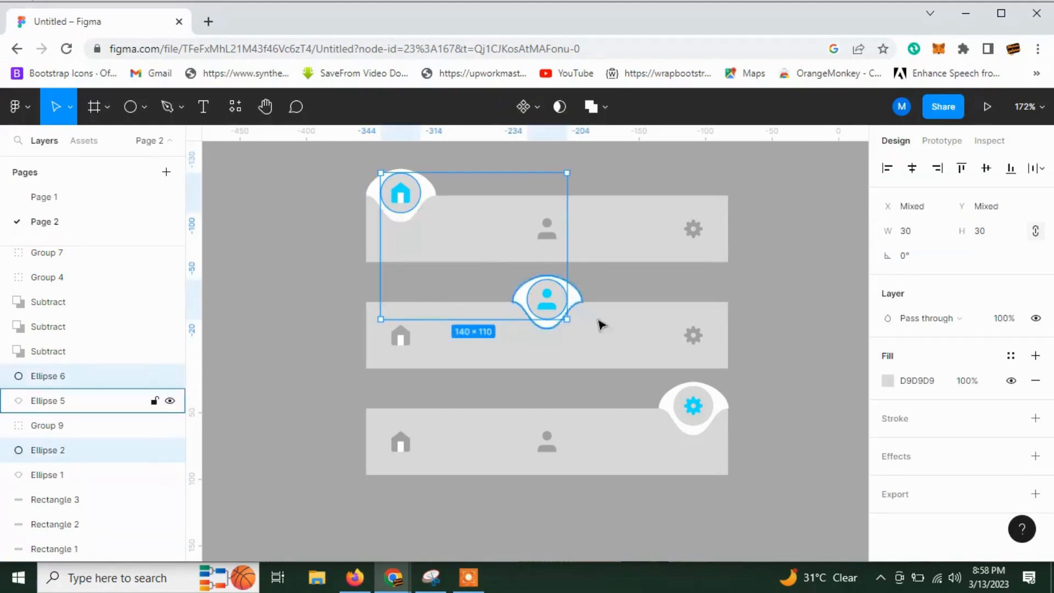
pyautogui.keyDown('shift'); pyautogui.click(712, 411); pyautogui.keyUp('shift')
pyautogui.click(760, 411)
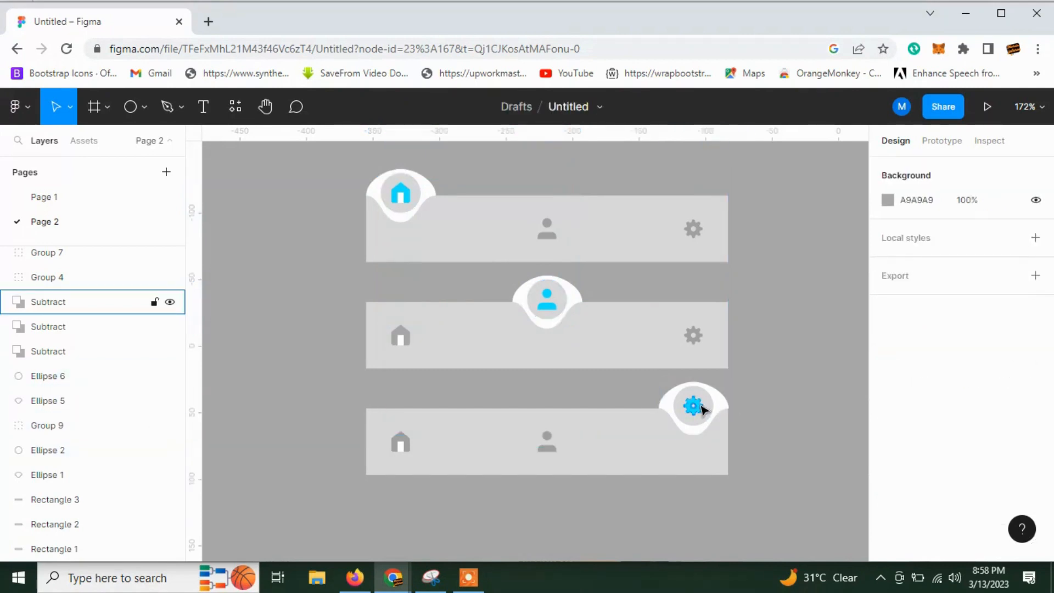
pyautogui.click(707, 409)
pyautogui.scroll(3, 712, 404)
pyautogui.click(730, 422)
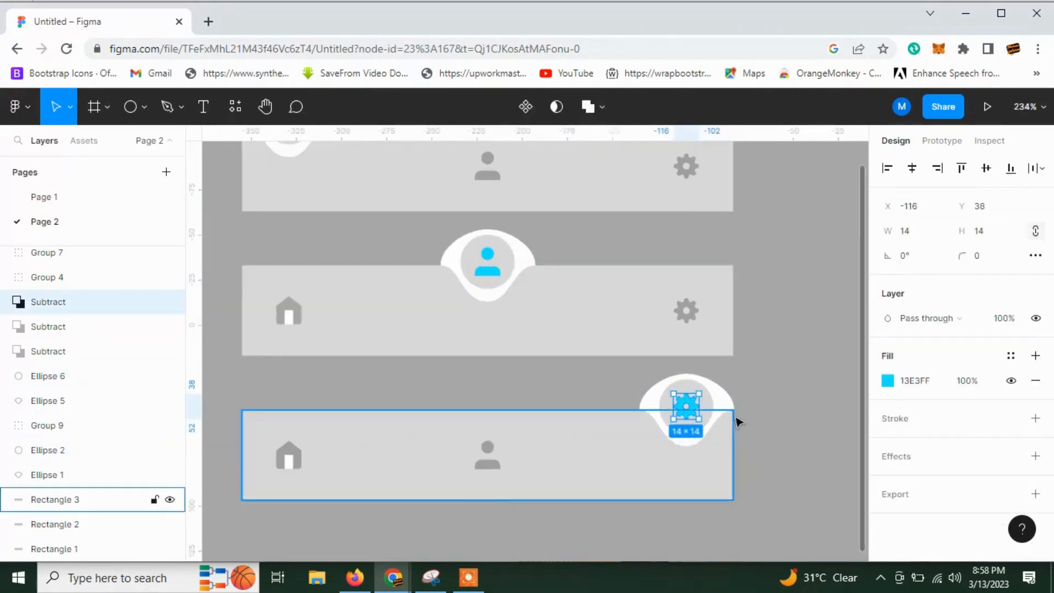
# Add an inside stroke in cyan 13E3FF to the floating circles behind the active gear, person and home icons.
pyautogui.click(705, 398)
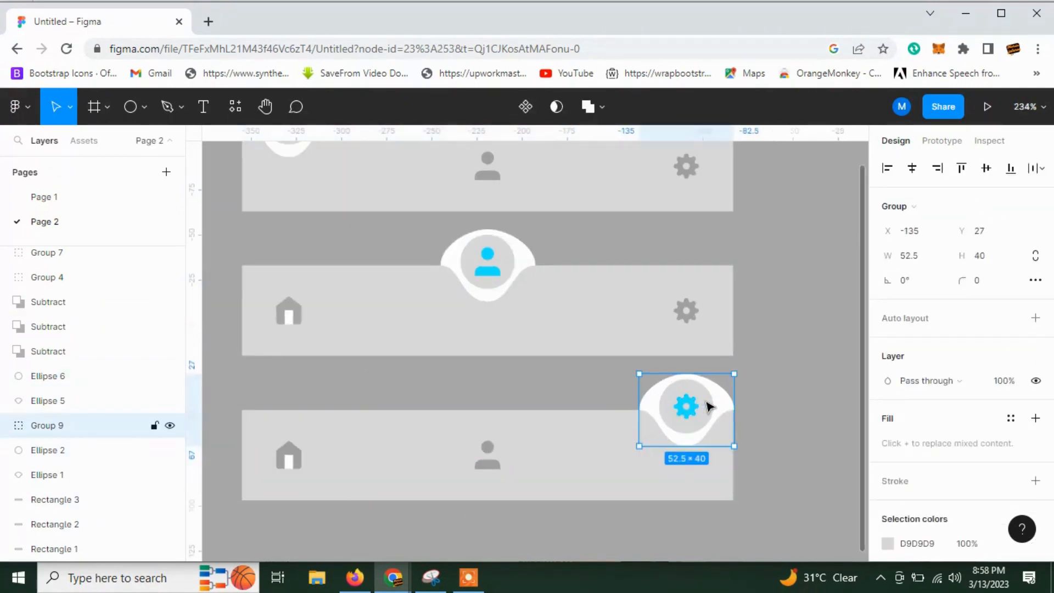
pyautogui.doubleClick(707, 406)
pyautogui.keyDown('shift'); pyautogui.click(513, 257); pyautogui.keyUp('shift')
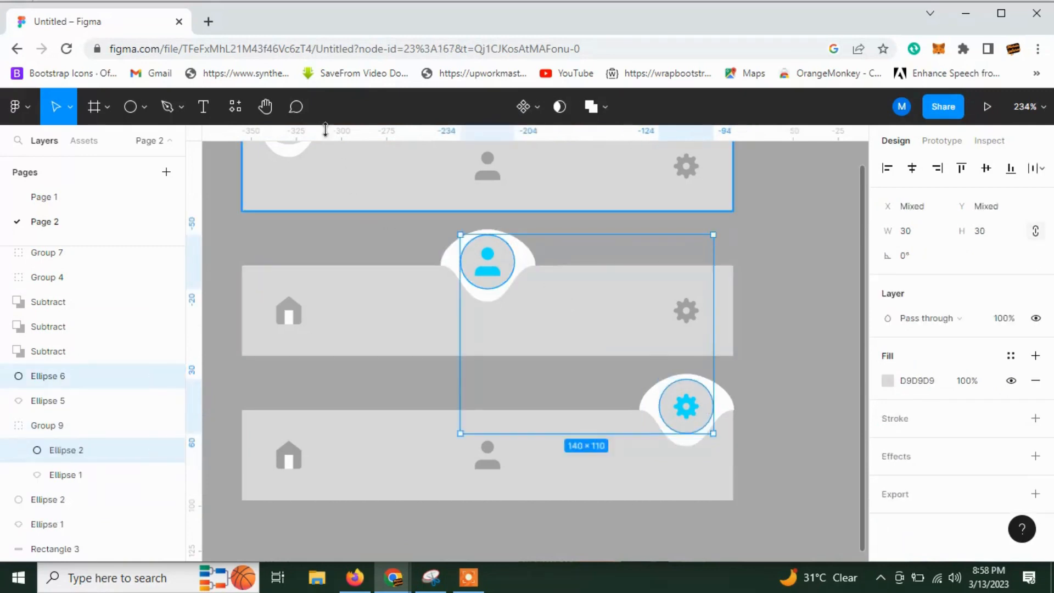
pyautogui.scroll(2, 295, 180)
pyautogui.keyDown('shift'); pyautogui.click(302, 170); pyautogui.keyUp('shift')
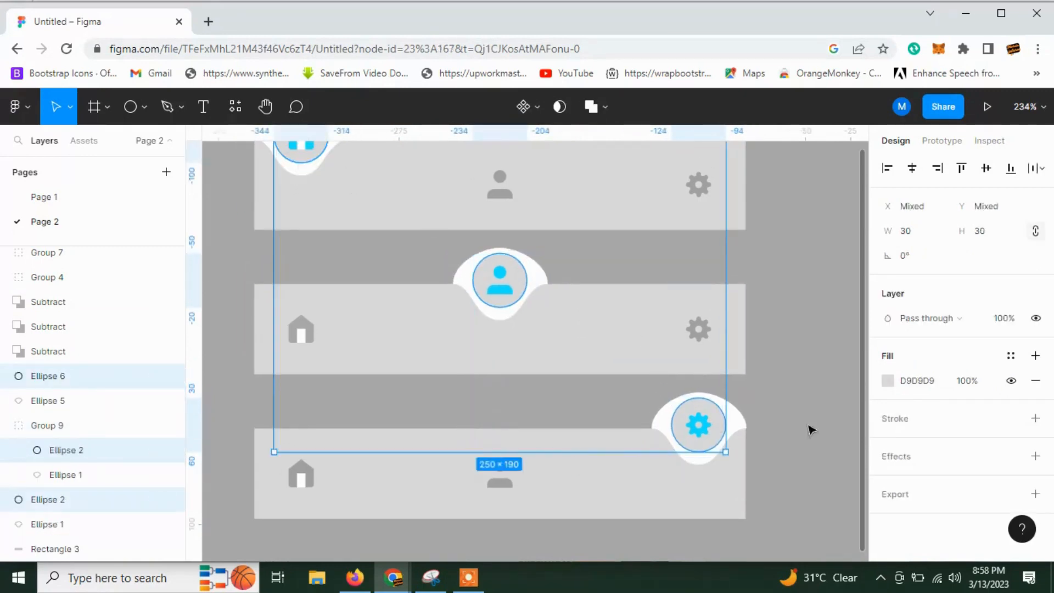
pyautogui.click(886, 422)
pyautogui.click(887, 443)
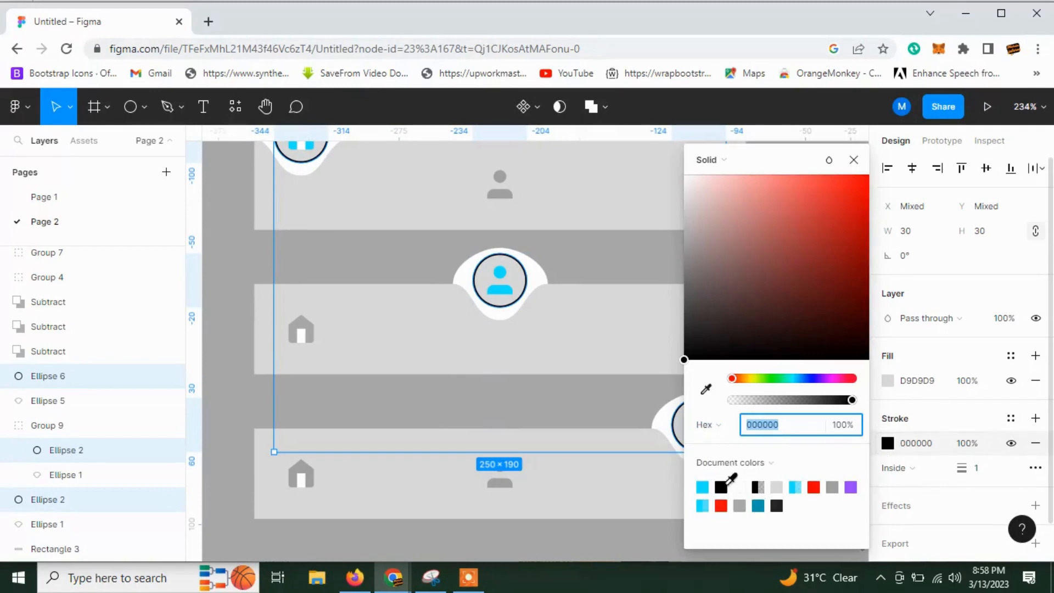
pyautogui.click(702, 487)
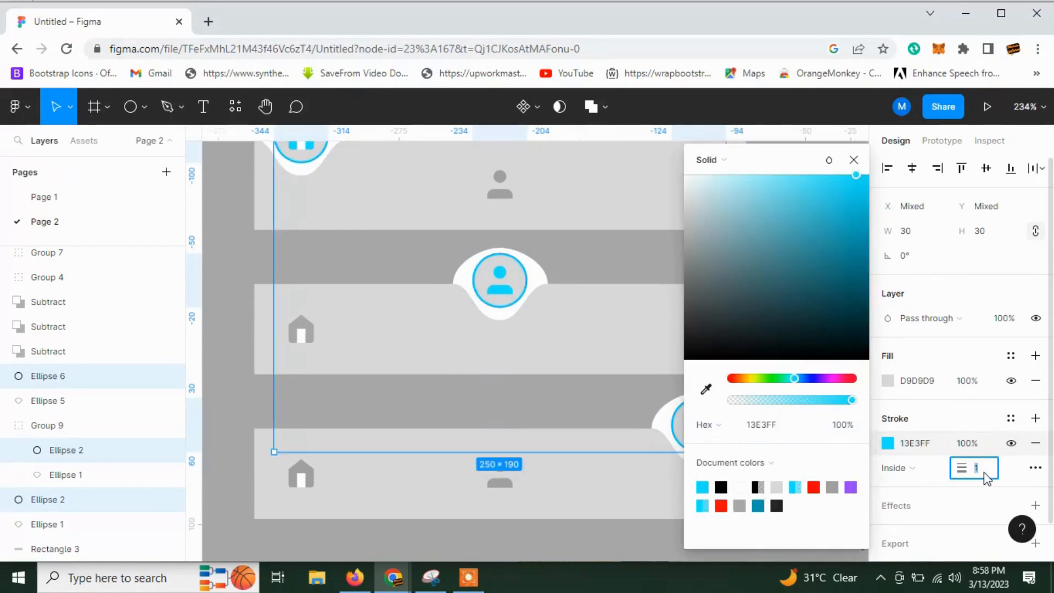
# Set the stroke weight of the three floating circles to 0.5.
pyautogui.press('BackSpace')
pyautogui.write('5')
pyautogui.press('Return')
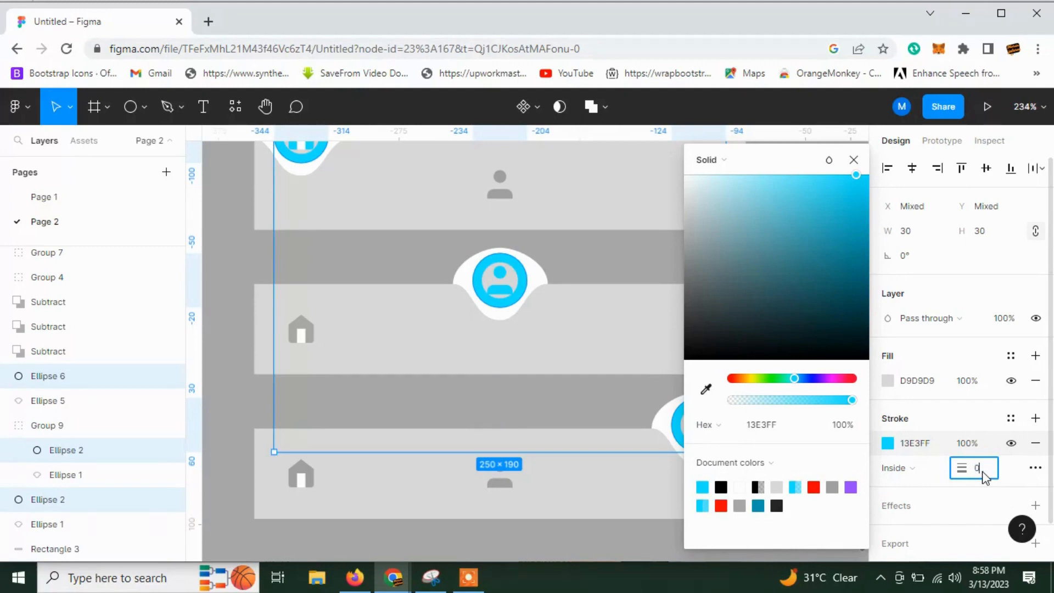
pyautogui.press('Return')
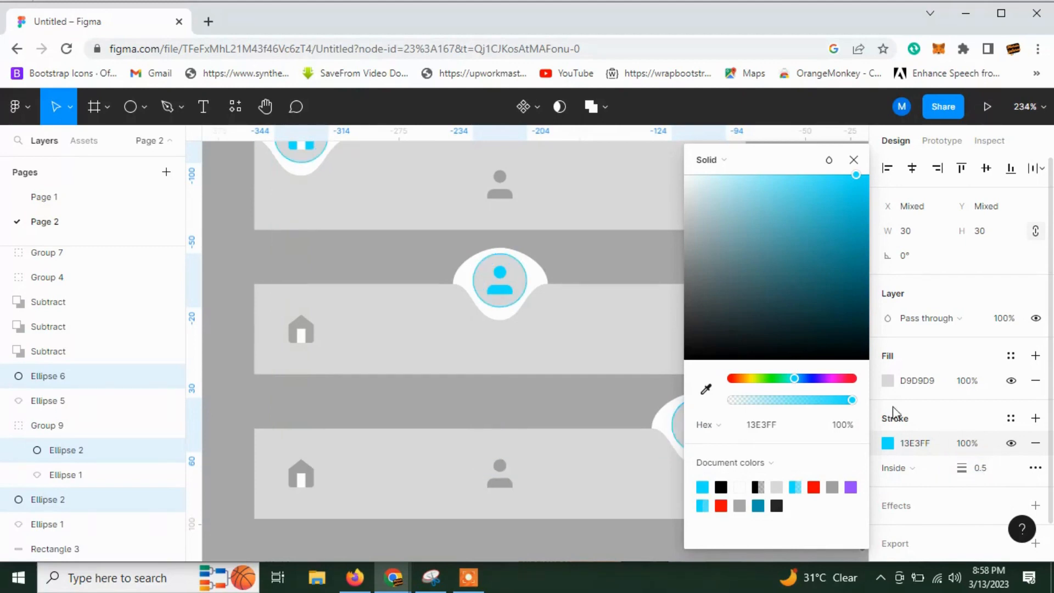
pyautogui.click(226, 275)
# Try to shift the bottom bar's gear circle and notch group to X -136, inside the bar's right edge.
pyautogui.scroll(-1, 581, 372)
pyautogui.moveTo(582, 373); pyautogui.dragTo(631, 391)
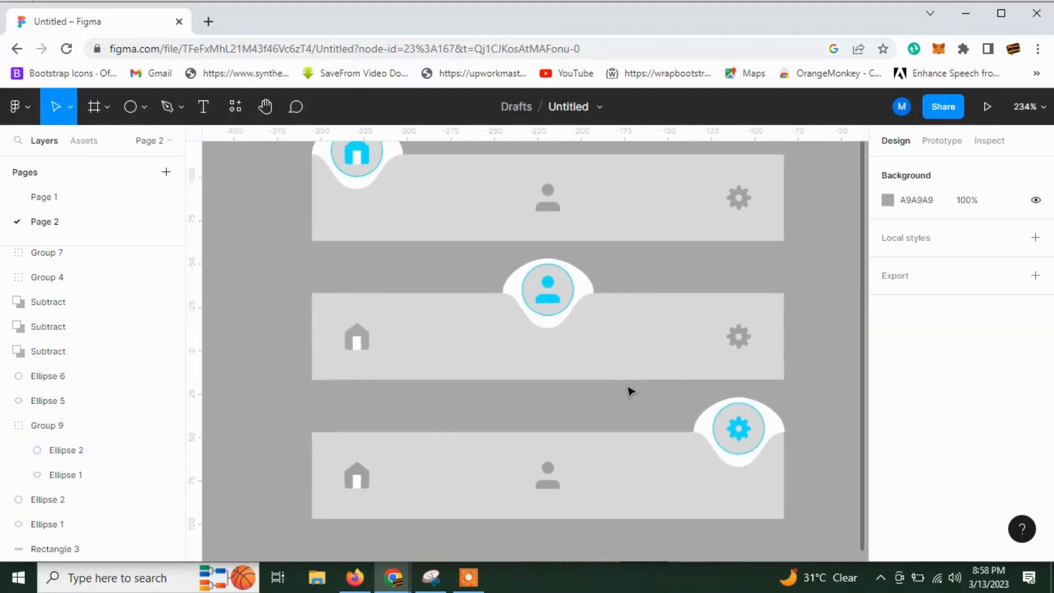
pyautogui.scroll(5, 768, 434)
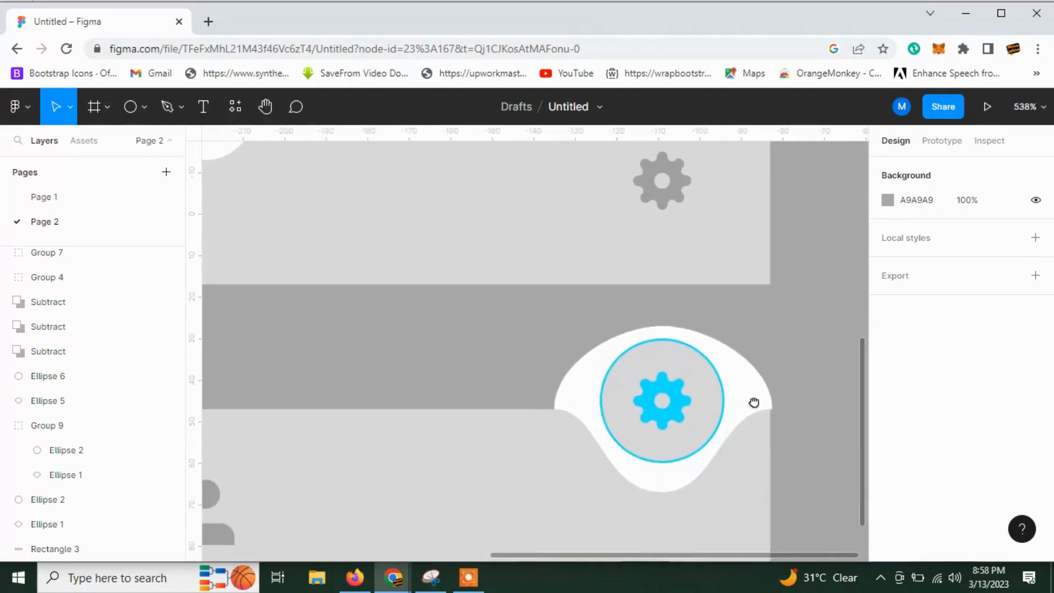
pyautogui.moveTo(791, 384); pyautogui.dragTo(738, 403)
pyautogui.click(807, 430)
pyautogui.scroll(6, 742, 409)
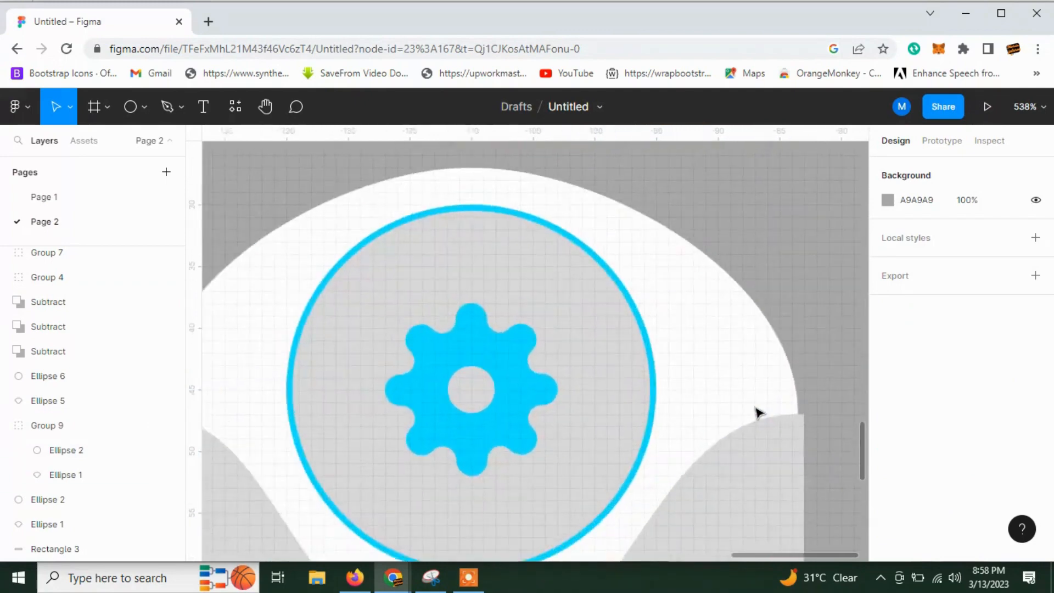
pyautogui.click(789, 409)
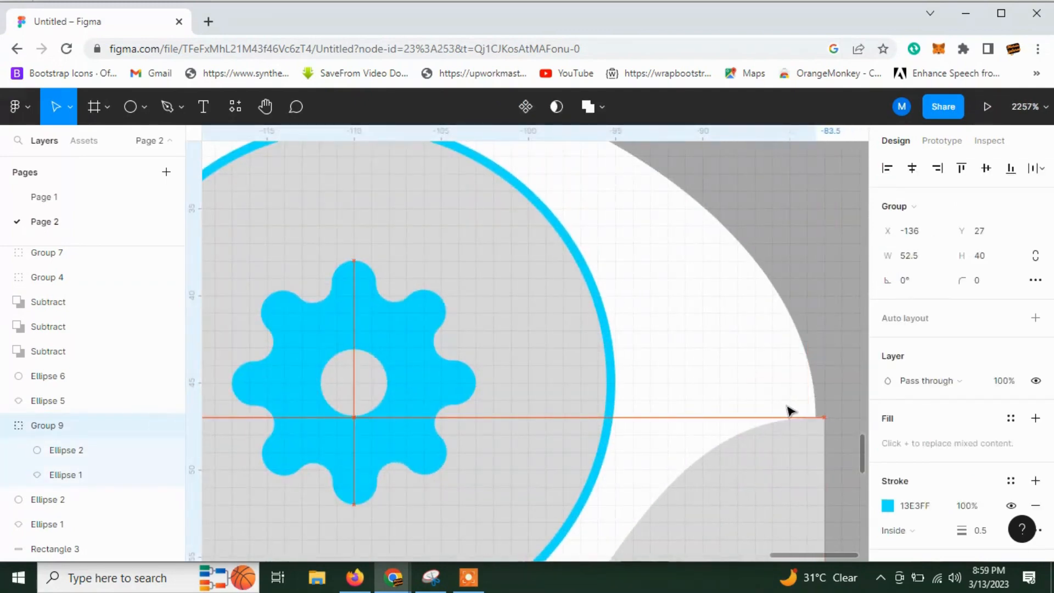
pyautogui.scroll(3, 793, 414)
pyautogui.scroll(-2, 799, 425)
pyautogui.scroll(-6, 800, 419)
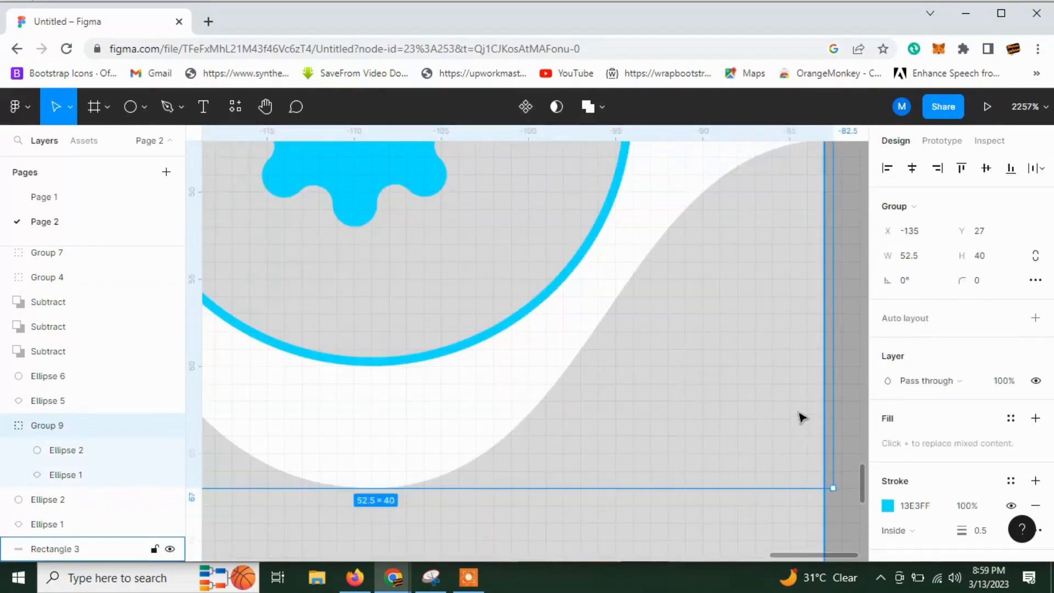
# Extend the bottom bar's rectangle at its right edge to a width of 273.
pyautogui.click(801, 415)
pyautogui.scroll(1, 816, 351)
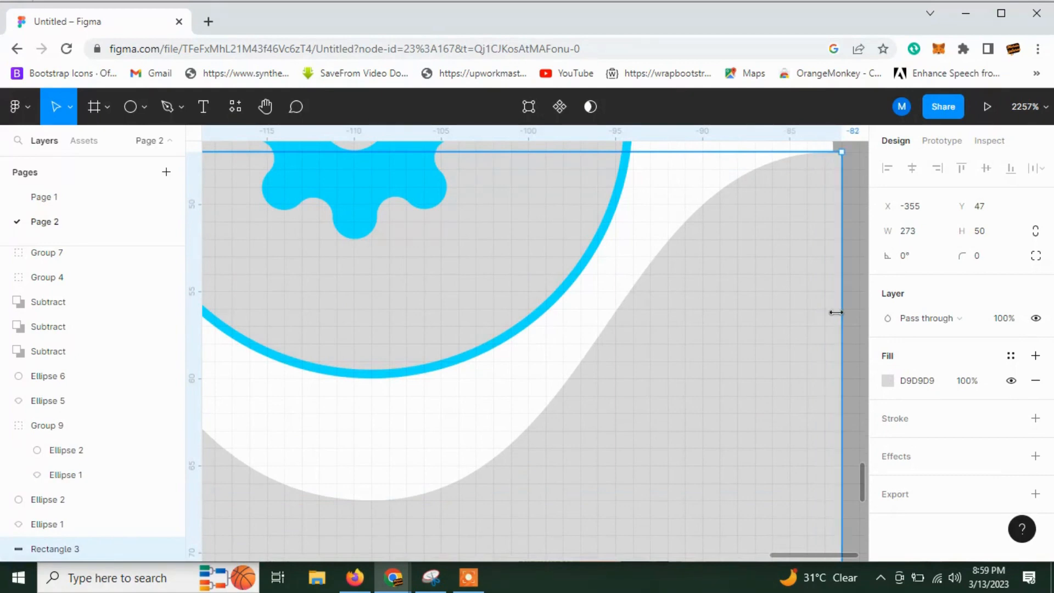
pyautogui.scroll(1, 831, 306)
# Try to shift the bottom bar's gear circle and notch group to X -134, towards the widened bar's right edge.
pyautogui.click(820, 178)
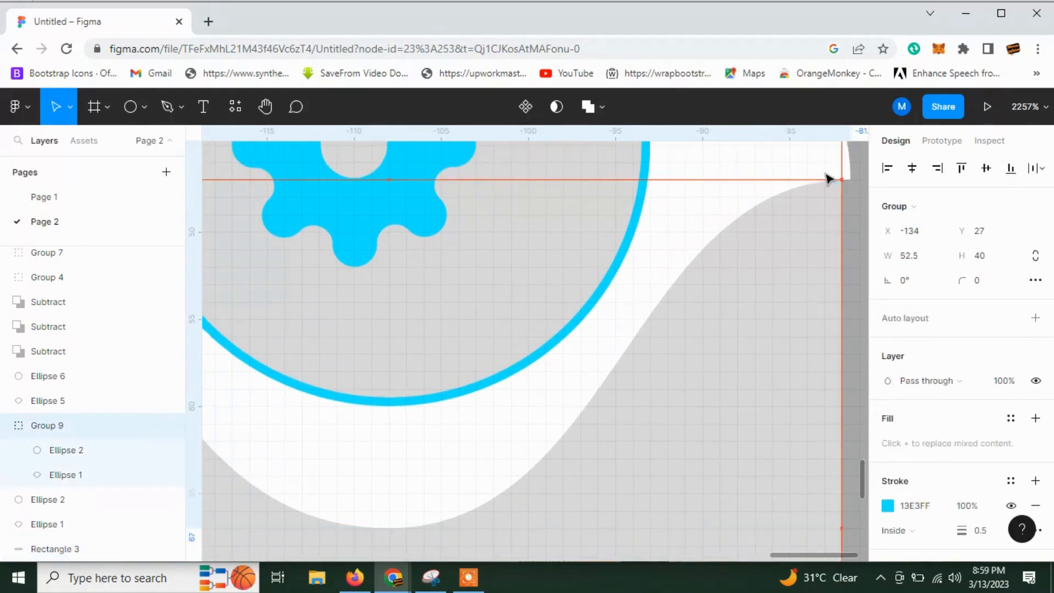
pyautogui.click(821, 176)
pyautogui.click(821, 170)
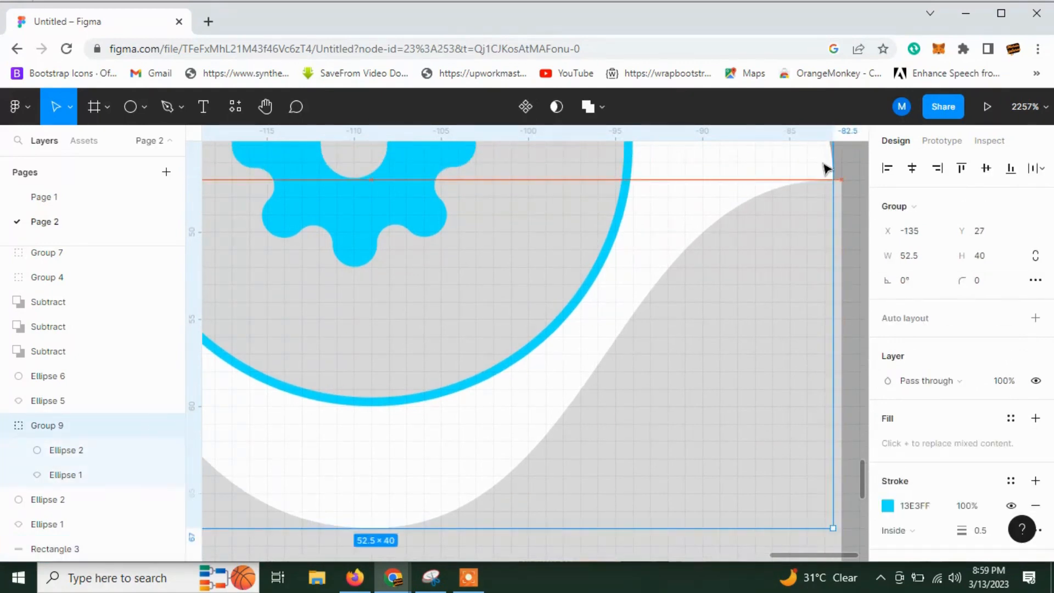
pyautogui.scroll(-5, 855, 216)
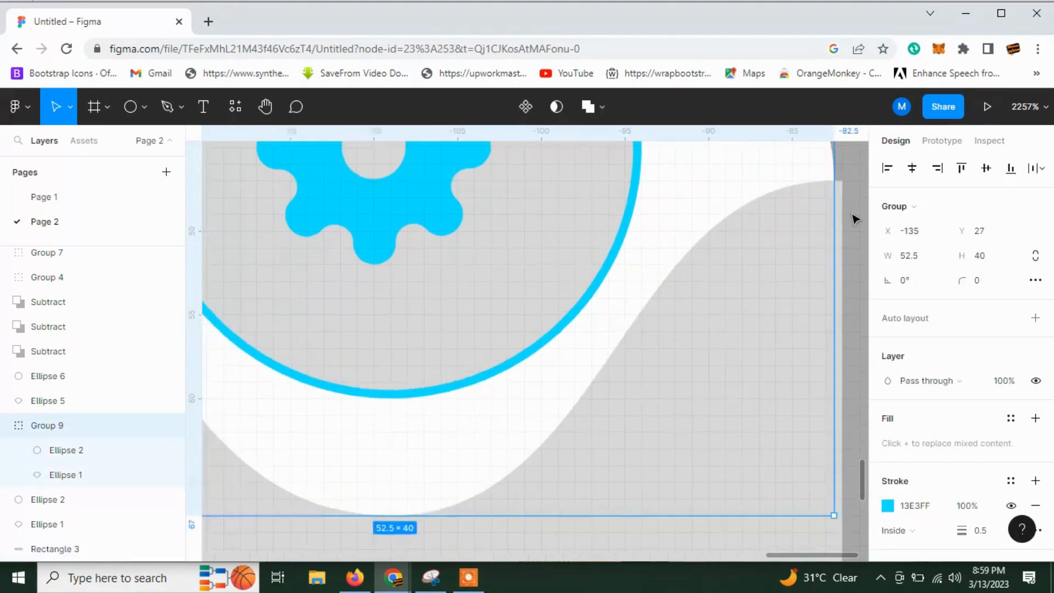
pyautogui.scroll(-5, 729, 331)
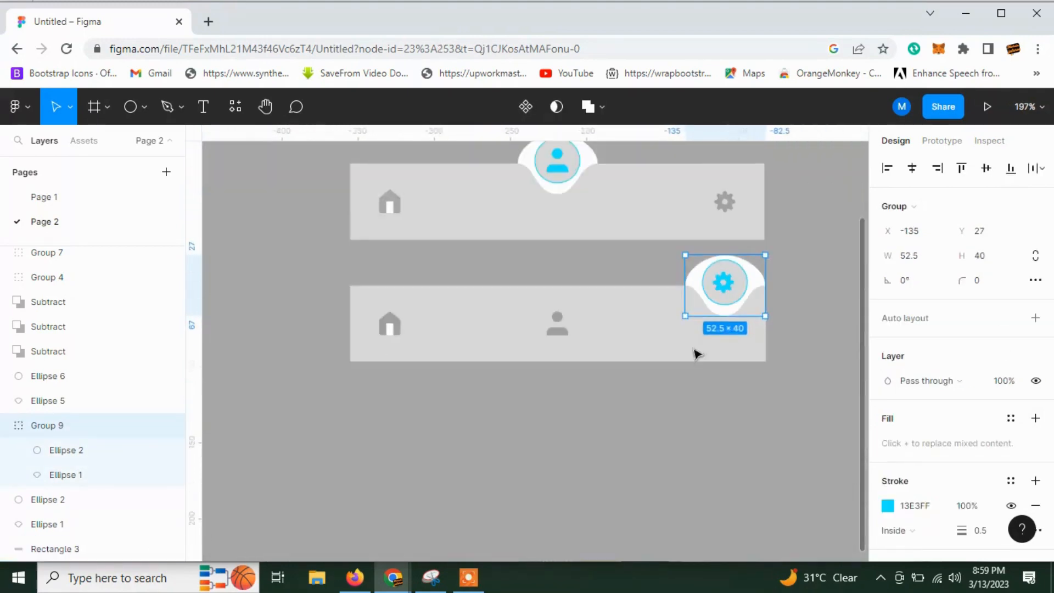
# Wrap all elements of the top navigation bar, including its floating home circle, in a frame of their own.
pyautogui.scroll(3, 593, 476)
pyautogui.scroll(-1, 591, 506)
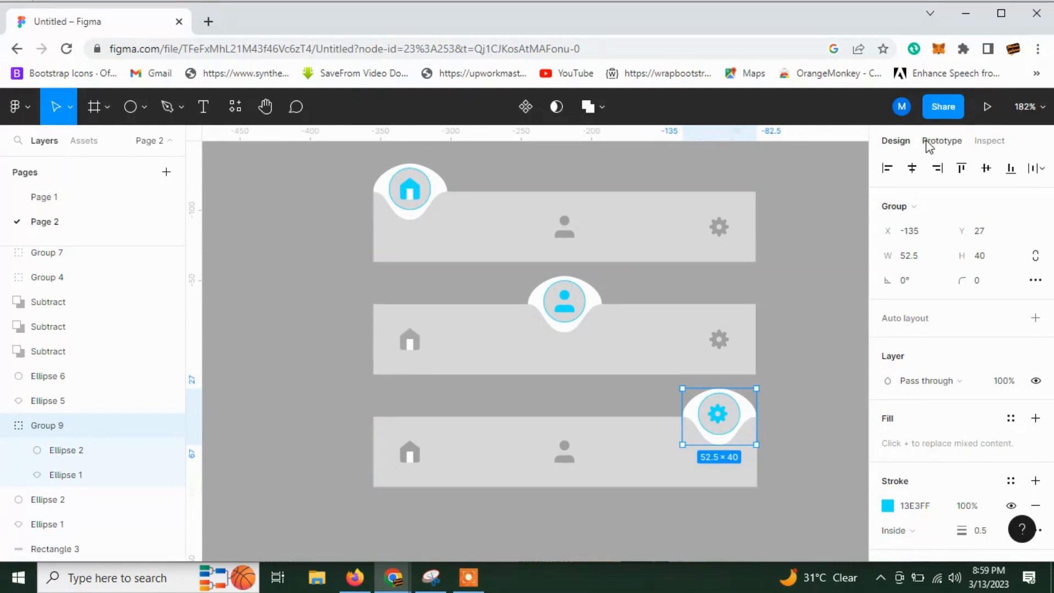
pyautogui.moveTo(303, 147); pyautogui.dragTo(788, 263)
pyautogui.rightClick(486, 230)
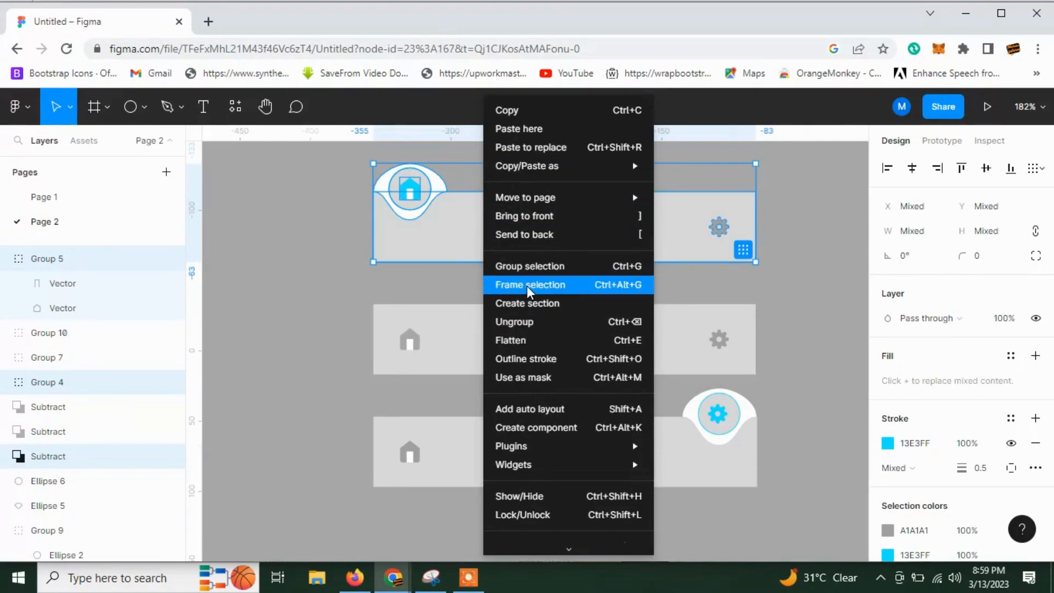
pyautogui.click(526, 285)
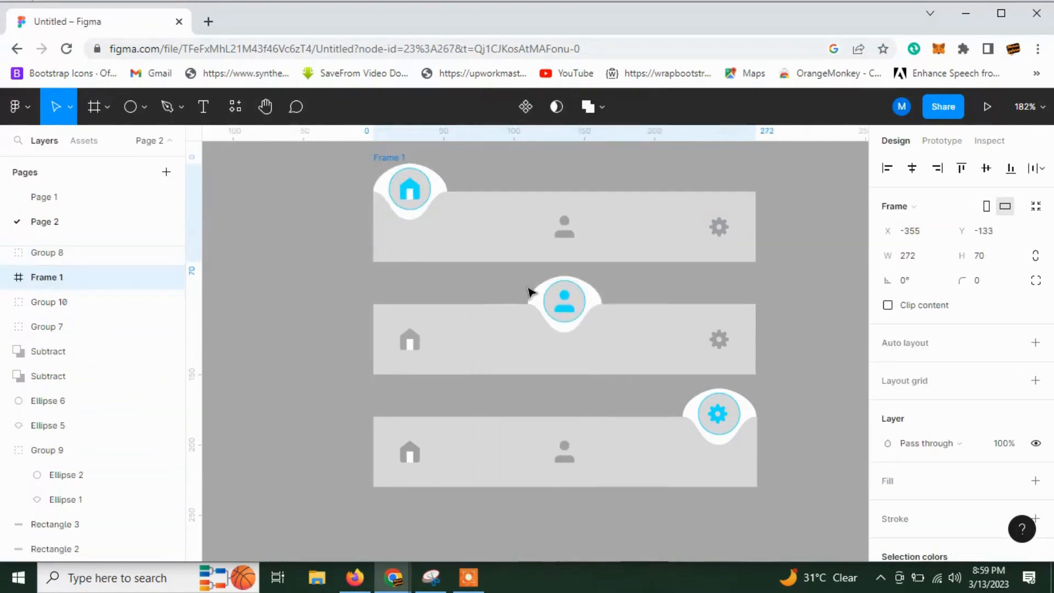
# Wrap the middle bar's elements and the bottom bar's elements in two separate frames.
pyautogui.click(366, 295)
pyautogui.moveTo(353, 281); pyautogui.dragTo(784, 371)
pyautogui.rightClick(614, 358)
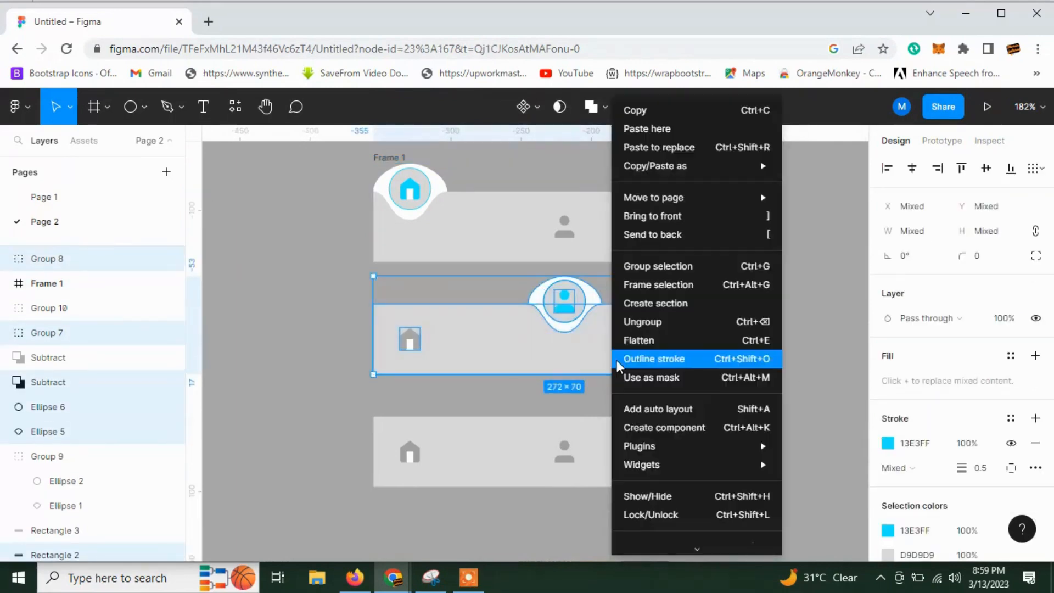
pyautogui.click(644, 289)
pyautogui.click(315, 404)
pyautogui.moveTo(314, 402); pyautogui.dragTo(648, 486)
pyautogui.rightClick(647, 486)
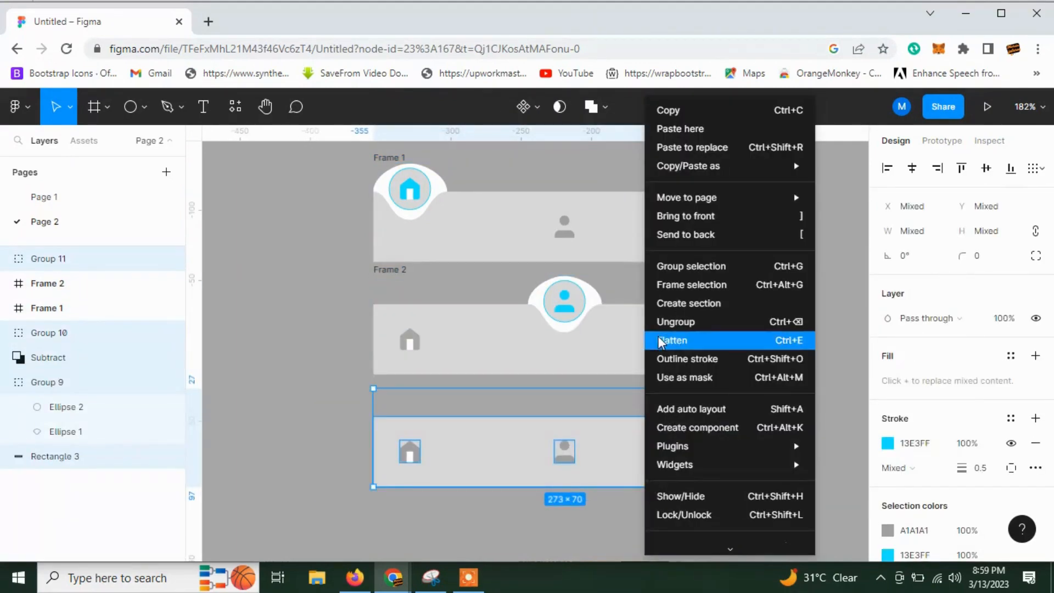
pyautogui.click(664, 284)
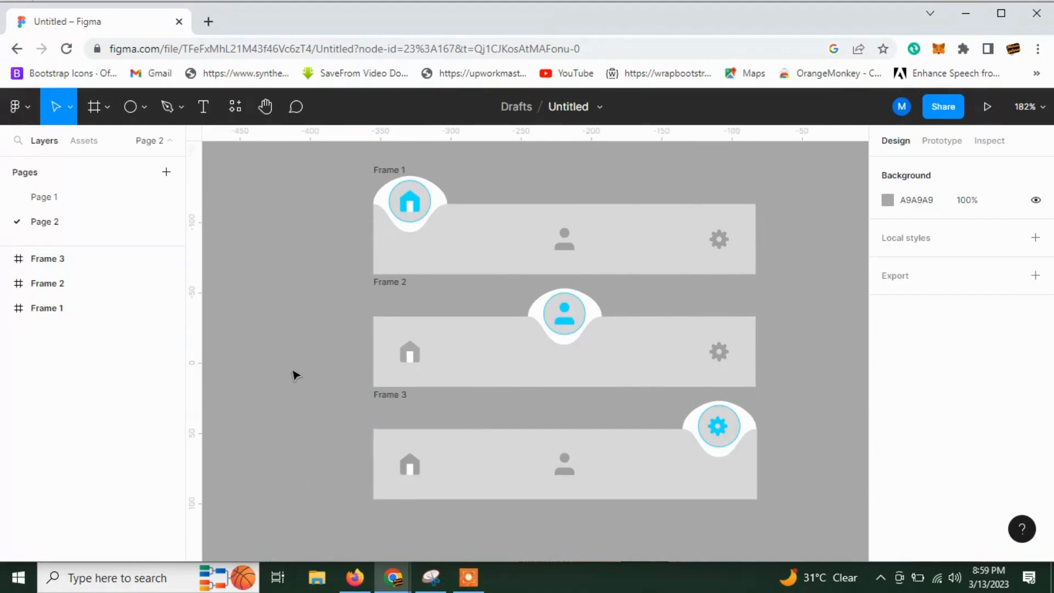
# Enclose the three navigation bar frames in one common parent frame.
pyautogui.scroll(1, 295, 375)
pyautogui.moveTo(543, 350); pyautogui.dragTo(810, 555)
pyautogui.scroll(-2, 623, 322)
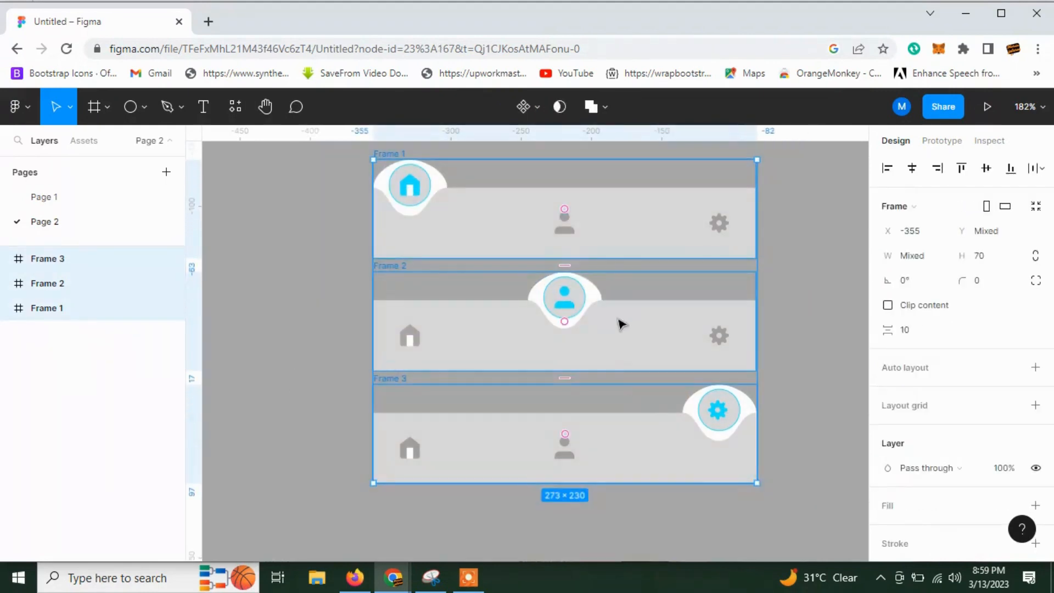
pyautogui.rightClick(623, 323)
pyautogui.click(694, 321)
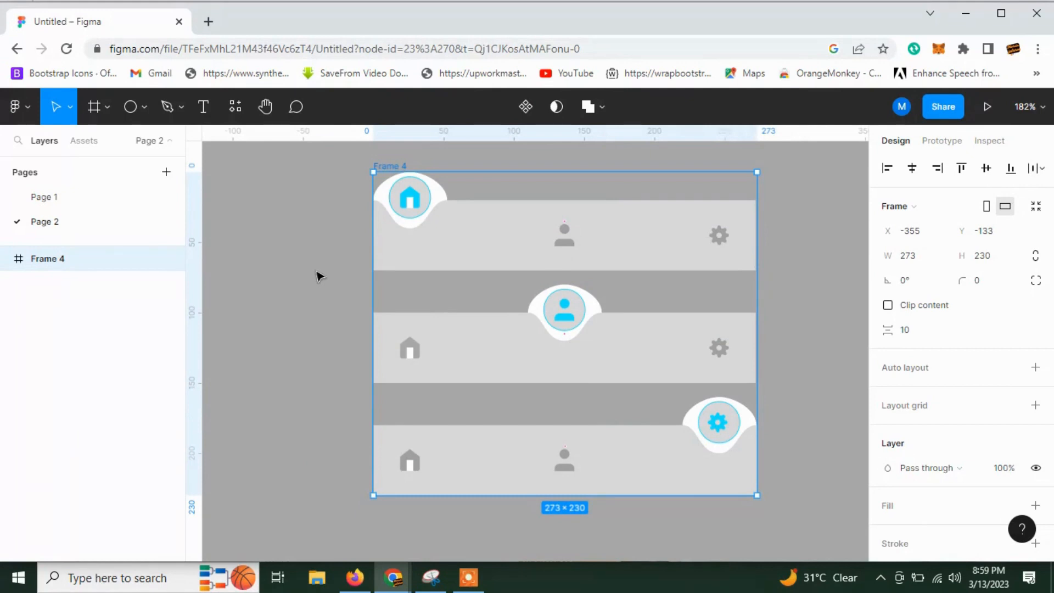
# Fill the rectangles and floating circles of all three navigation bars with black, 000000.
pyautogui.click(465, 262)
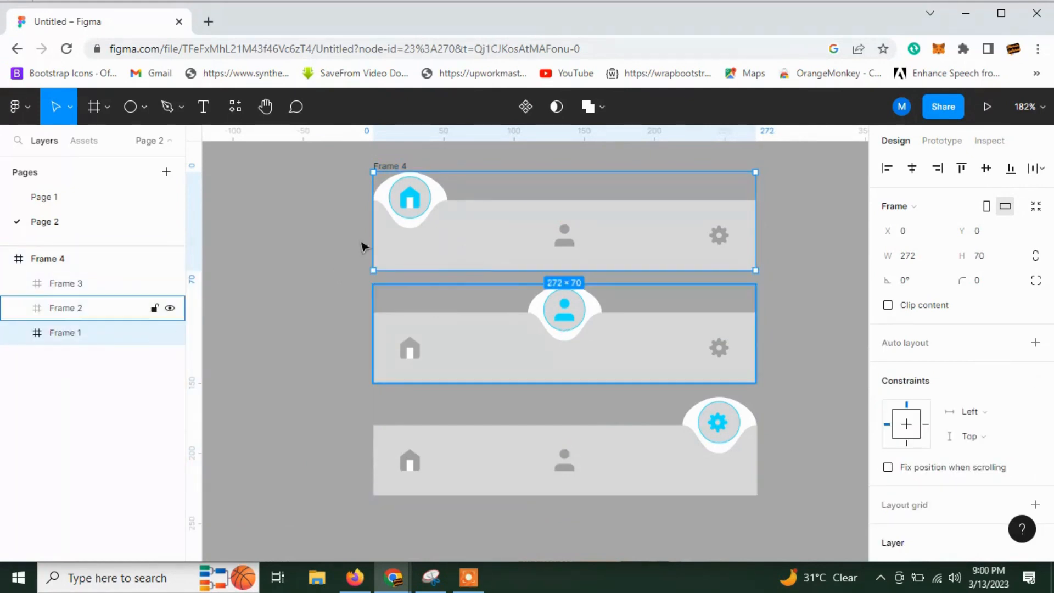
pyautogui.scroll(1, 279, 204)
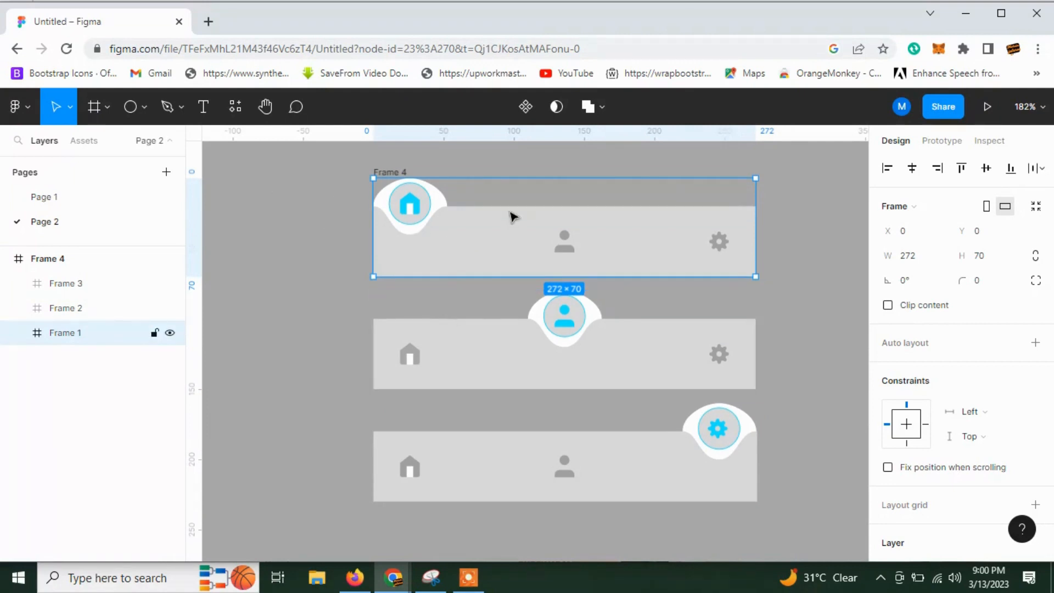
pyautogui.click(483, 240)
pyautogui.keyDown('shift'); pyautogui.click(492, 360); pyautogui.keyUp('shift')
pyautogui.keyDown('shift'); pyautogui.click(500, 482); pyautogui.keyUp('shift')
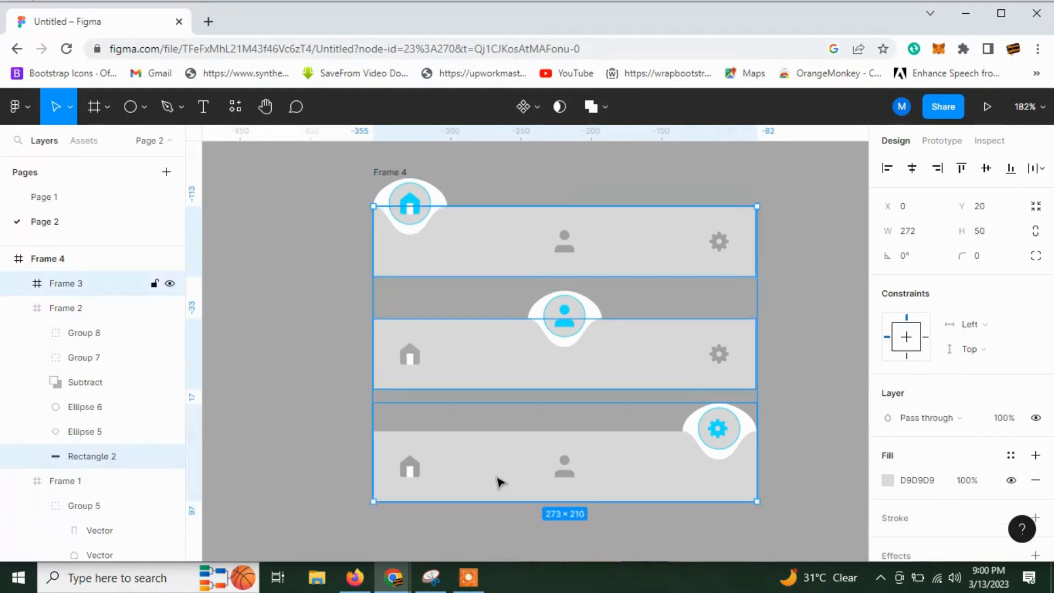
pyautogui.keyDown('shift'); pyautogui.click(497, 477); pyautogui.keyUp('shift')
pyautogui.keyDown('shift'); pyautogui.doubleClick(729, 420); pyautogui.keyUp('shift')
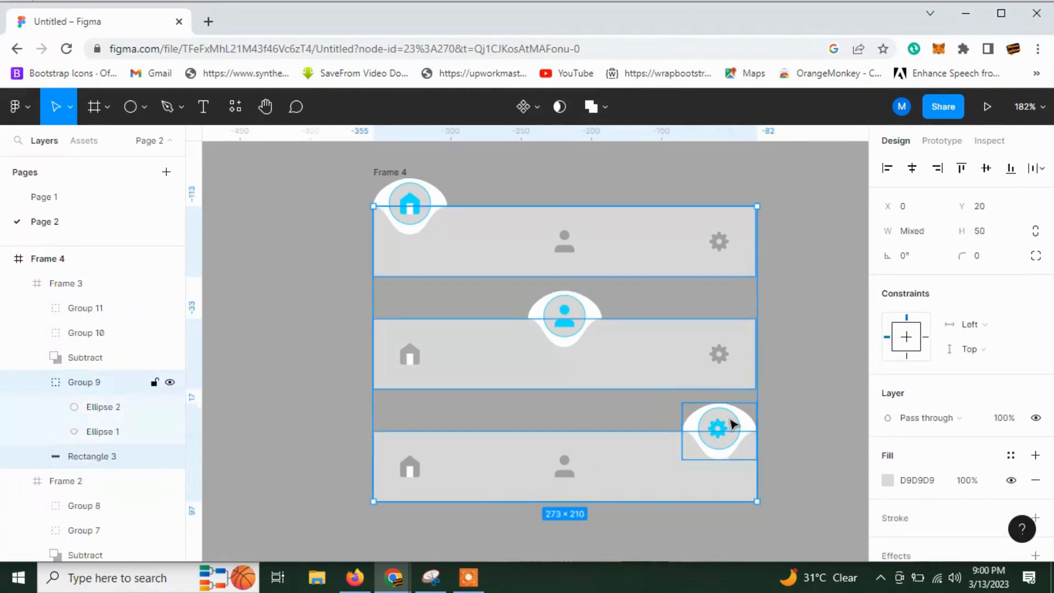
pyautogui.keyDown('shift'); pyautogui.doubleClick(583, 306); pyautogui.keyUp('shift')
pyautogui.keyDown('shift'); pyautogui.click(580, 311); pyautogui.keyUp('shift')
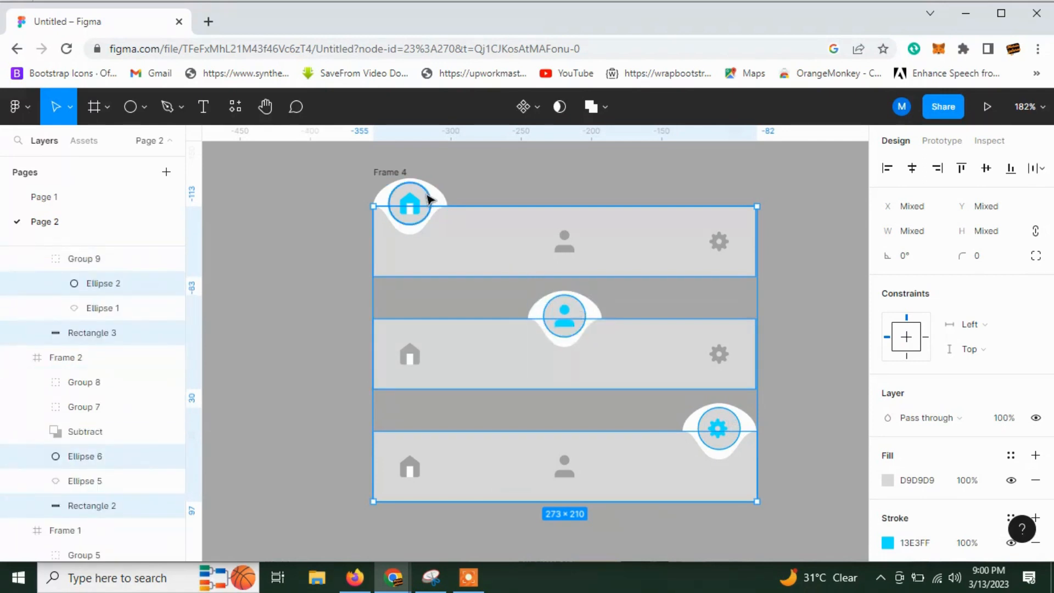
pyautogui.keyDown('shift'); pyautogui.click(430, 198); pyautogui.keyUp('shift')
pyautogui.scroll(-3, 900, 483)
pyautogui.click(888, 403)
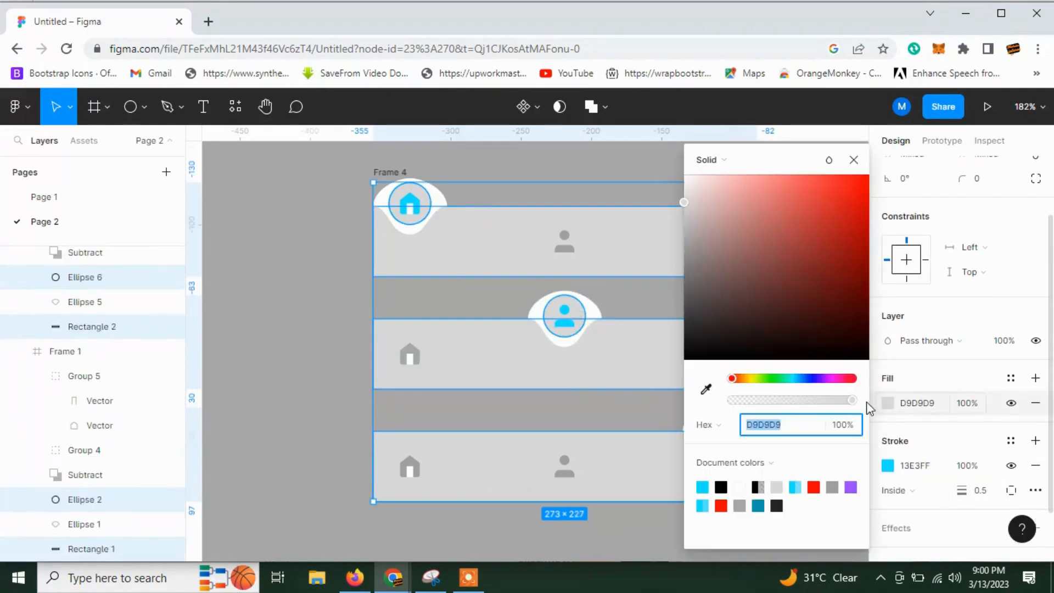
pyautogui.moveTo(736, 317); pyautogui.dragTo(684, 359)
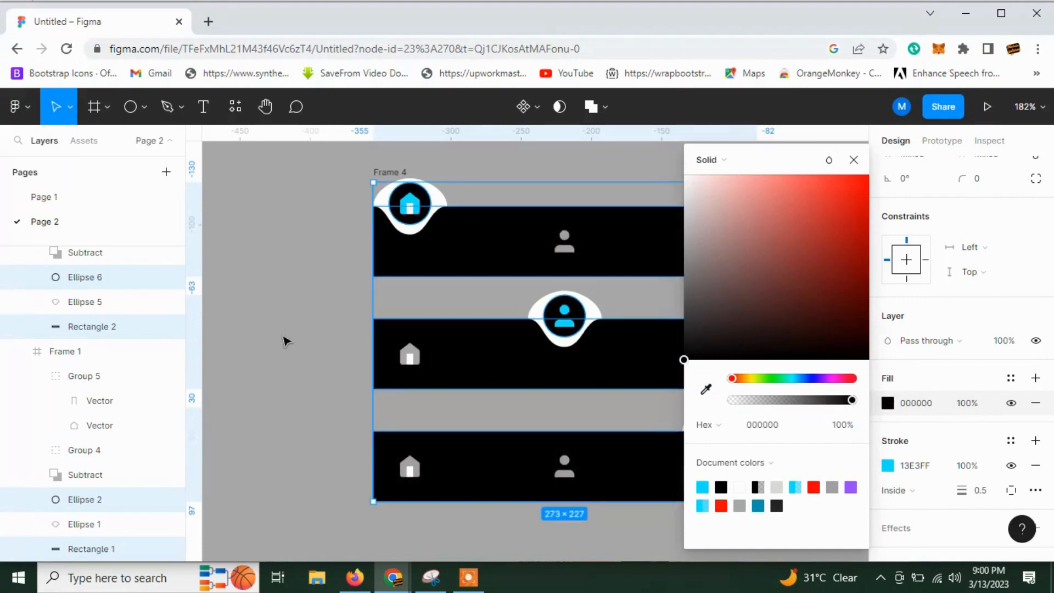
pyautogui.click(285, 341)
# Fill the door of the middle bar's grey home icon with black.
pyautogui.click(410, 355)
pyautogui.click(409, 355)
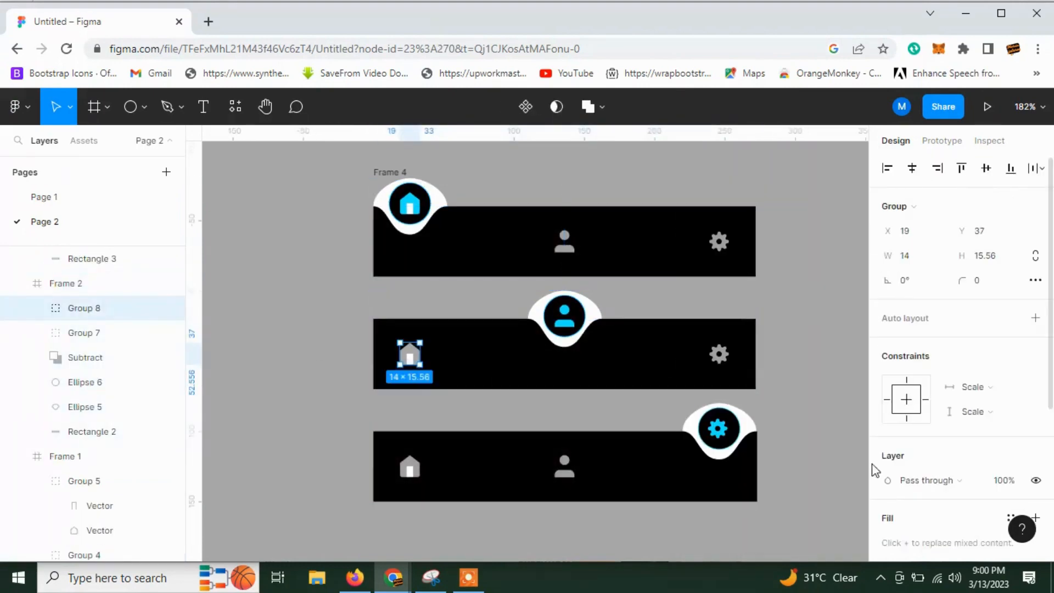
pyautogui.scroll(-4, 873, 469)
pyautogui.doubleClick(409, 358)
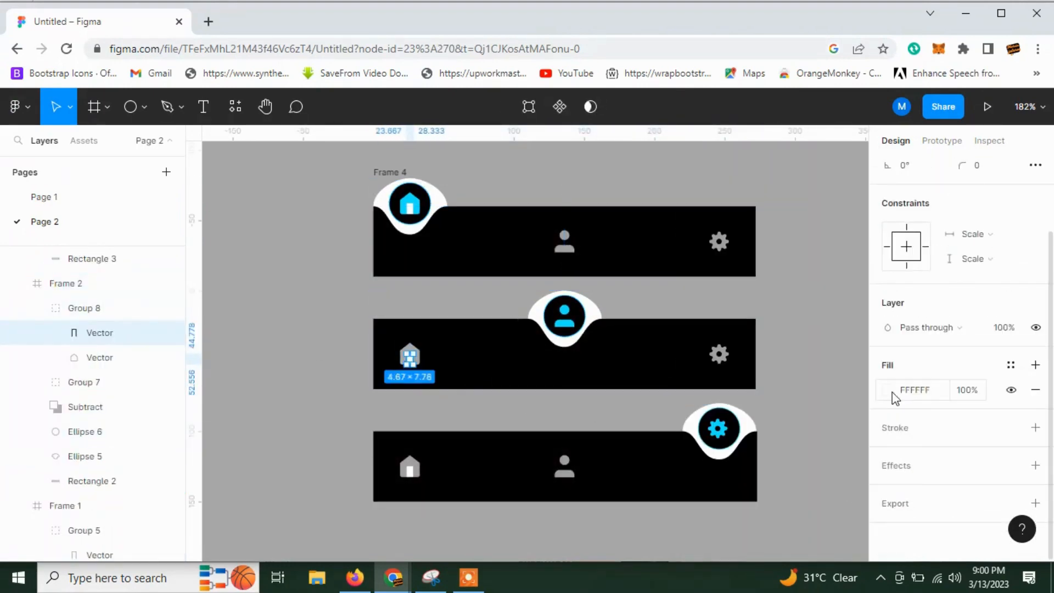
pyautogui.click(888, 389)
pyautogui.moveTo(795, 340); pyautogui.dragTo(662, 381)
# Fill the door of the bottom bar's grey home icon with black, 000000.
pyautogui.click(410, 470)
pyautogui.doubleClick(409, 471)
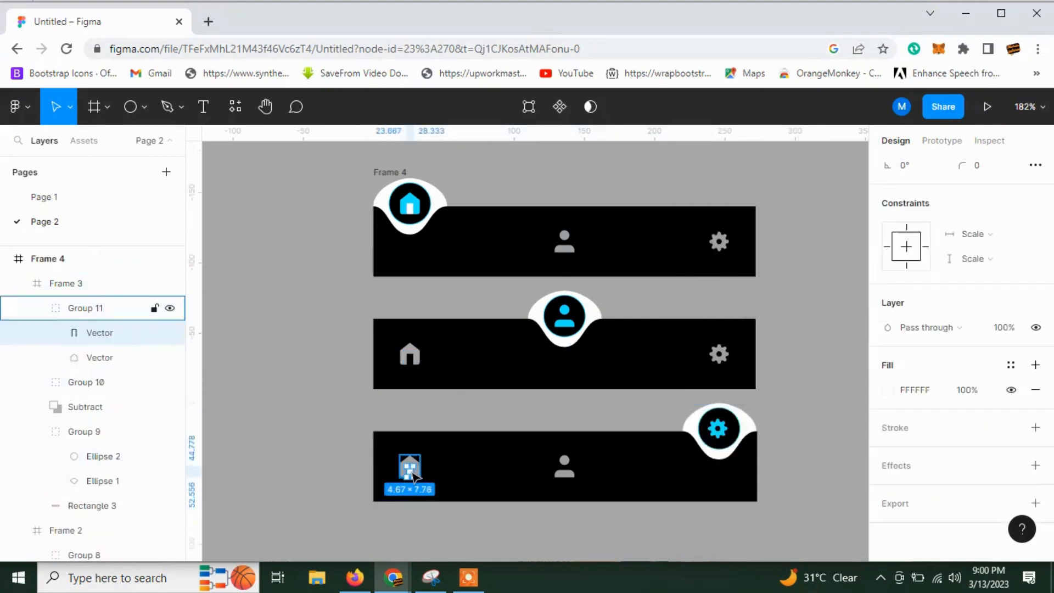
pyautogui.click(888, 390)
pyautogui.moveTo(818, 359); pyautogui.dragTo(686, 358)
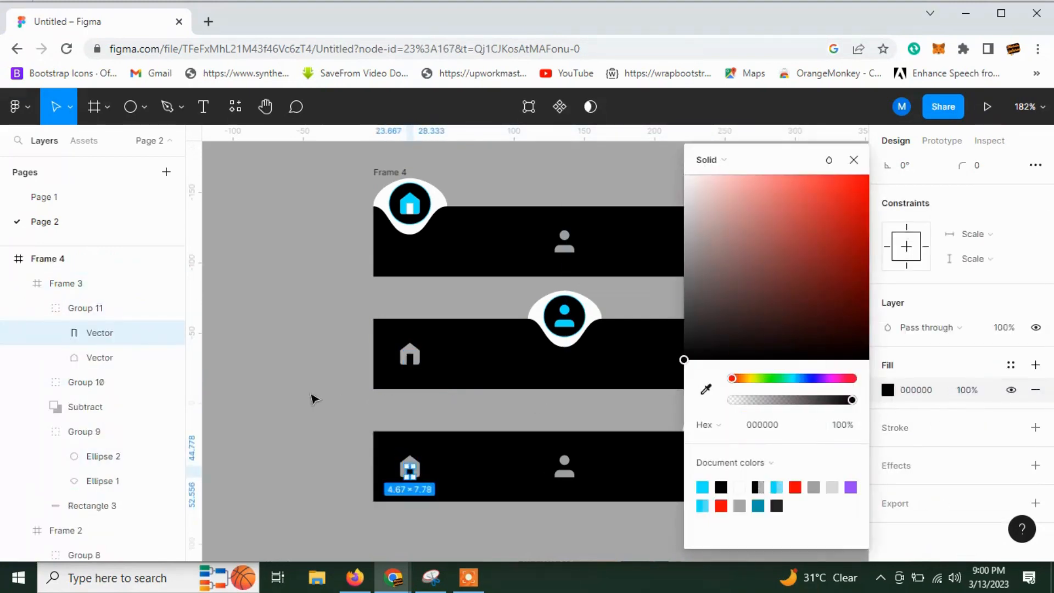
pyautogui.click(313, 400)
# Fill the door of the top bar's cyan home icon with black, 000000.
pyautogui.doubleClick(407, 211)
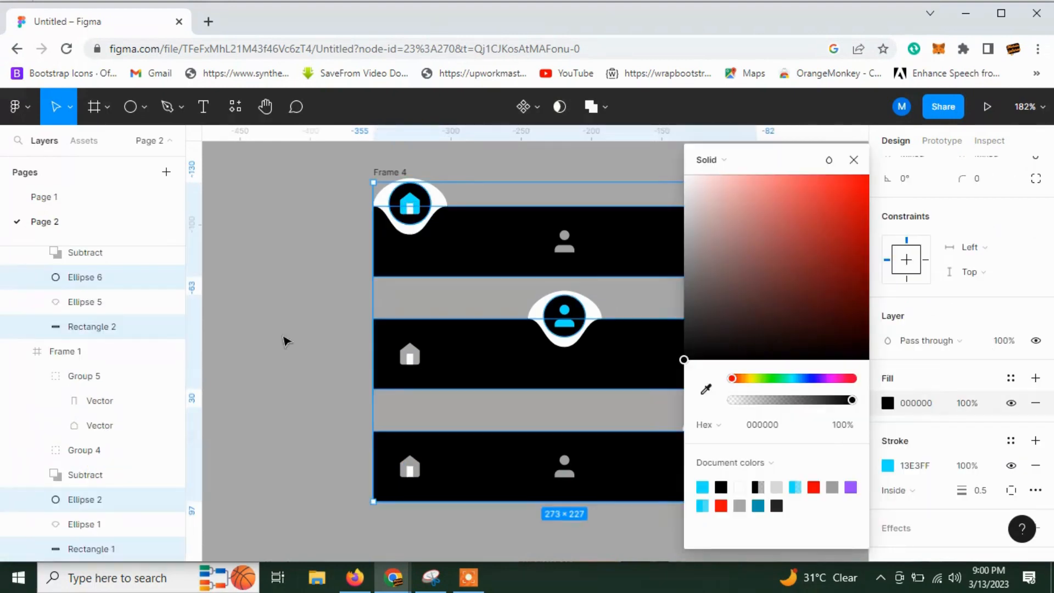
pyautogui.click(284, 340)
pyautogui.doubleClick(410, 362)
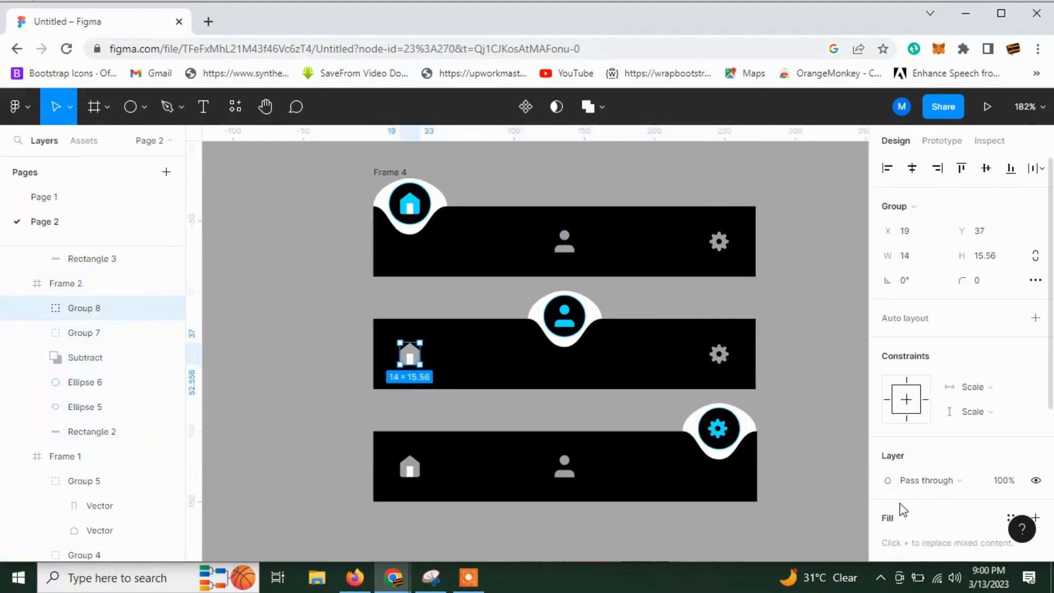
pyautogui.scroll(-3, 901, 508)
pyautogui.doubleClick(410, 359)
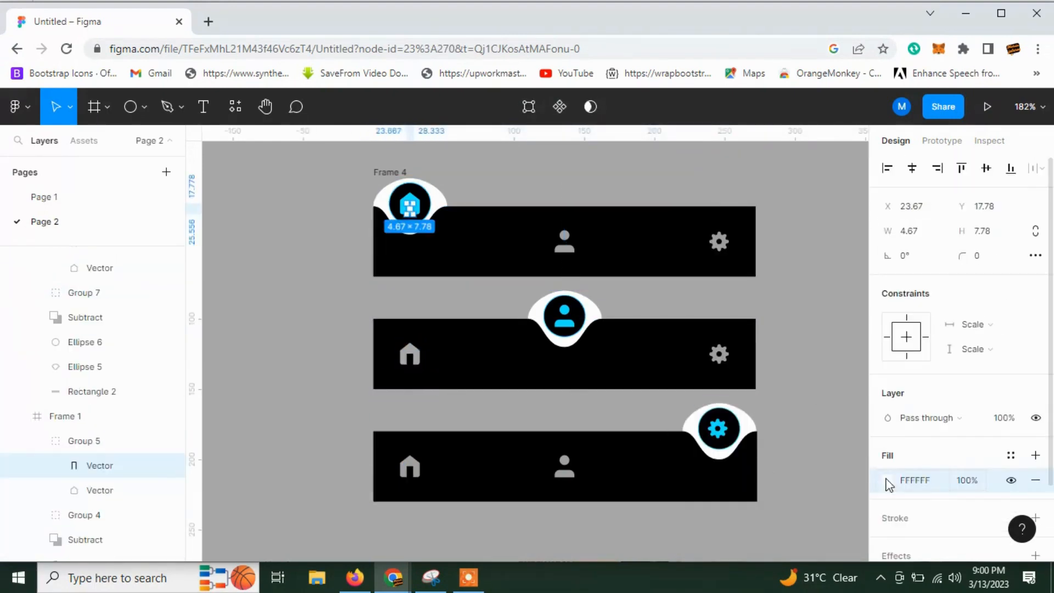
pyautogui.click(889, 483)
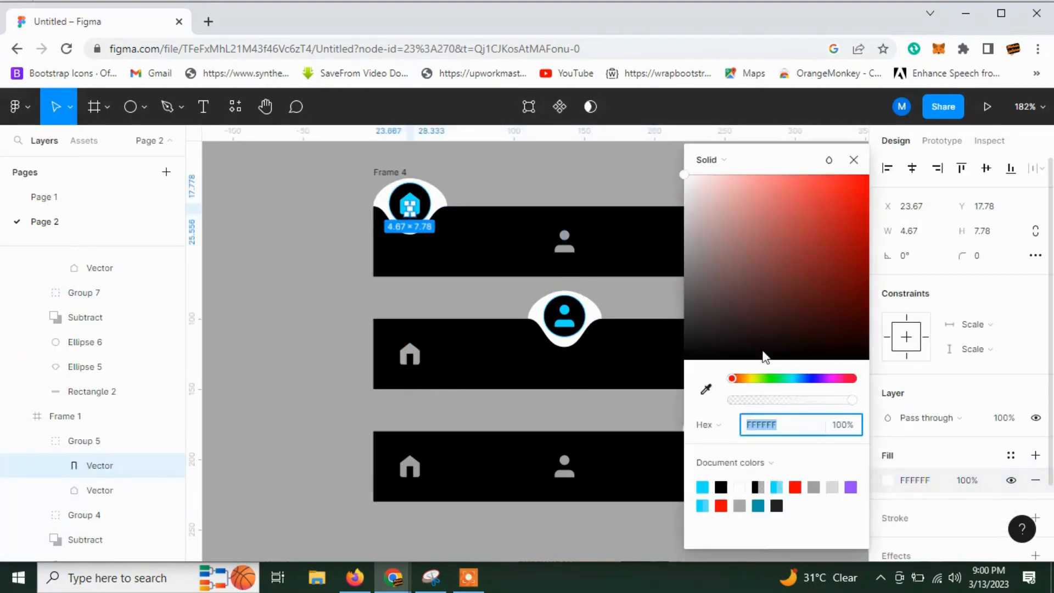
pyautogui.write('000000')
pyautogui.click(277, 342)
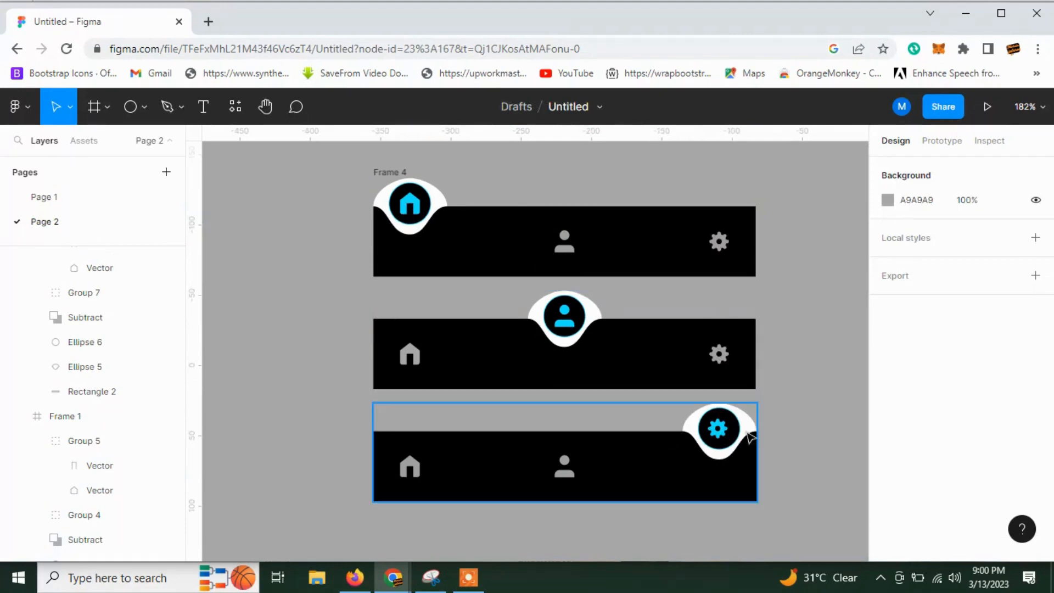
# Center the bottom bar's cyan gear icon horizontally and vertically on its floating circle.
pyautogui.click(717, 425)
pyautogui.doubleClick(719, 427)
pyautogui.scroll(5, 736, 427)
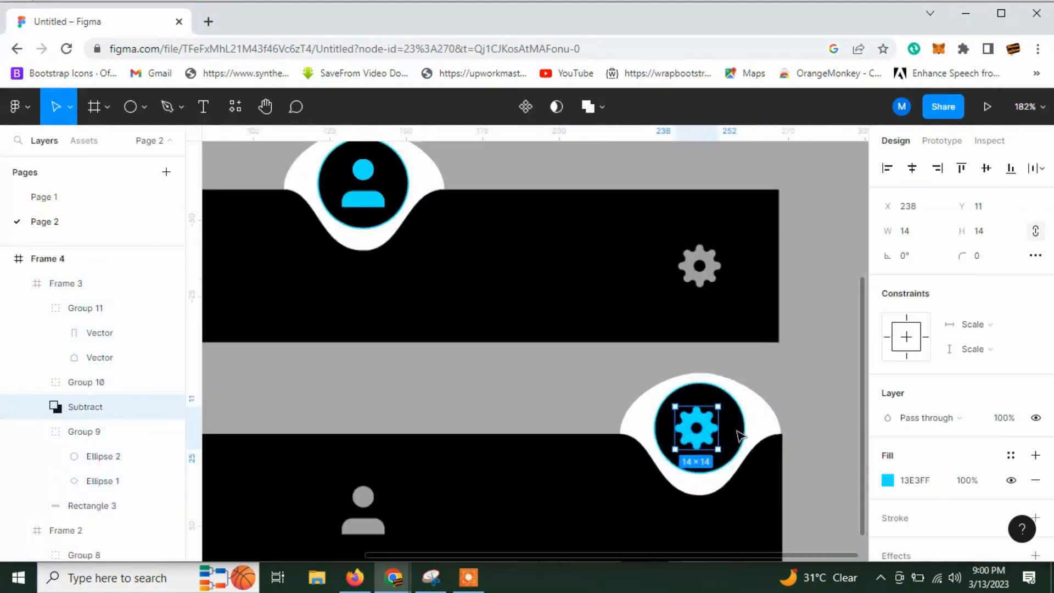
pyautogui.keyDown('shift'); pyautogui.click(737, 431); pyautogui.keyUp('shift')
pyautogui.doubleClick(731, 435)
pyautogui.keyDown('shift'); pyautogui.click(713, 430); pyautogui.keyUp('shift')
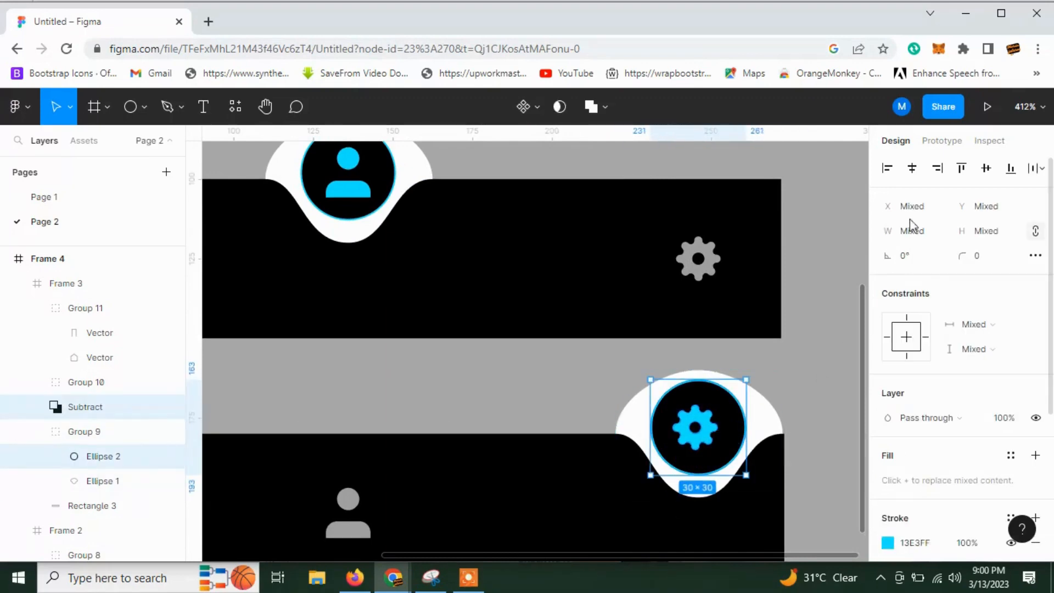
pyautogui.click(914, 170)
pyautogui.click(988, 171)
pyautogui.click(576, 407)
pyautogui.scroll(-7, 544, 412)
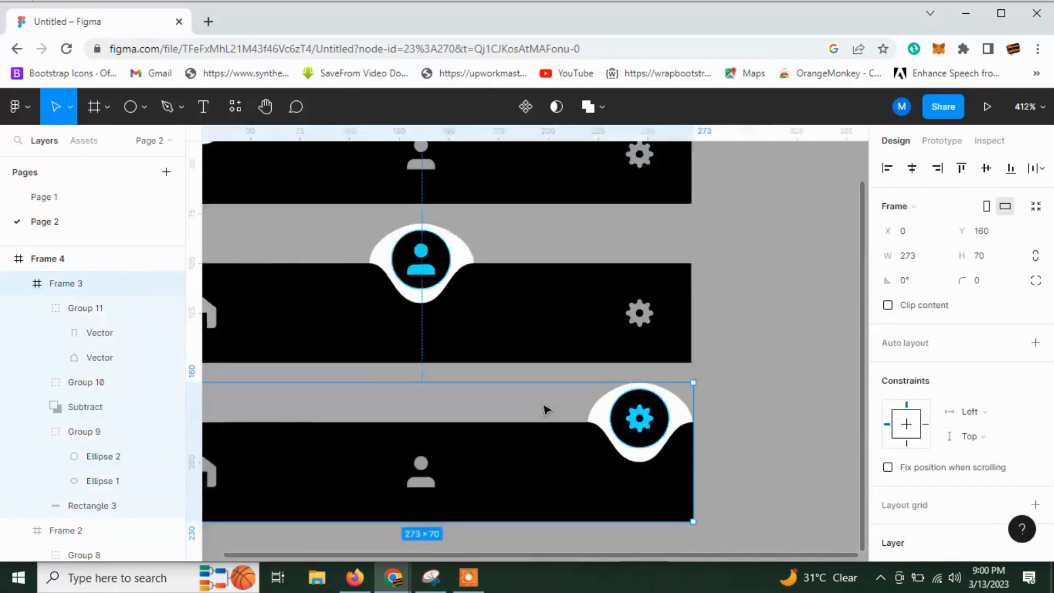
pyautogui.scroll(2, 542, 404)
pyautogui.hscroll(-3, 714, 397)
pyautogui.click(301, 203)
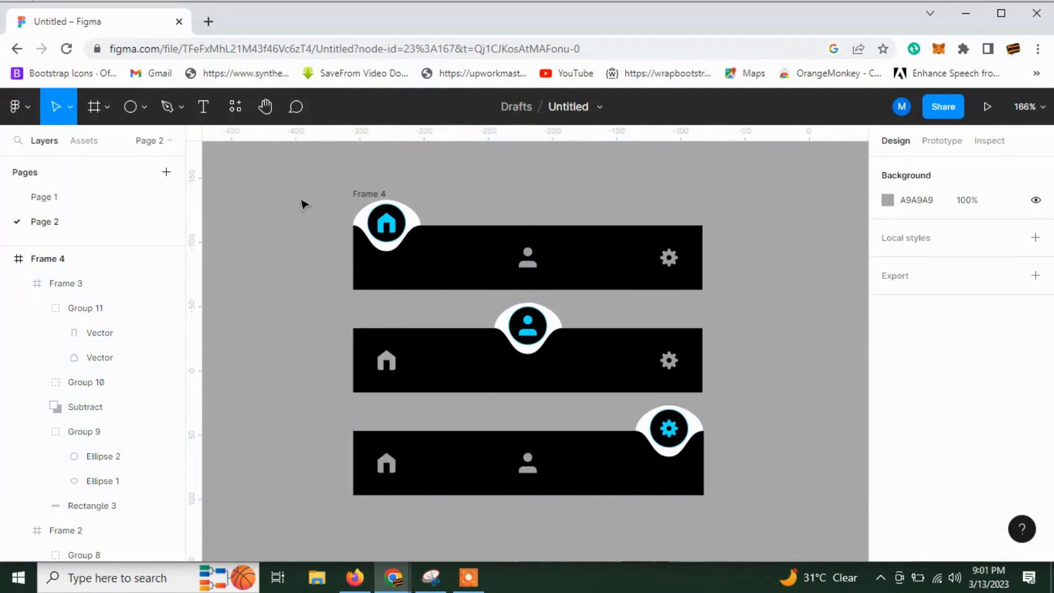
# Try to turn the parent Frame 4 into a single component.
pyautogui.click(356, 194)
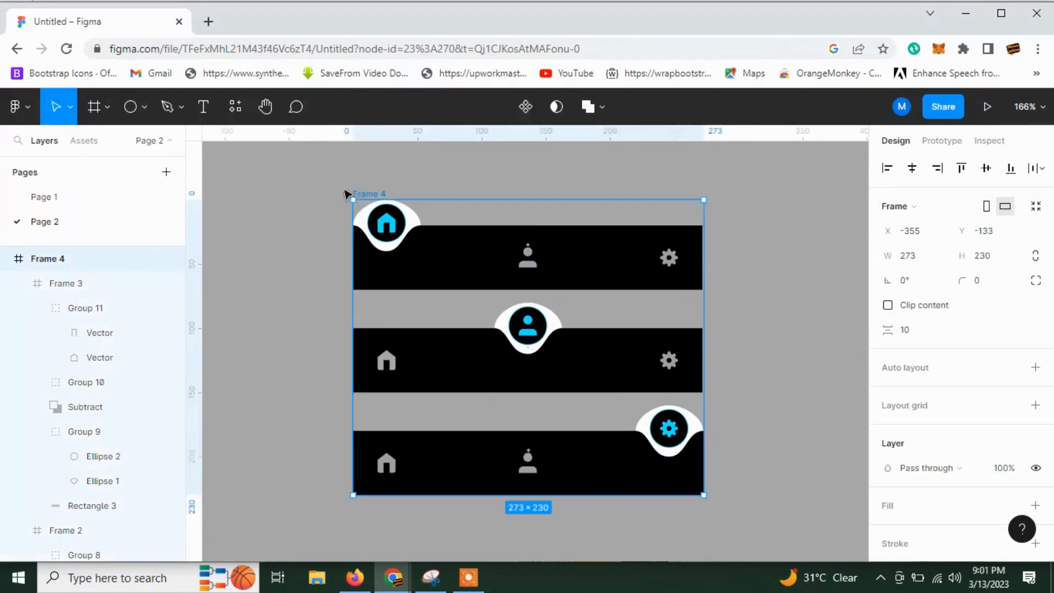
pyautogui.click(525, 107)
pyautogui.hotkey('ctrl', 'z')
pyautogui.hotkey('ctrl', 'z')
pyautogui.hotkey('ctrl', 'z')
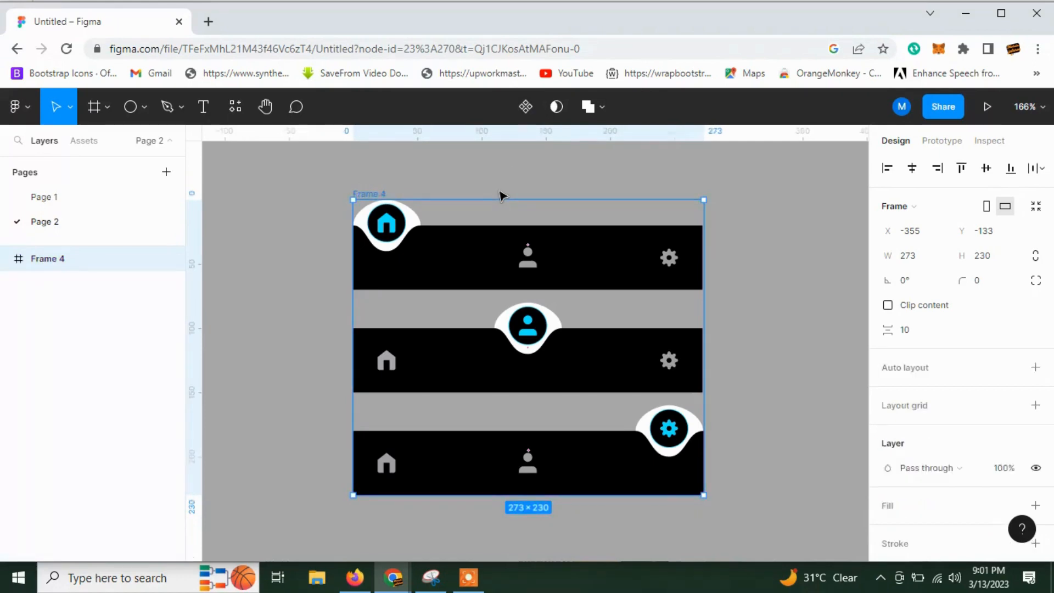
pyautogui.click(320, 247)
pyautogui.hotkey('ctrl', 'z')
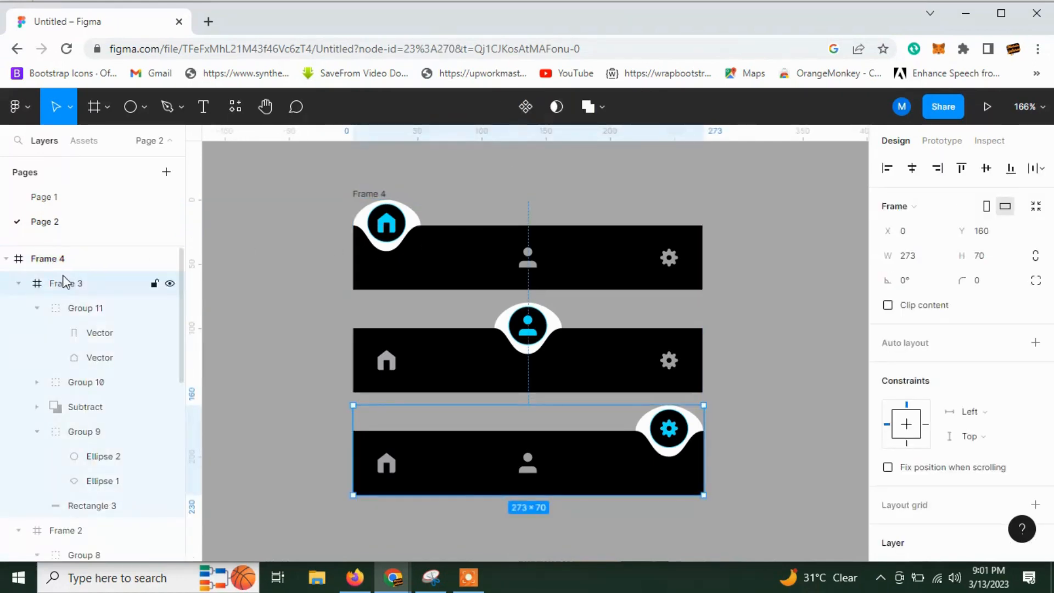
# Move Frame 1, Frame 2 and Frame 3 out of Frame 4 and delete the emptied Frame 4.
pyautogui.click(20, 283)
pyautogui.click(20, 308)
pyautogui.click(20, 333)
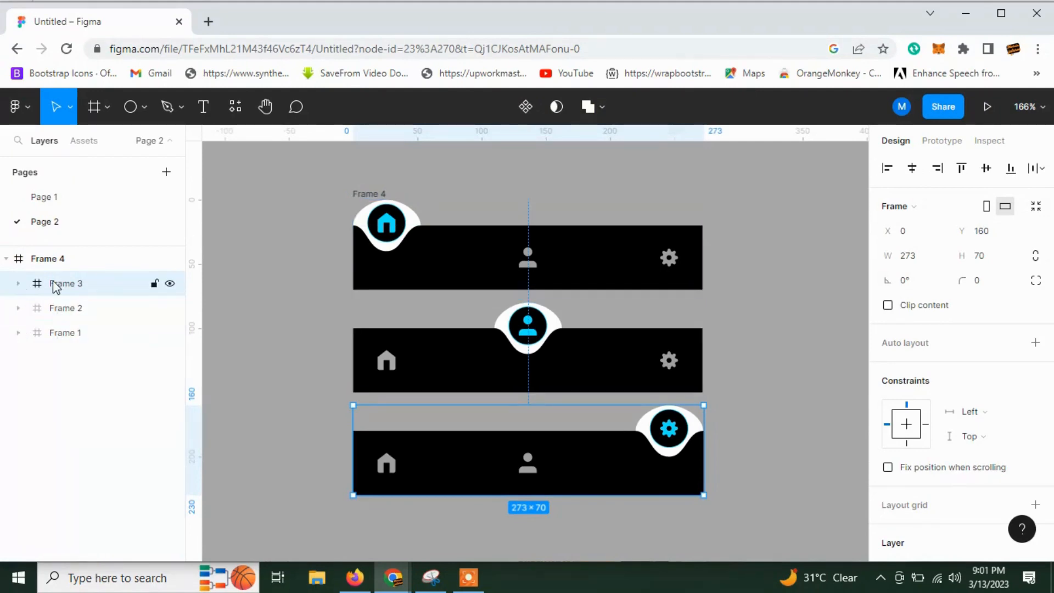
pyautogui.keyDown('shift'); pyautogui.click(58, 334); pyautogui.keyUp('shift')
pyautogui.moveTo(57, 333); pyautogui.dragTo(74, 269)
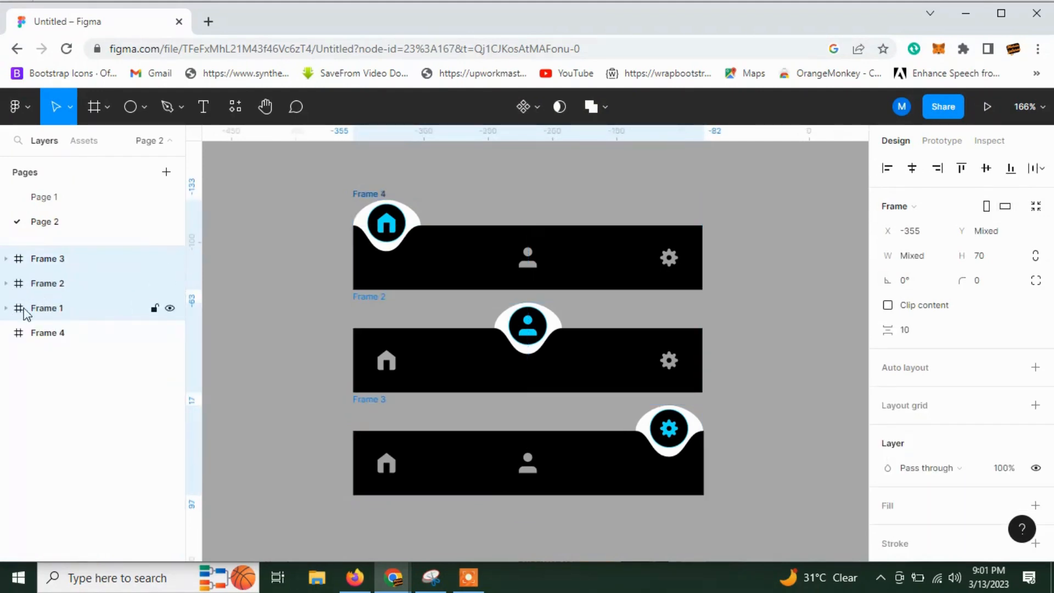
pyautogui.click(55, 333)
pyautogui.press('Delete')
# Combine the three navigation bar frames into a component set and open its prototype settings.
pyautogui.moveTo(307, 177); pyautogui.dragTo(708, 514)
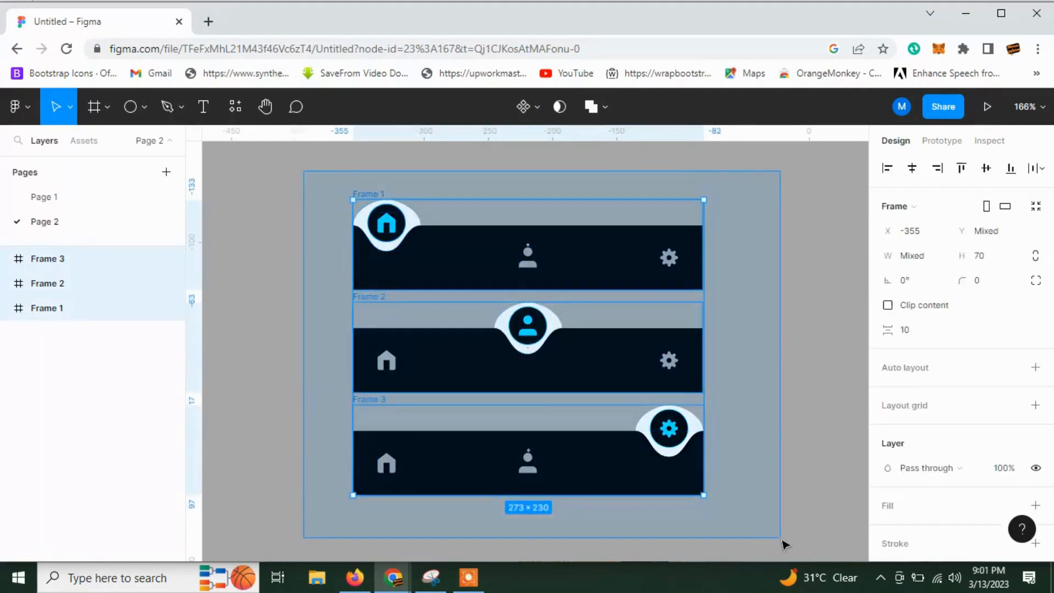
pyautogui.click(542, 107)
pyautogui.click(535, 180)
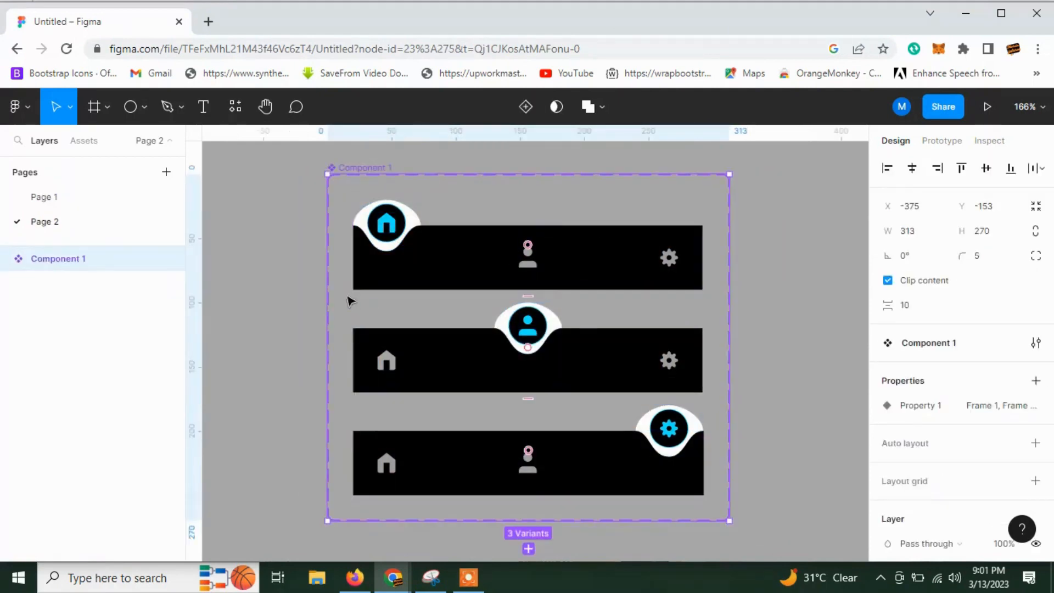
pyautogui.click(940, 142)
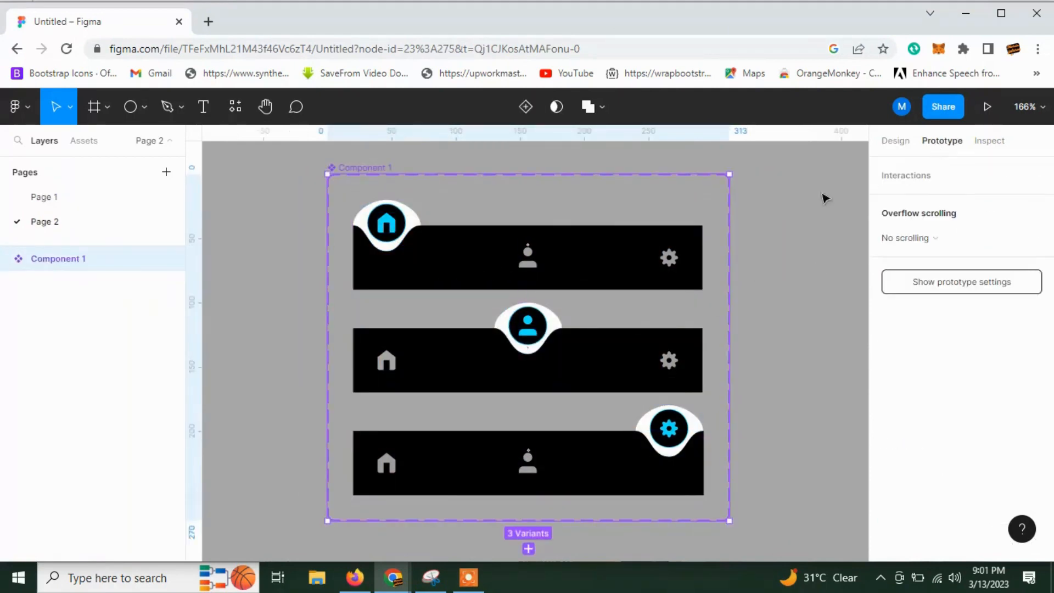
# Link the top bar's person icon to the second variant and its gear icon to Frame 3 with on-click Change to interactions.
pyautogui.click(398, 228)
pyautogui.moveTo(402, 229)
pyautogui.mouseDown()
pyautogui.moveTo(454, 288)
pyautogui.moveTo(537, 335)
pyautogui.moveTo(398, 231)
pyautogui.mouseUp()
pyautogui.click(549, 261)
pyautogui.click(527, 258)
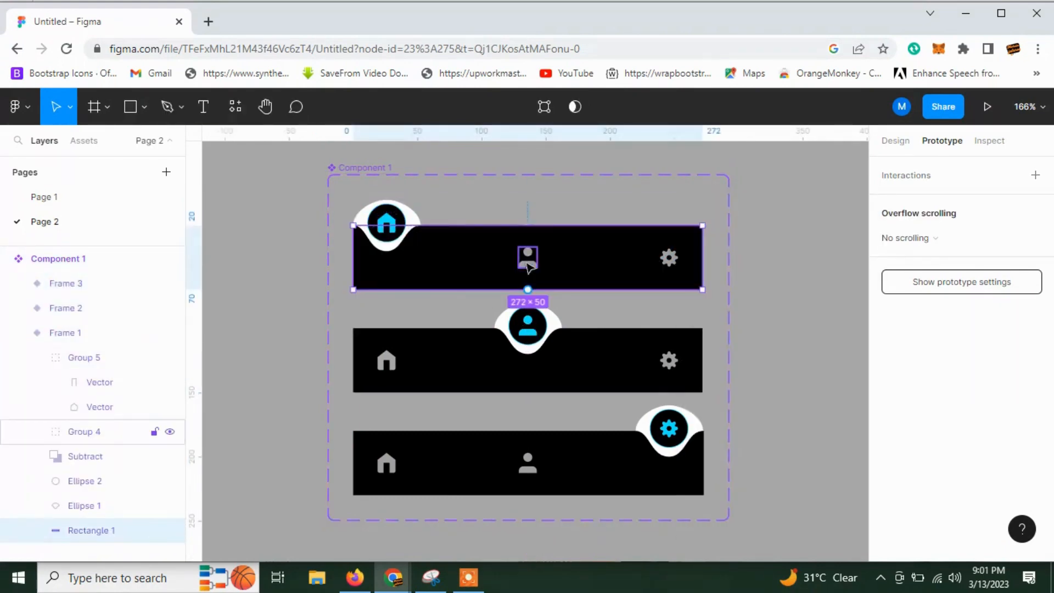
pyautogui.moveTo(528, 267); pyautogui.dragTo(494, 332)
pyautogui.click(668, 258)
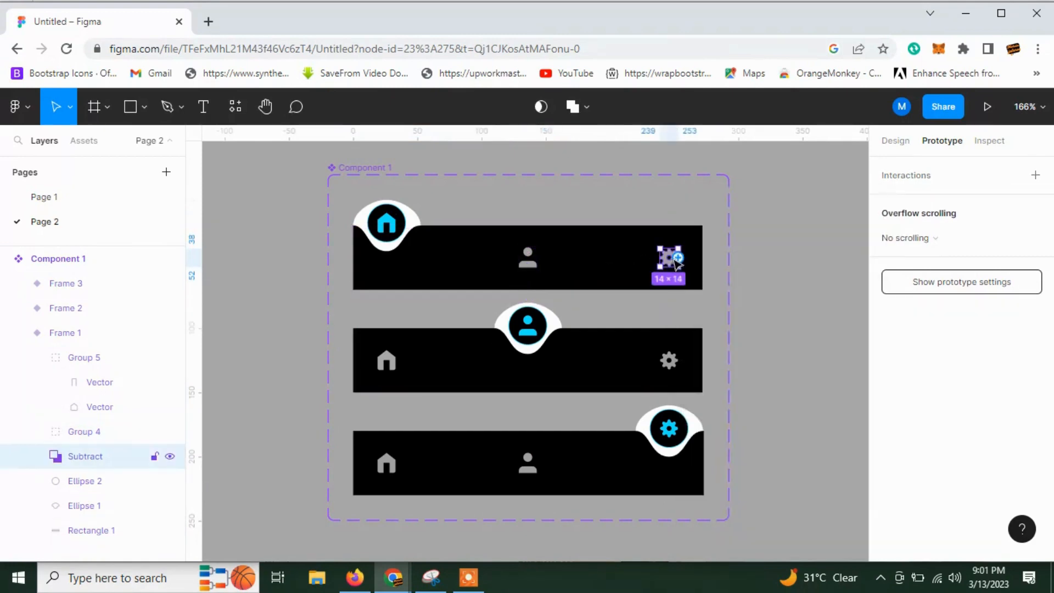
pyautogui.moveTo(669, 267); pyautogui.dragTo(670, 428)
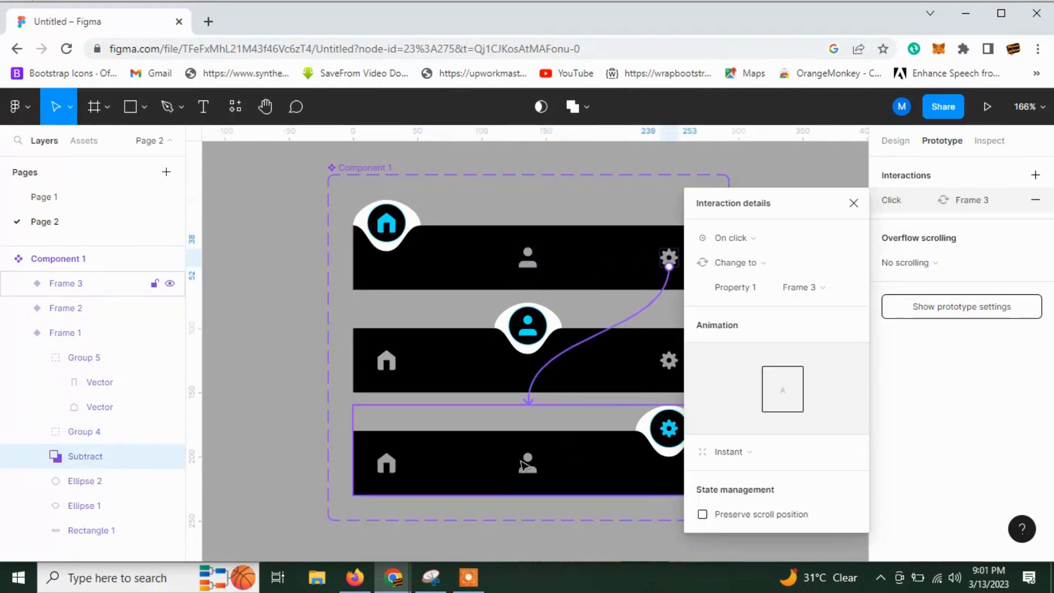
# Link the middle bar's gear icon to the third variant and its home icon to the first variant.
pyautogui.click(668, 364)
pyautogui.moveTo(668, 352); pyautogui.dragTo(403, 485)
pyautogui.click(387, 363)
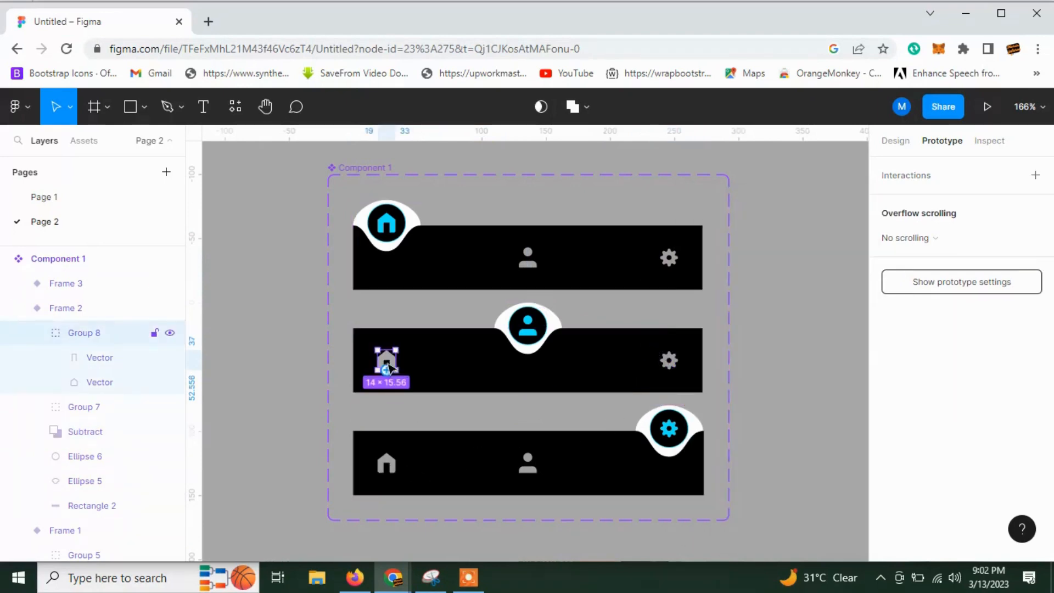
pyautogui.moveTo(457, 271); pyautogui.dragTo(456, 271)
# Link the bottom bar's home icon to the first variant and its person icon to the second variant.
pyautogui.click(392, 464)
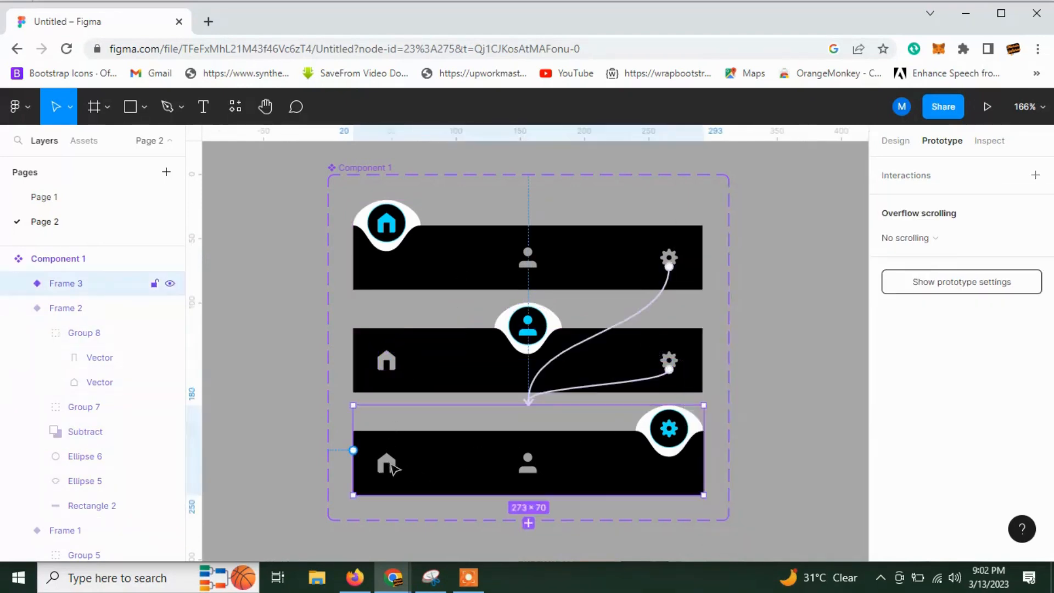
pyautogui.click(384, 474)
pyautogui.moveTo(405, 340); pyautogui.dragTo(551, 389)
pyautogui.click(526, 471)
pyautogui.click(308, 289)
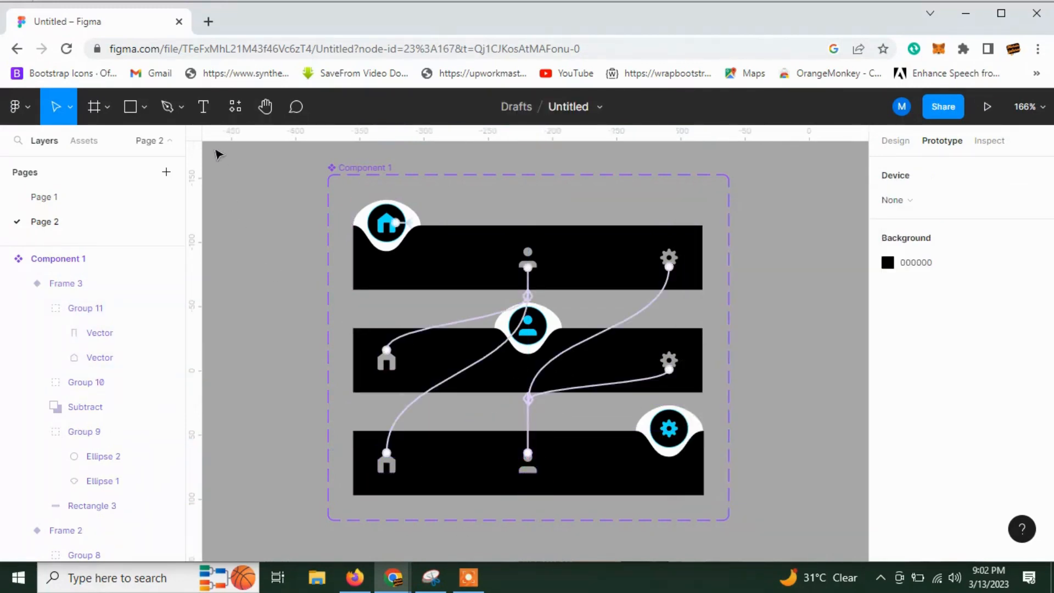
# Add an iPhone 14 Pro Max frame to the canvas beside the component set.
pyautogui.moveTo(275, 319); pyautogui.dragTo(406, 324)
pyautogui.click(109, 107)
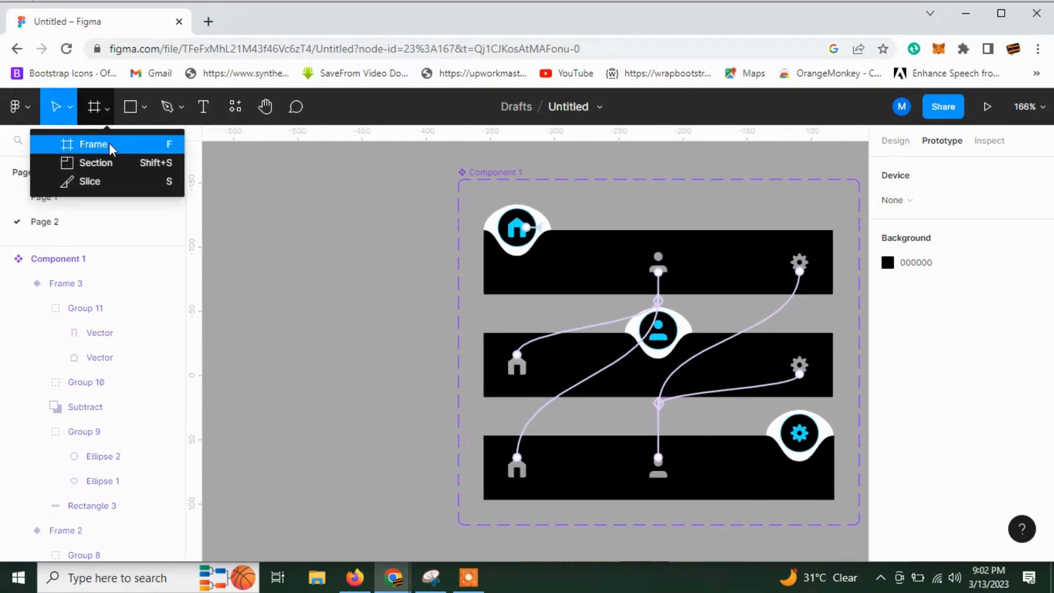
pyautogui.click(109, 143)
pyautogui.click(891, 195)
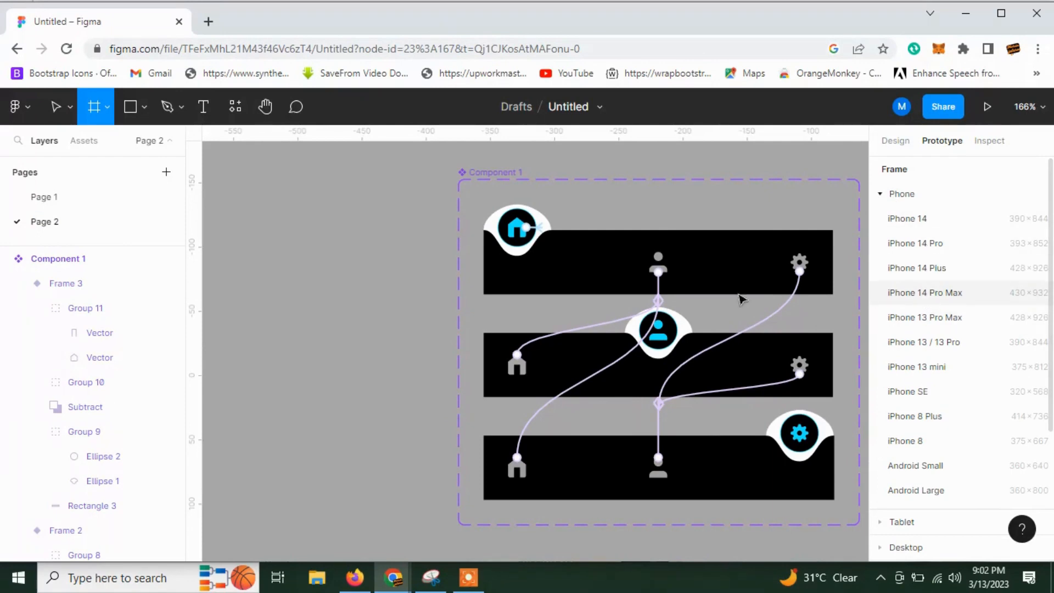
pyautogui.click(925, 292)
pyautogui.click(357, 314)
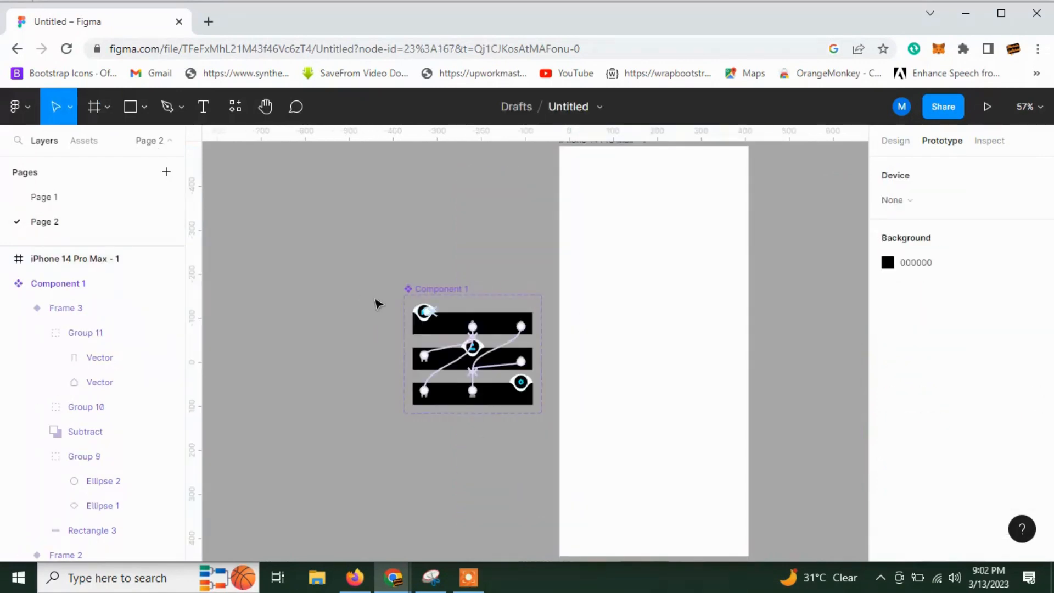
pyautogui.click(235, 110)
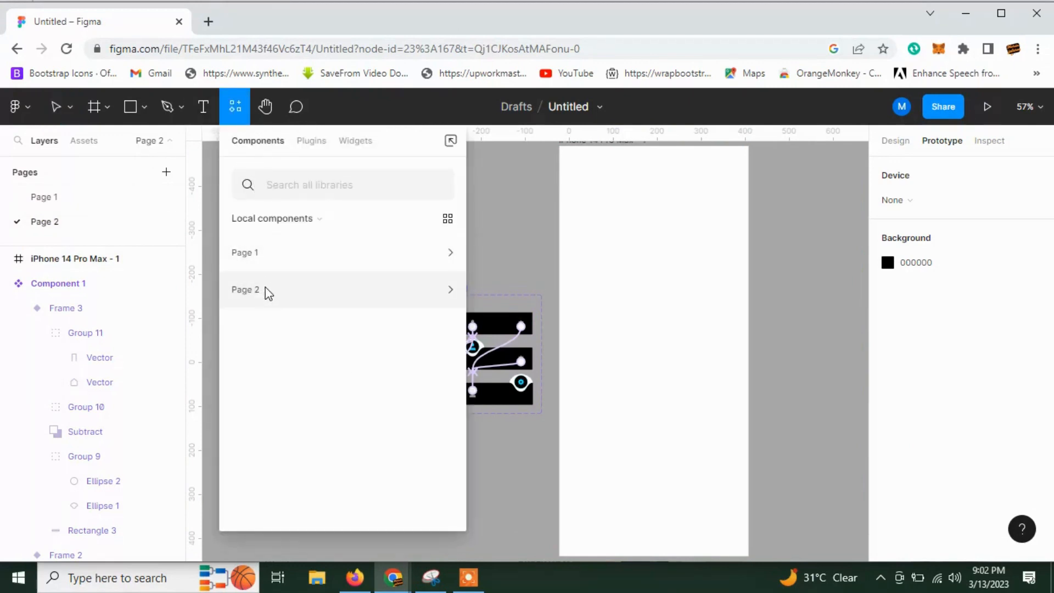
pyautogui.click(289, 300)
pyautogui.moveTo(553, 358); pyautogui.dragTo(667, 362)
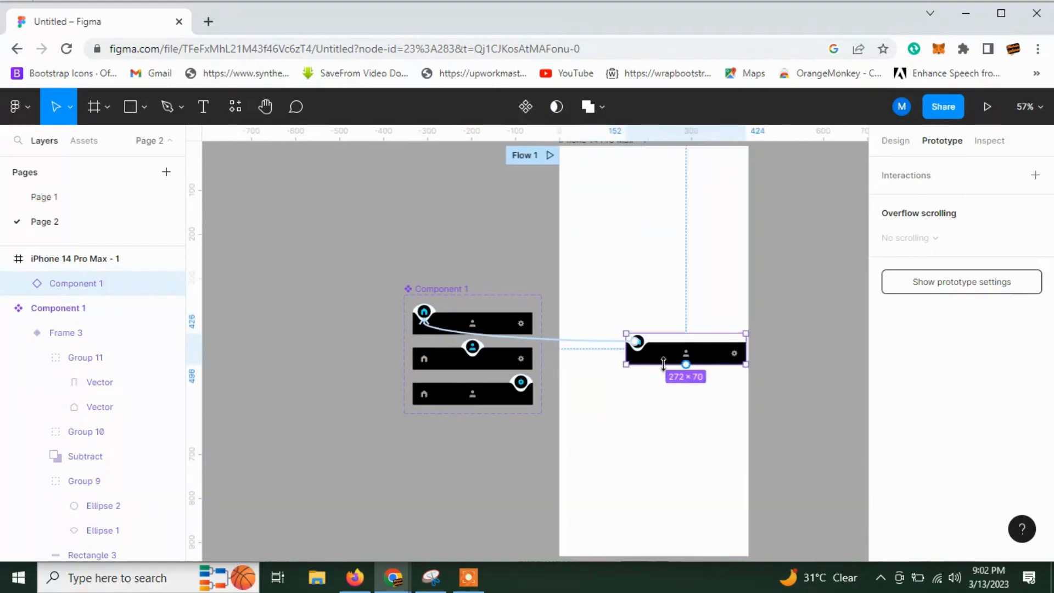
pyautogui.hotkey('ctrl', 'z')
pyautogui.hotkey('ctrl', 'z')
# Switch to design settings and insert an instance of Page 2's navigation bar component into the iPhone 14 Pro Max frame.
pyautogui.click(607, 313)
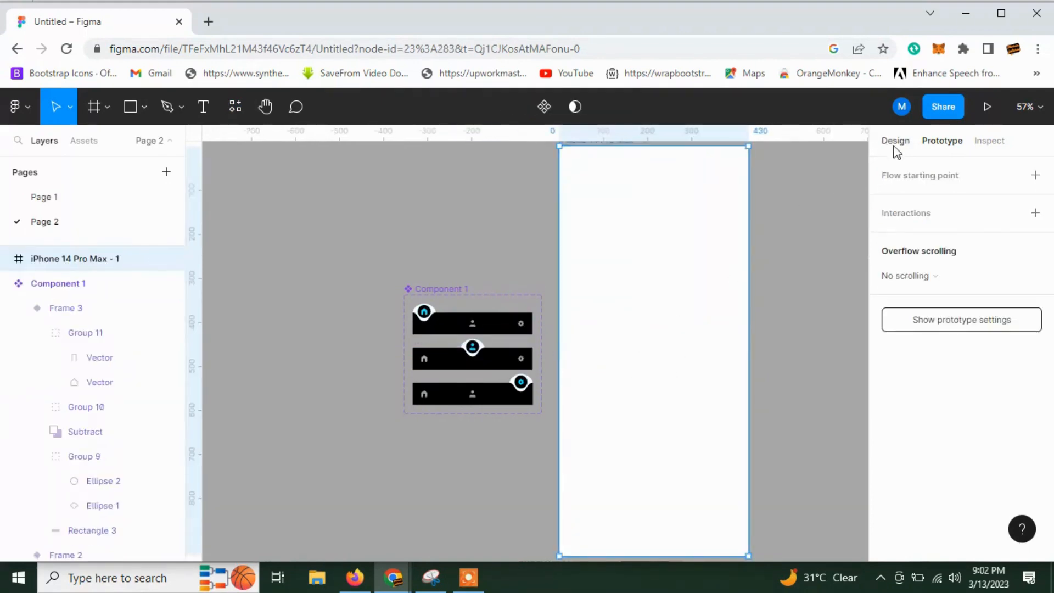
pyautogui.click(895, 141)
pyautogui.click(235, 108)
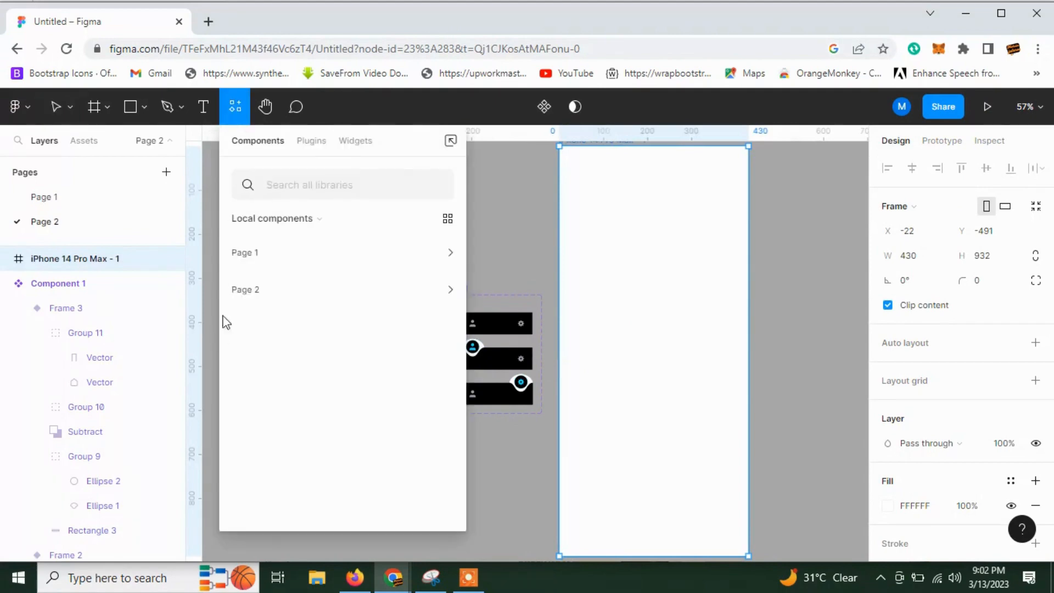
pyautogui.click(241, 262)
pyautogui.click(250, 264)
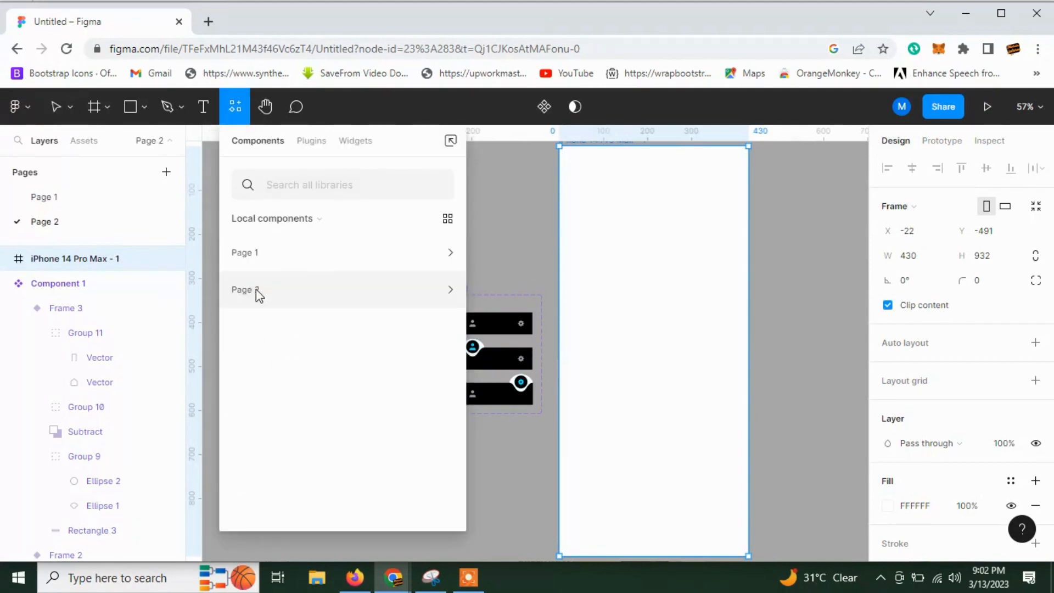
pyautogui.click(256, 289)
pyautogui.moveTo(290, 306); pyautogui.dragTo(645, 393)
pyautogui.click(665, 414)
pyautogui.scroll(-1, 424, 316)
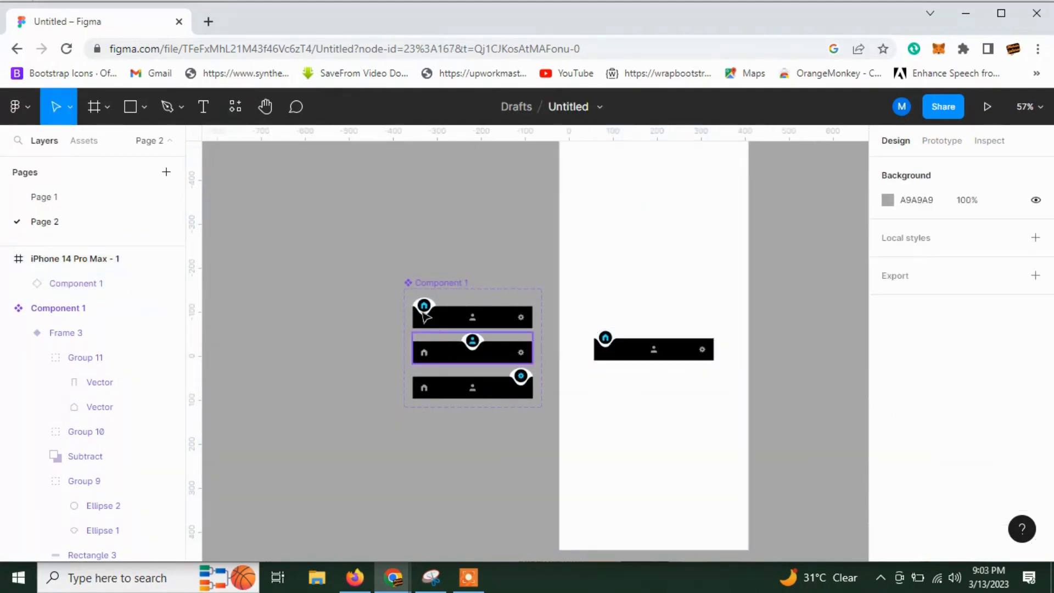
# Scale the component set up until the bar instance is about 388 wide, and move the instance to the phone frame's left edge.
pyautogui.click(434, 283)
pyautogui.press('k')
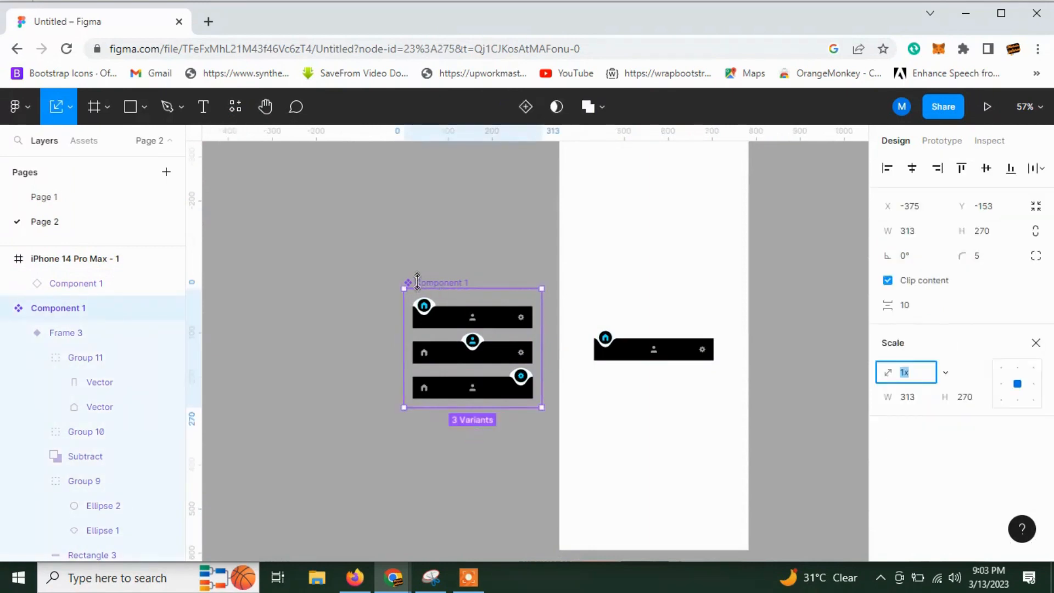
pyautogui.moveTo(405, 288); pyautogui.dragTo(346, 230)
pyautogui.click(630, 365)
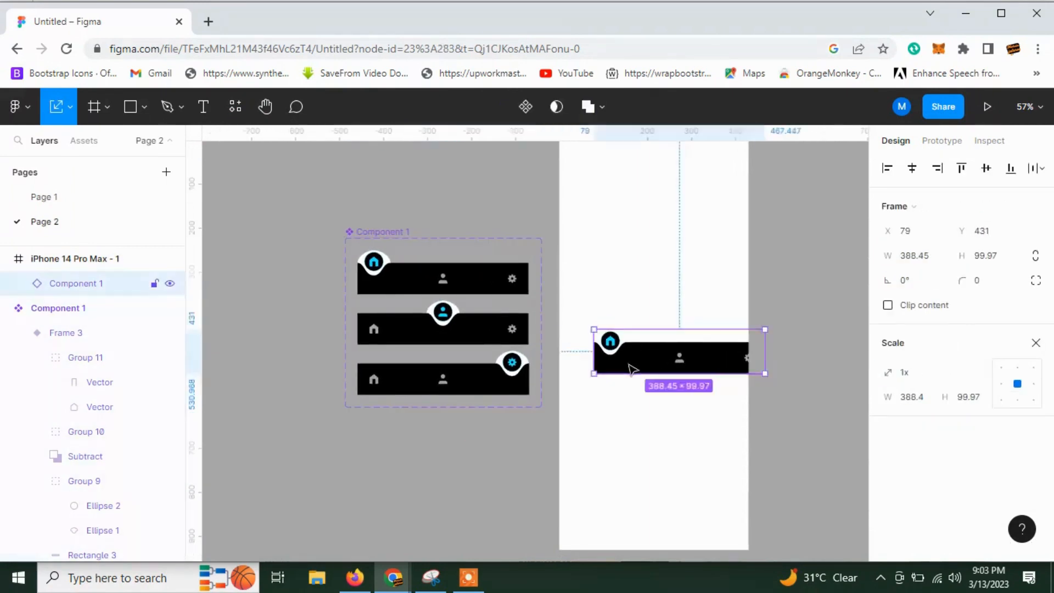
pyautogui.moveTo(630, 365); pyautogui.dragTo(609, 390)
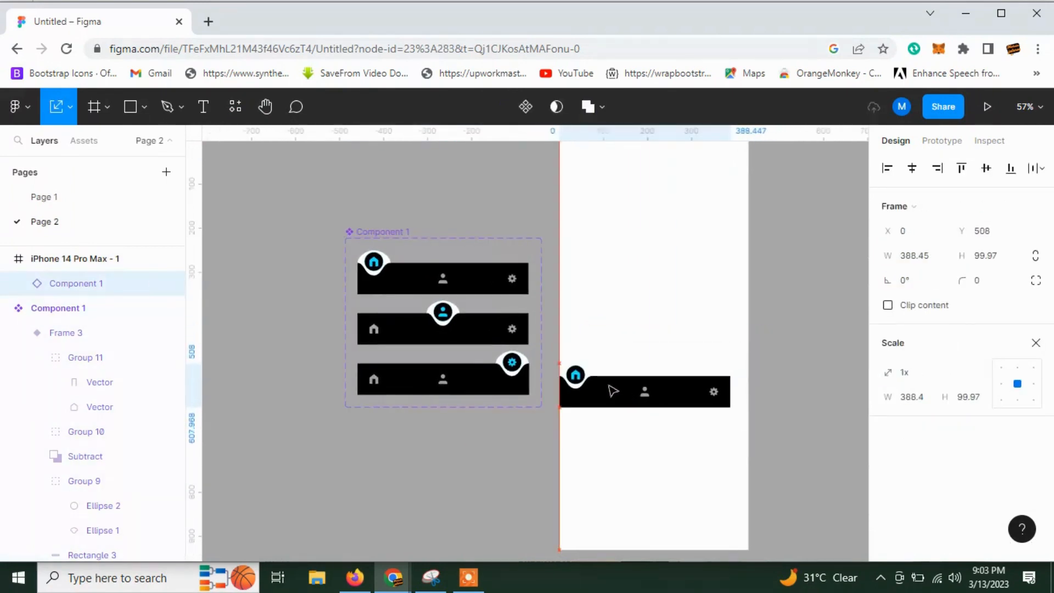
# Scale the component set up further so the bar instance spans the phone frame's width, at about 434 wide.
pyautogui.click(350, 244)
pyautogui.moveTo(345, 238); pyautogui.dragTo(320, 219)
pyautogui.click(380, 460)
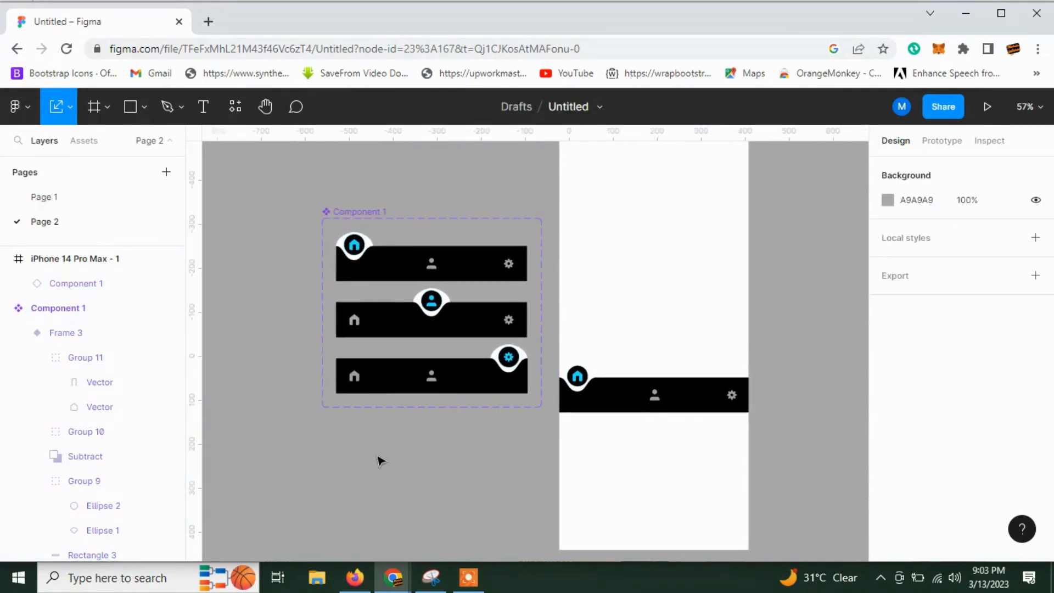
# Move the navigation bar instance down to the bottom edge of the iPhone 14 Pro Max frame.
pyautogui.scroll(-2, 607, 433)
pyautogui.moveTo(653, 372); pyautogui.dragTo(652, 509)
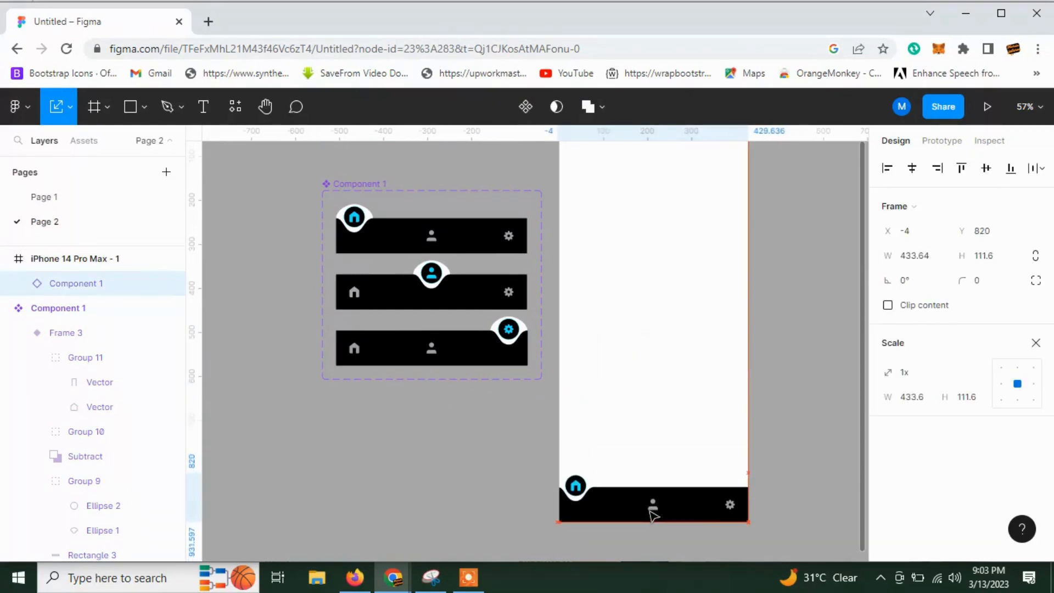
pyautogui.click(467, 490)
pyautogui.click(602, 475)
pyautogui.click(508, 489)
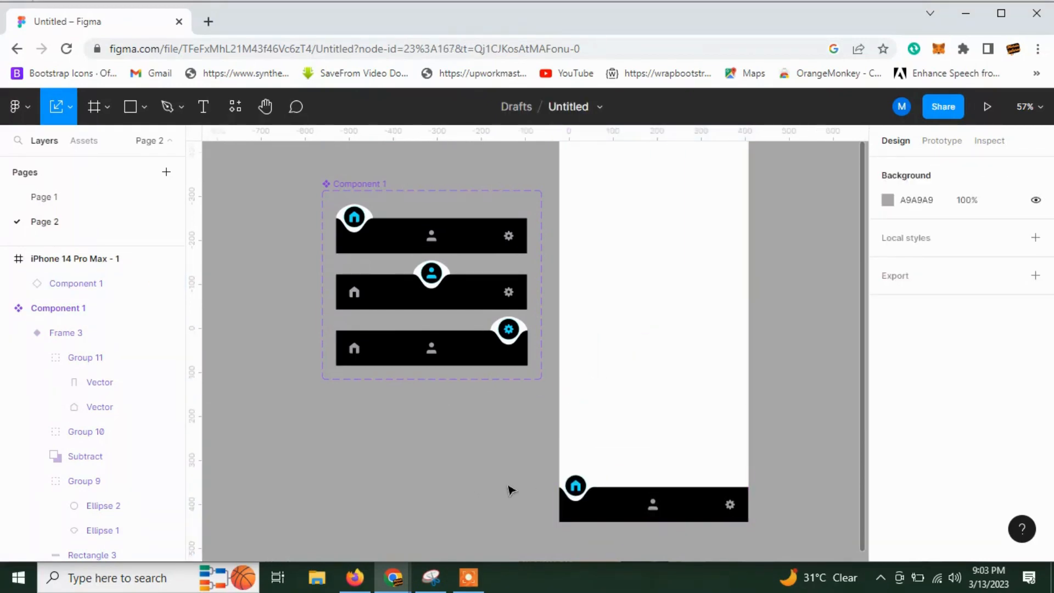
pyautogui.scroll(1, 508, 490)
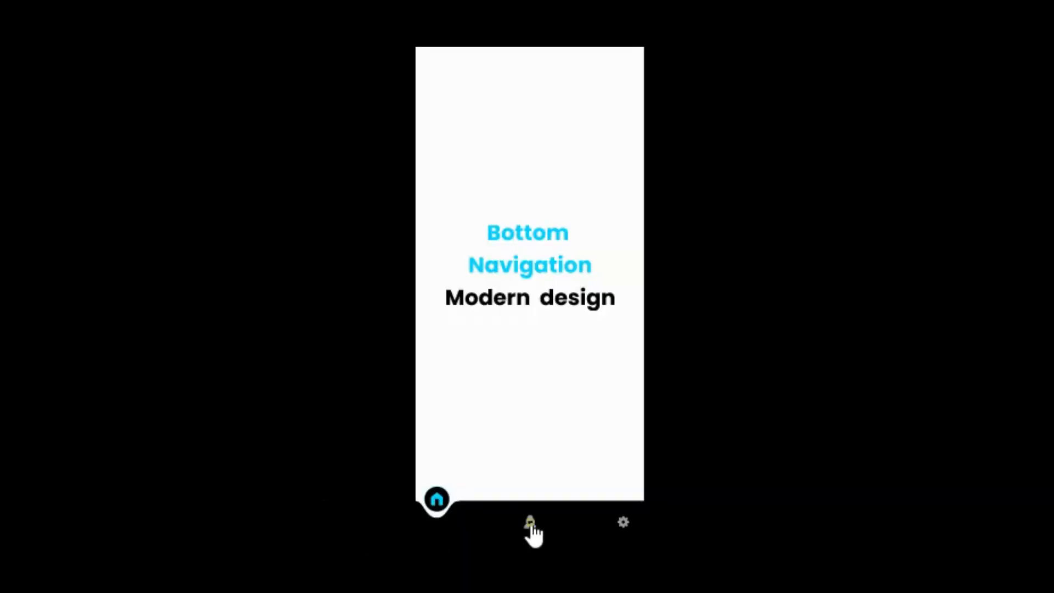
# Test the bottom navigation in the prototype preview by switching to the gear icon and back to the home icon.
pyautogui.click(624, 522)
pyautogui.click(438, 522)
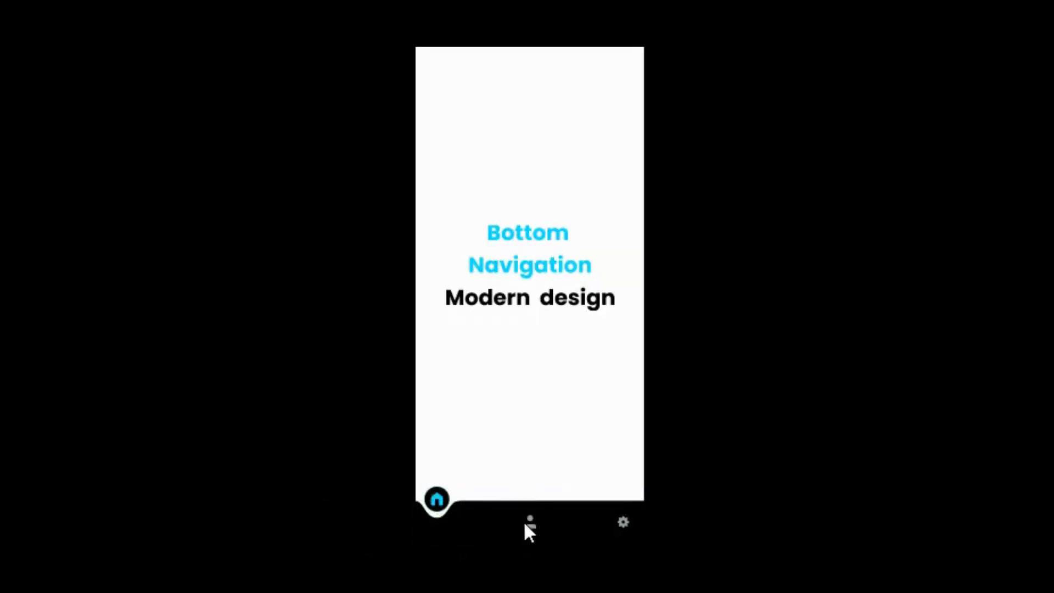